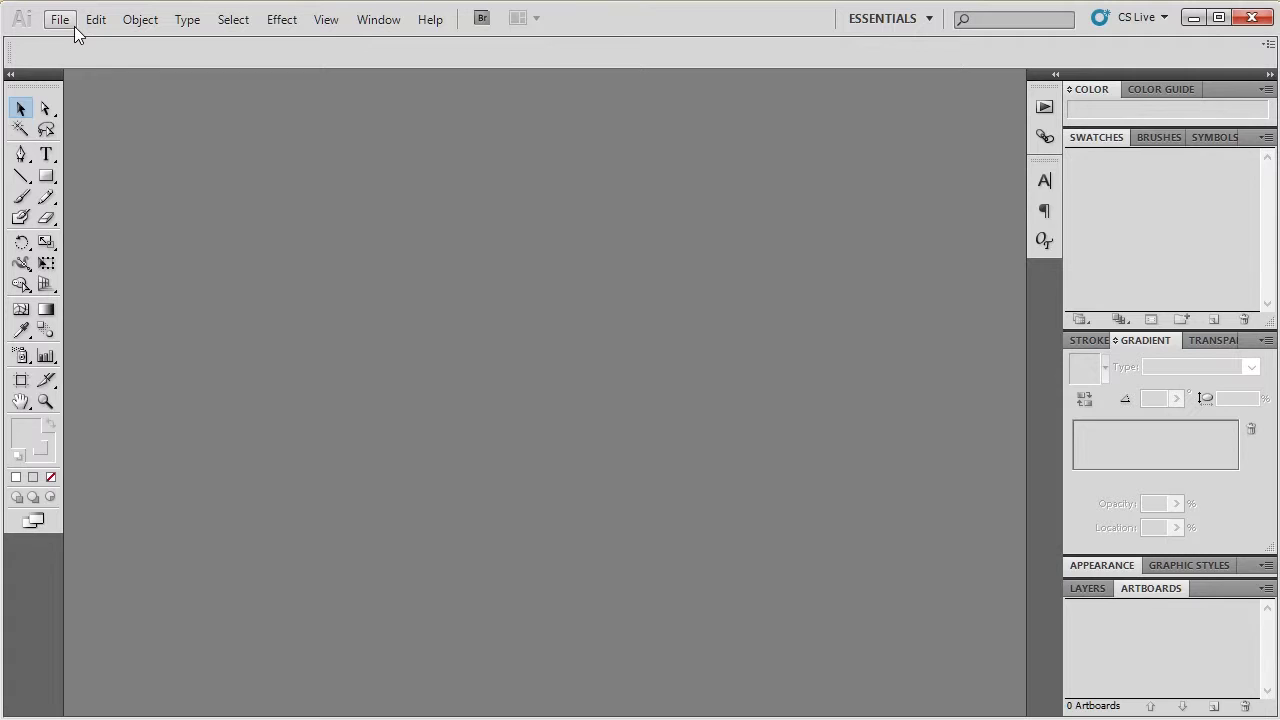
pyautogui.click(74, 26)
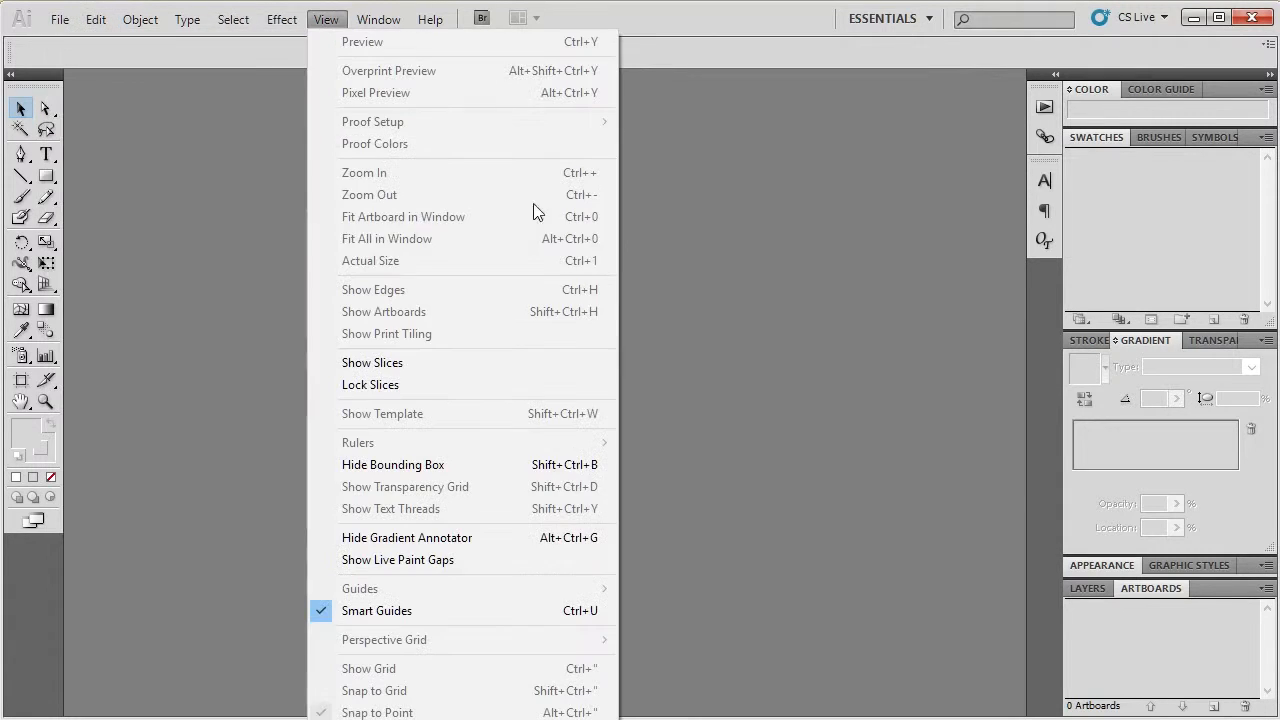
pyautogui.click(716, 348)
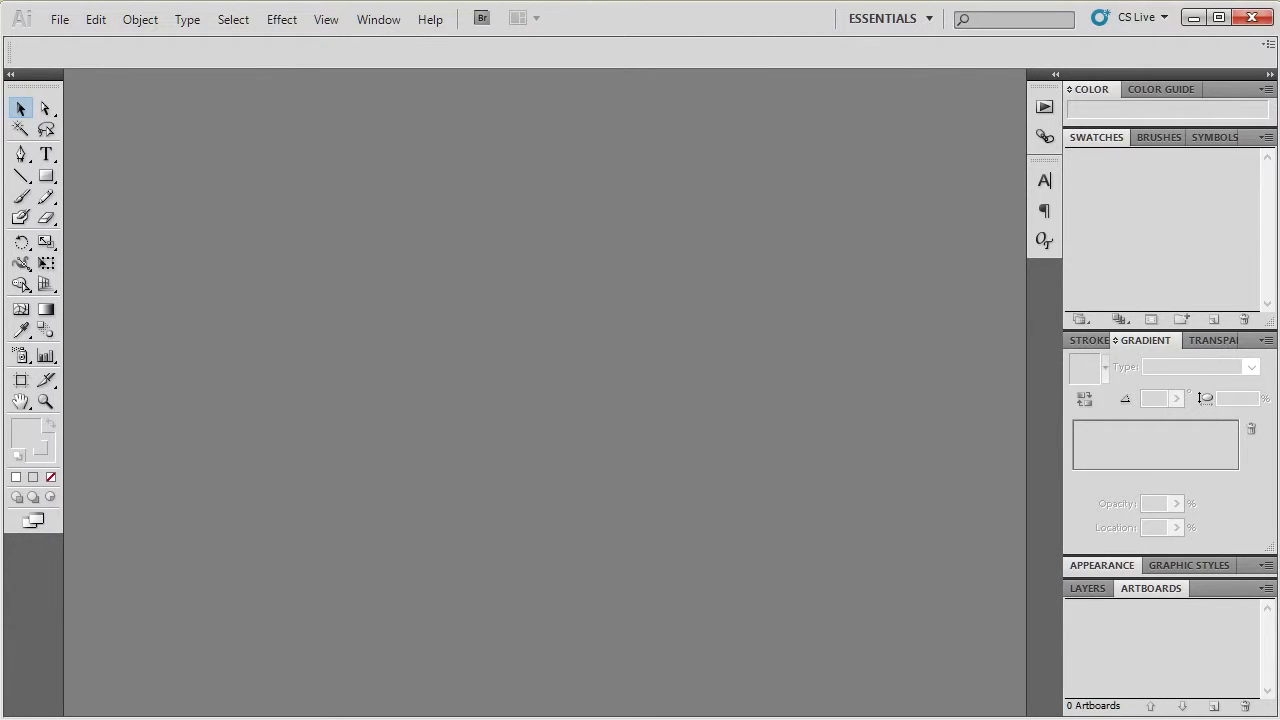
# - Open the brochure file smart shop_000759_brochure_retro 1 in Illustrator from its AI folder and minimise the folder window
pyautogui.hotkey('alt', 'Tab')
pyautogui.doubleClick(334, 162)
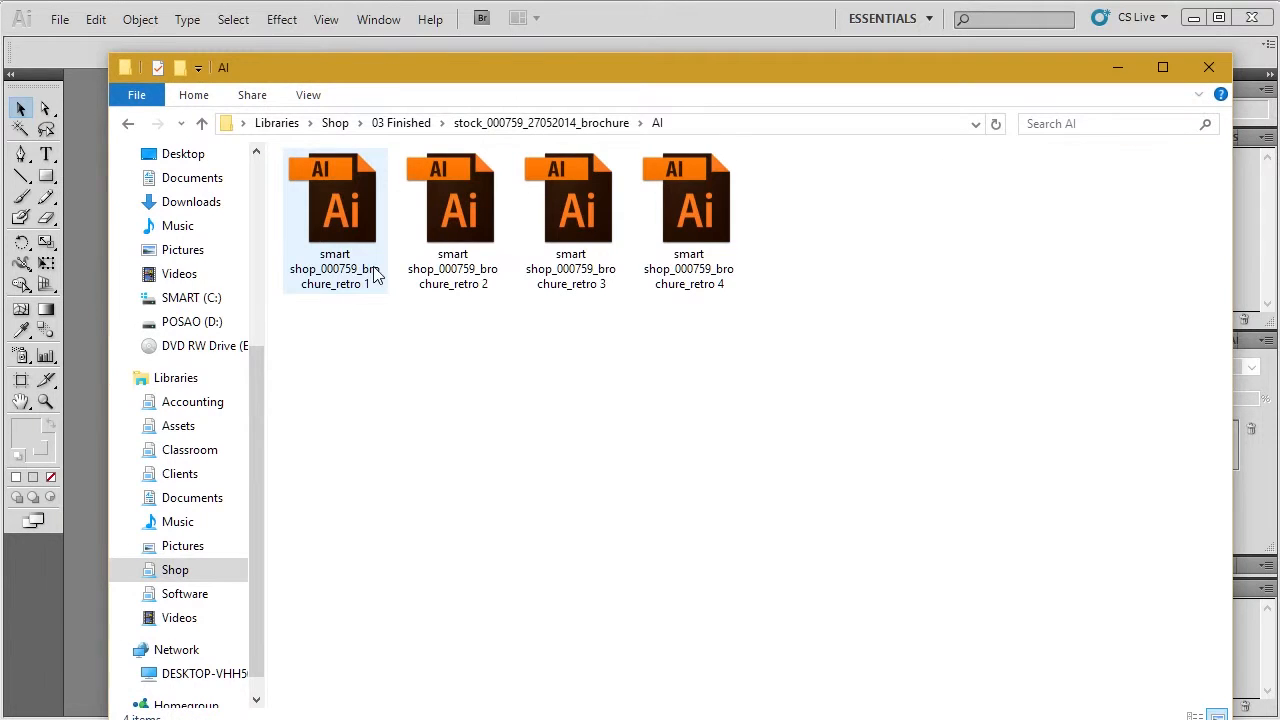
pyautogui.moveTo(634, 76); pyautogui.dragTo(803, 32)
pyautogui.click(503, 168)
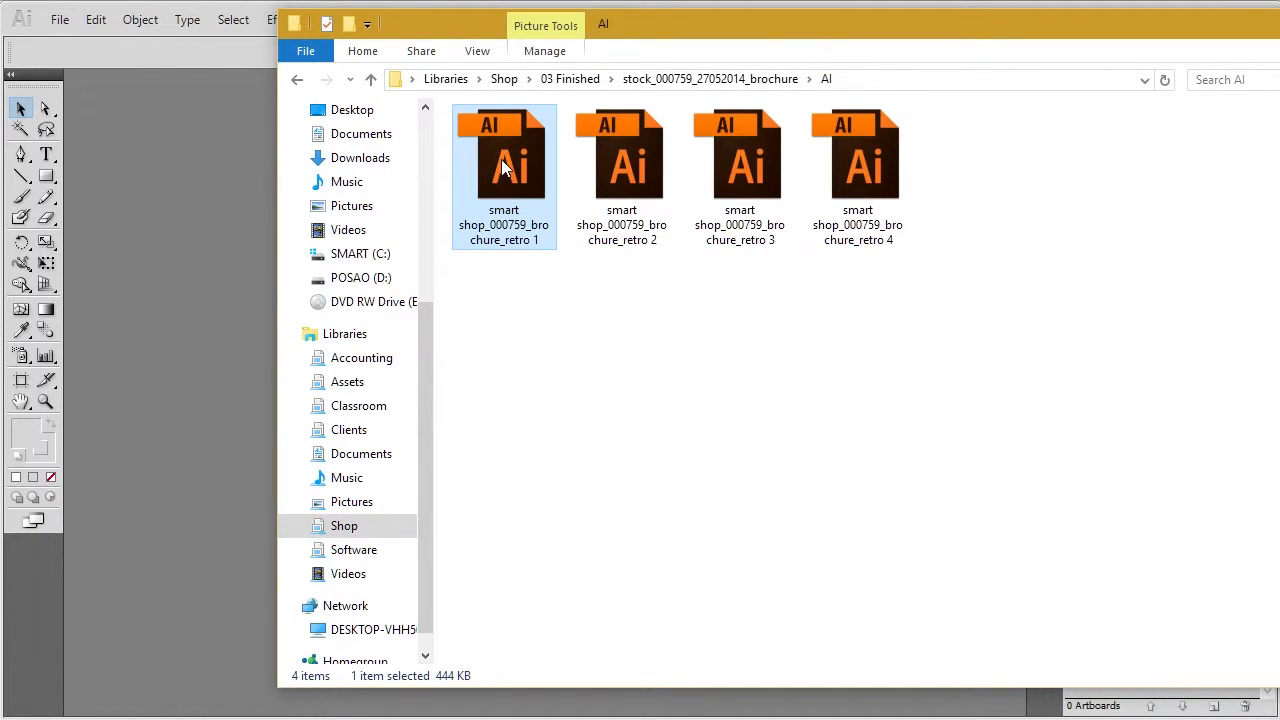
pyautogui.moveTo(503, 168); pyautogui.dragTo(189, 240)
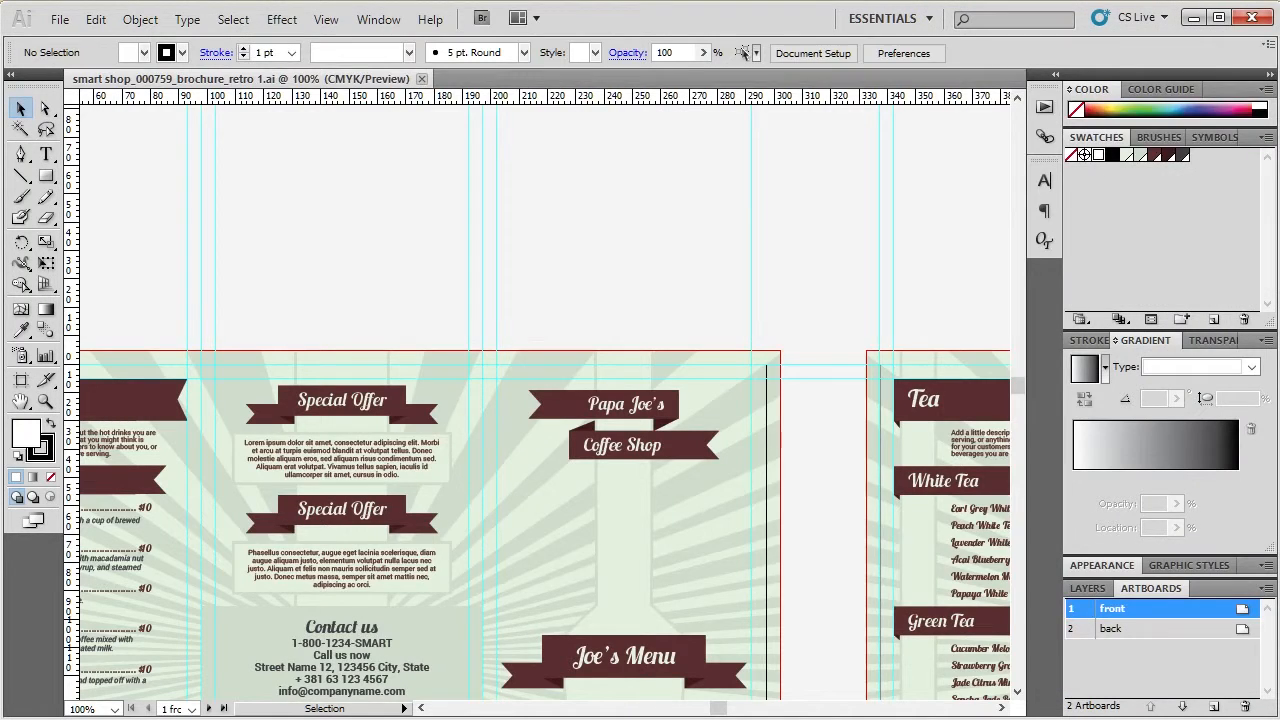
pyautogui.hotkey('alt', 'Tab')
pyautogui.moveTo(1206, 26); pyautogui.dragTo(988, 45)
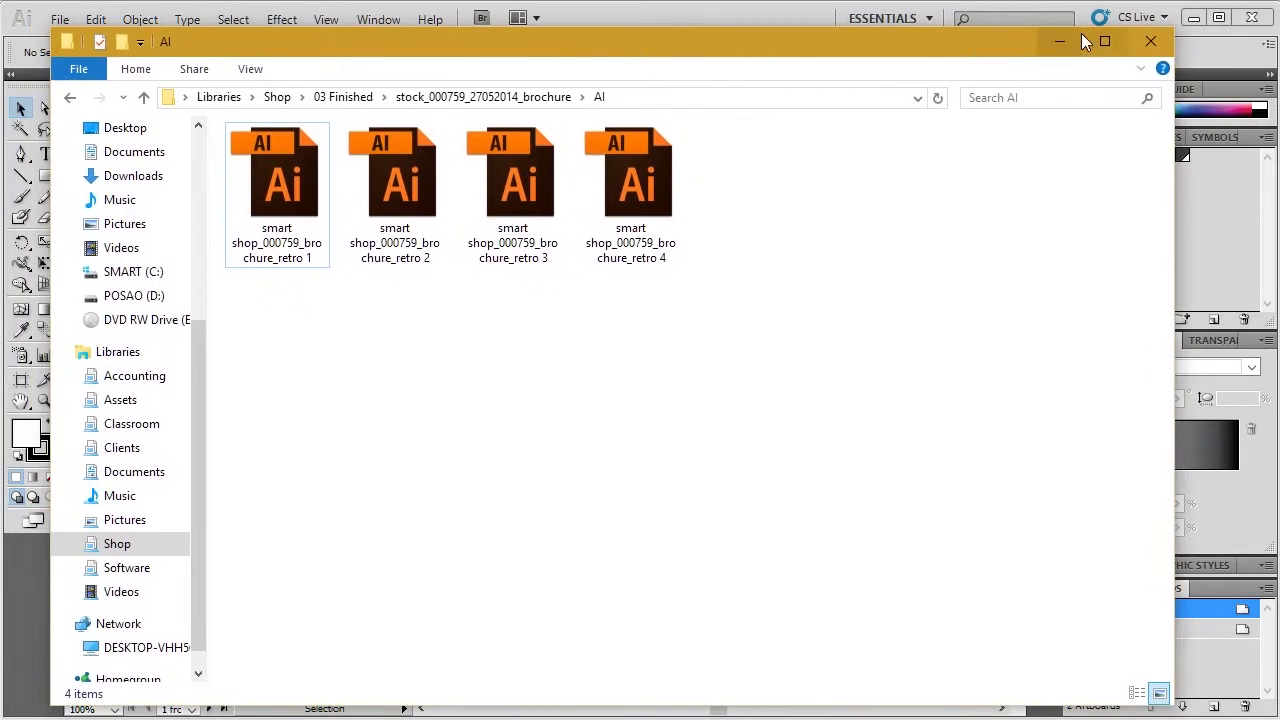
pyautogui.click(1060, 41)
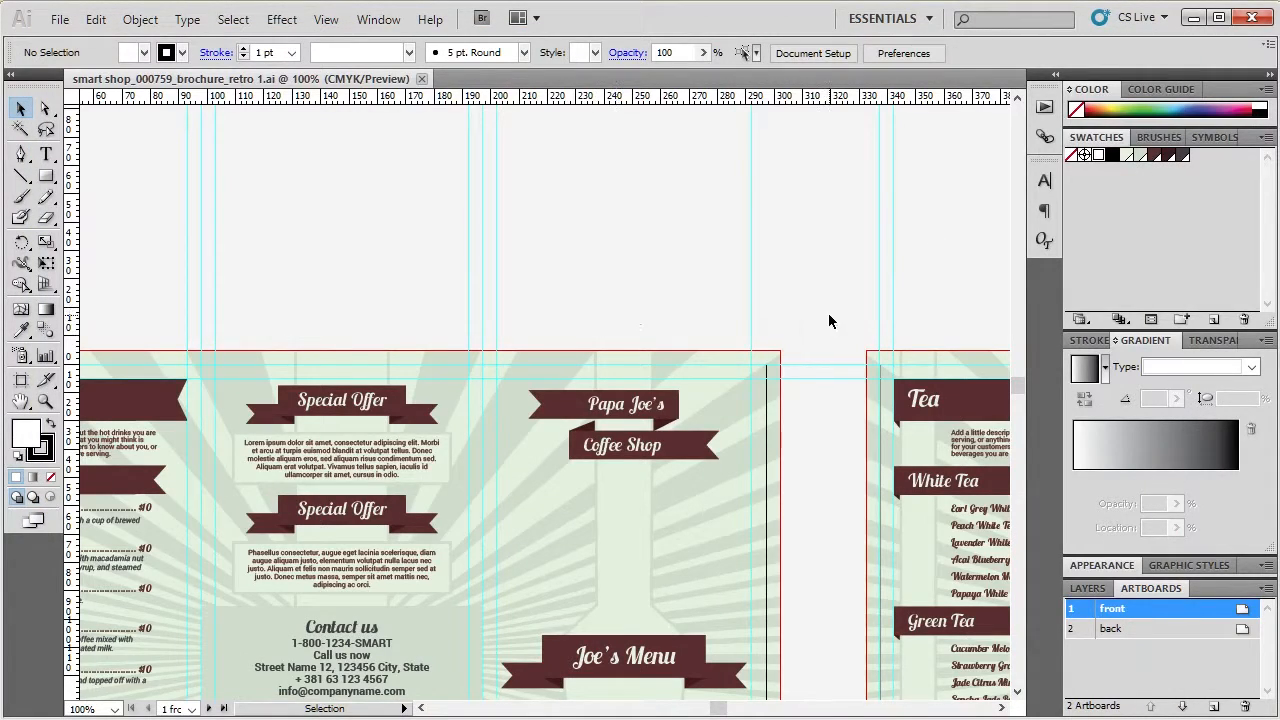
# - Show the document's layers instead of its artboards and enlarge the list enough to fit every layer
pyautogui.scroll(-2, 831, 332)
pyautogui.scroll(2, 724, 470)
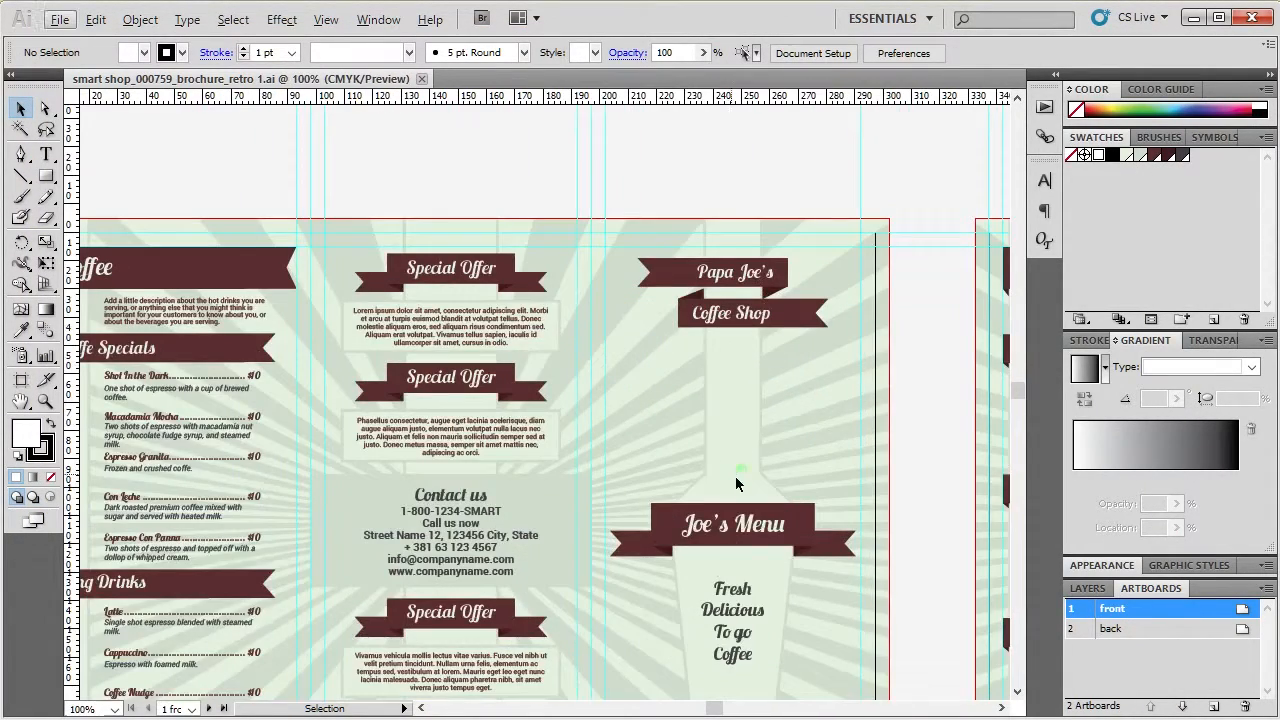
pyautogui.moveTo(736, 479); pyautogui.dragTo(309, 383)
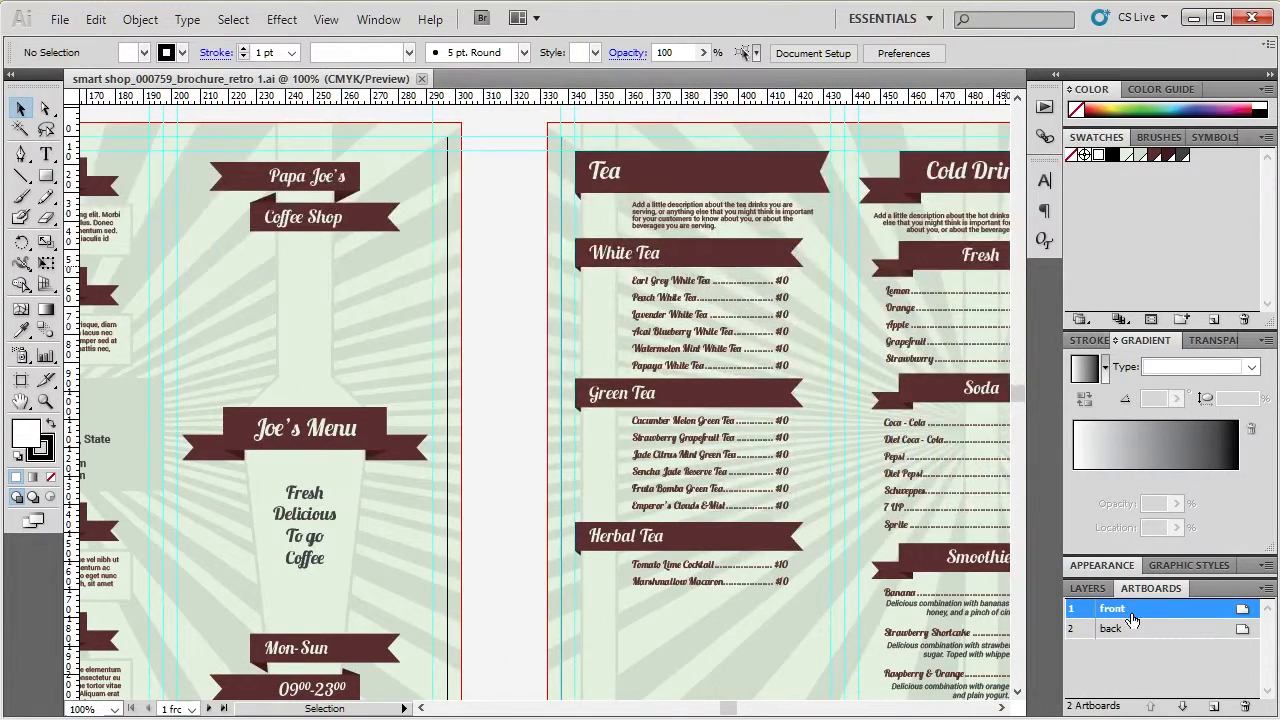
pyautogui.click(1100, 589)
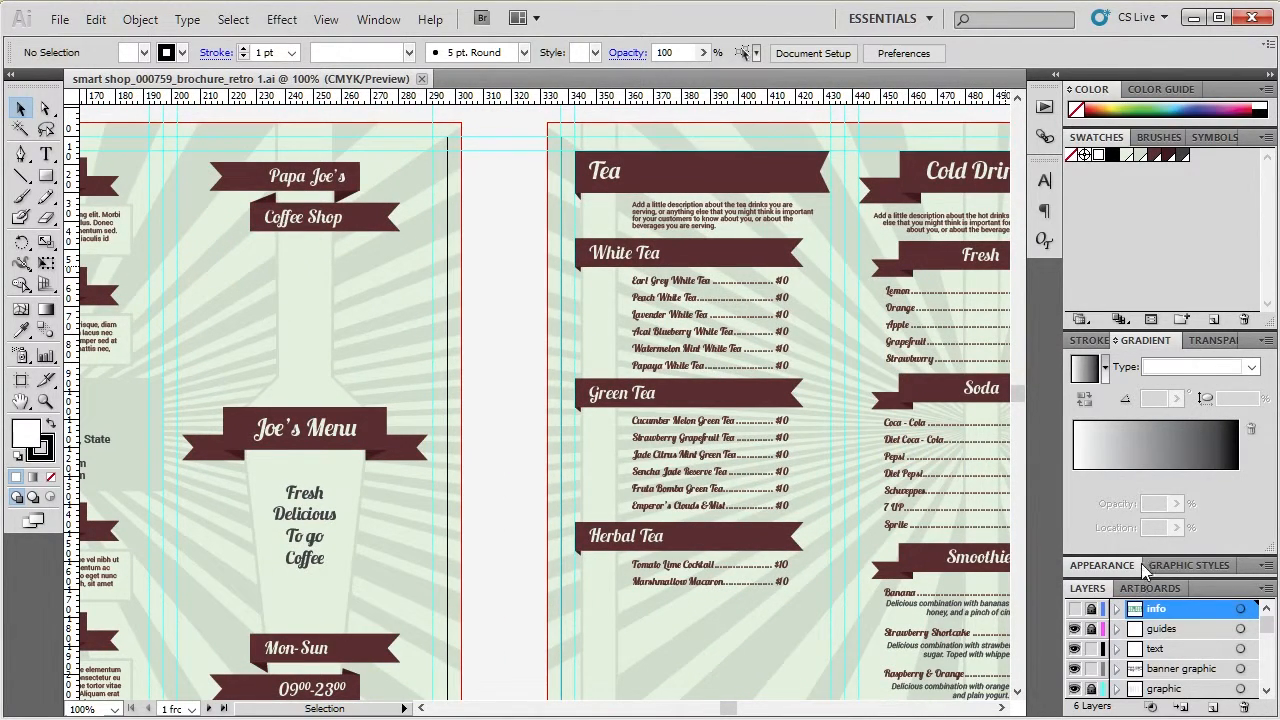
pyautogui.moveTo(1148, 576); pyautogui.dragTo(1150, 447)
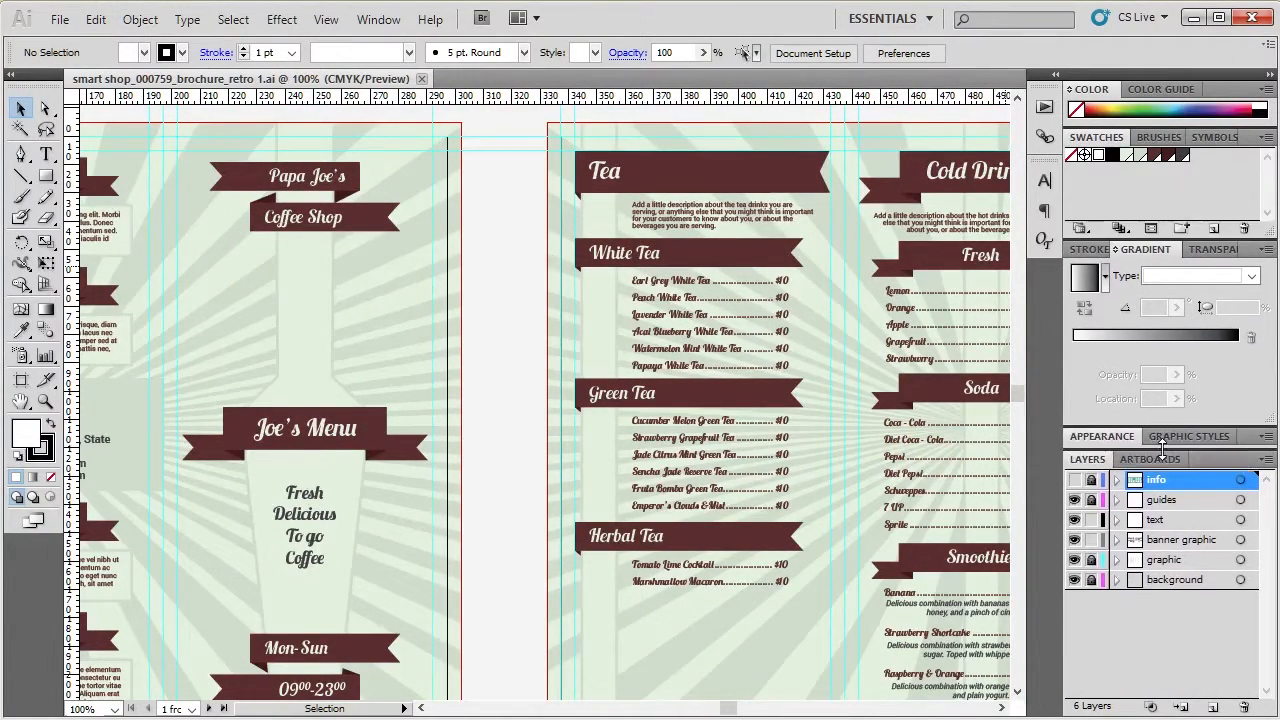
# - Show the info layer temporarily to examine its page sizes and its bleed, cut line and safety markings
pyautogui.click(1075, 480)
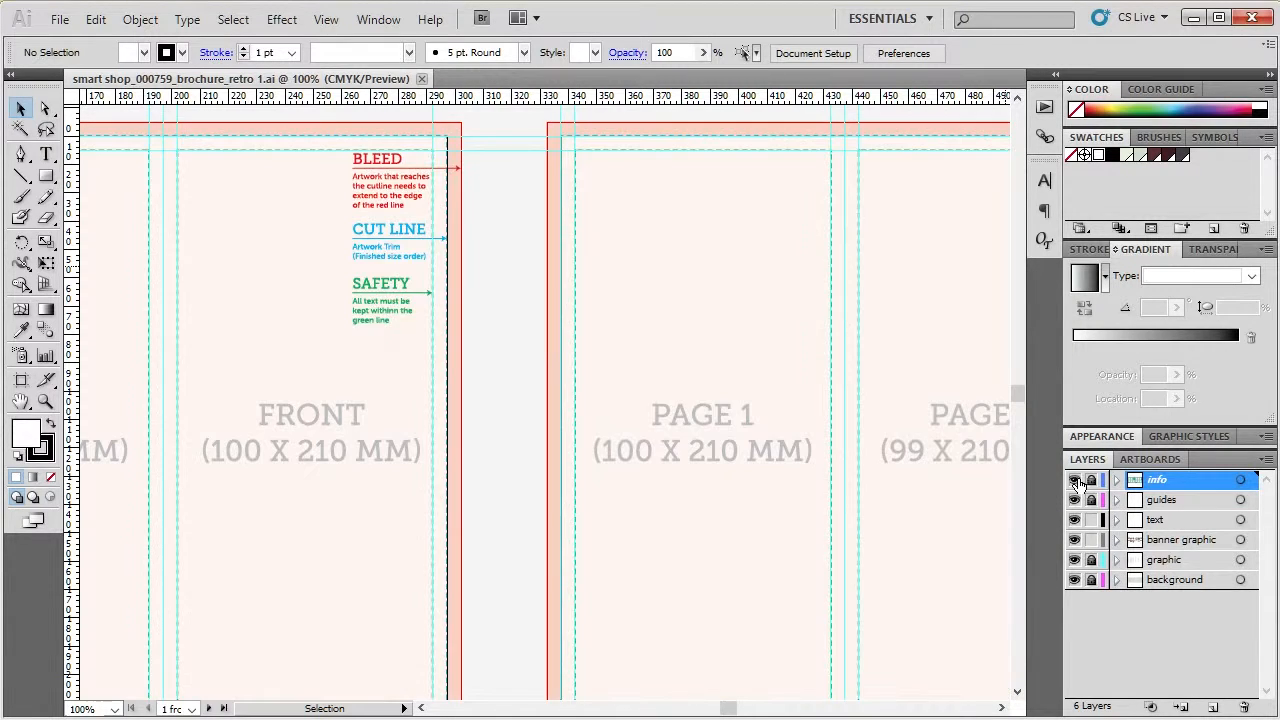
pyautogui.scroll(-2, 657, 400)
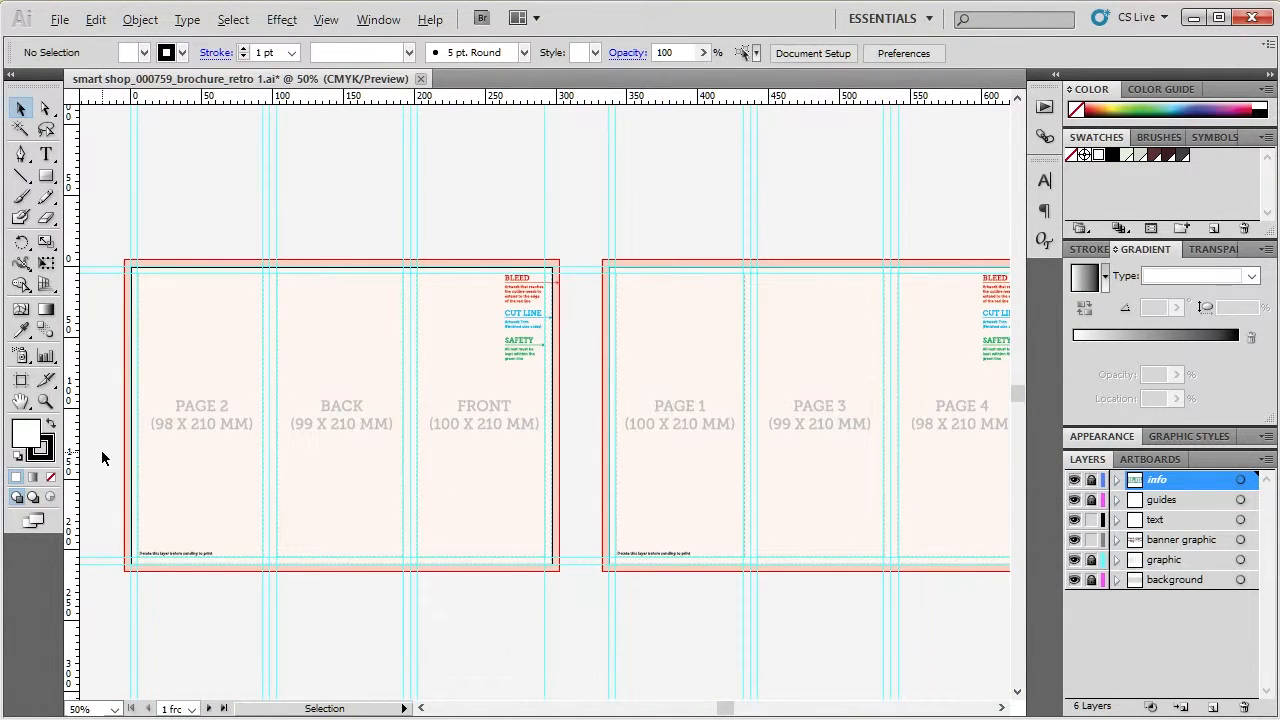
pyautogui.scroll(1, 103, 451)
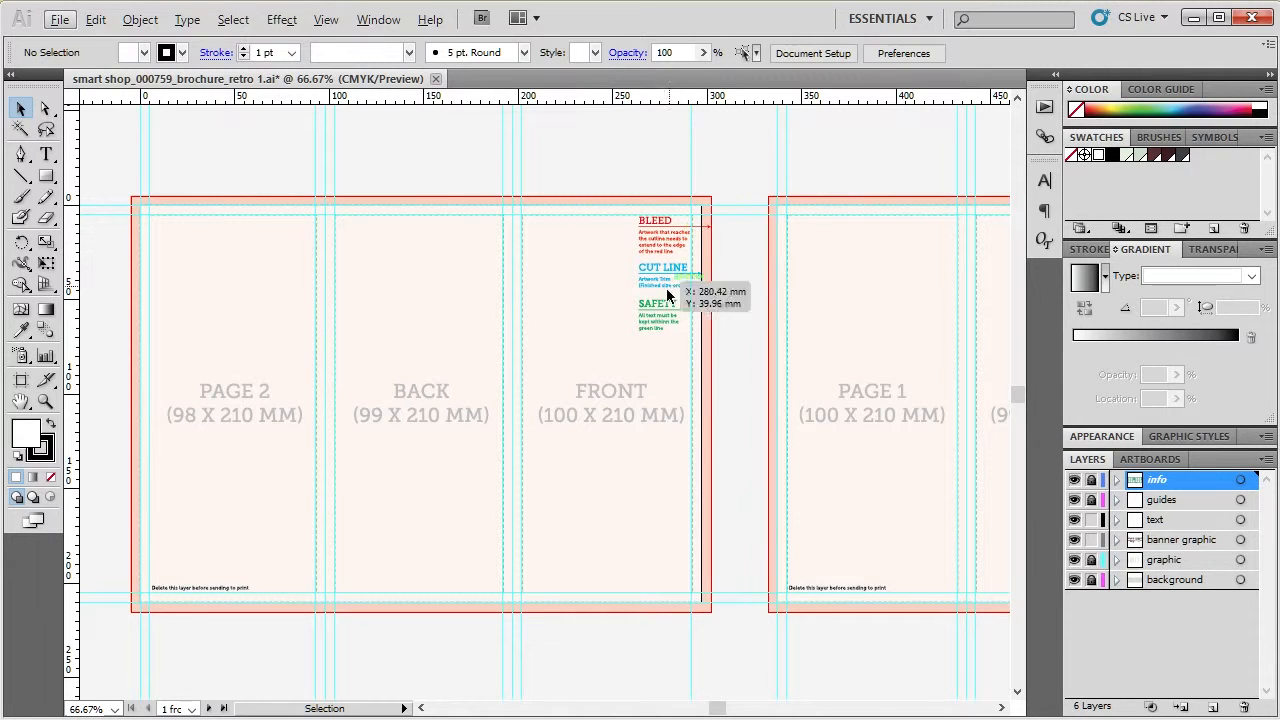
pyautogui.click(1074, 480)
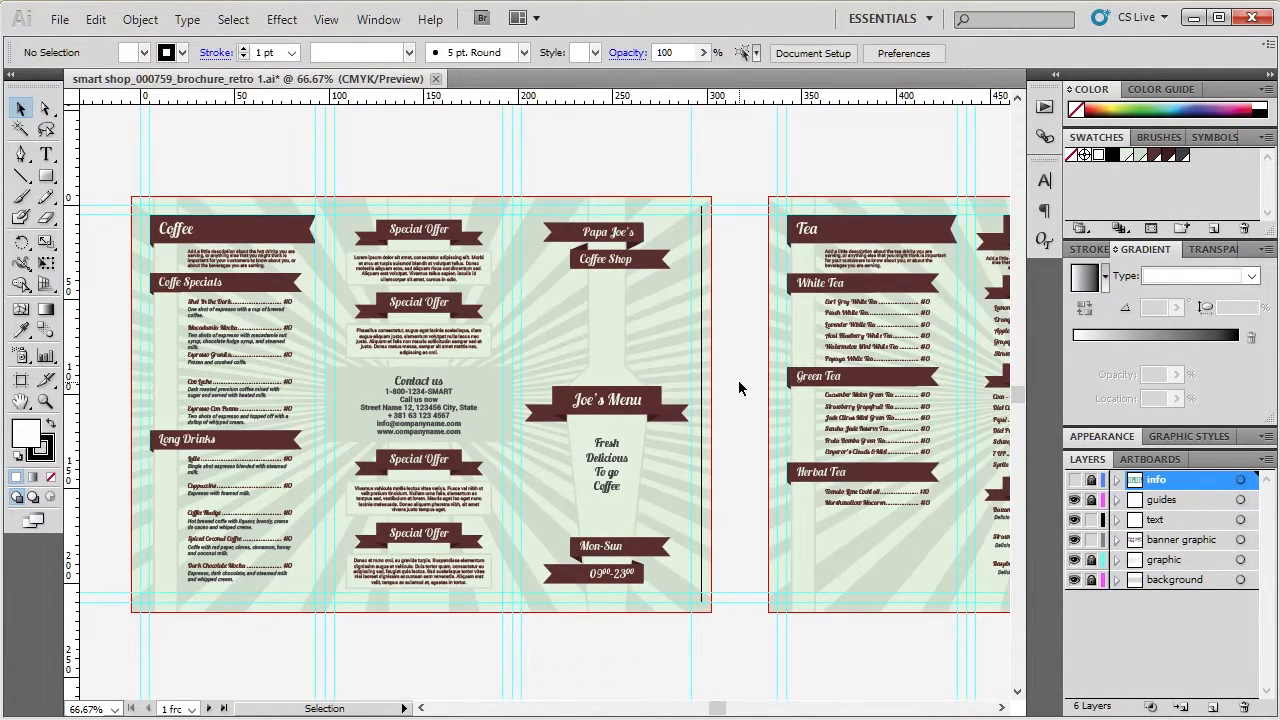
# - Examine the artwork of both brochure sides, including the coffee, special offer, front cover, tea and cold drinks pages
pyautogui.scroll(1, 738, 379)
pyautogui.scroll(-2, 738, 379)
pyautogui.scroll(1, 738, 379)
pyautogui.press('space')
pyautogui.moveTo(735, 352); pyautogui.dragTo(579, 337)
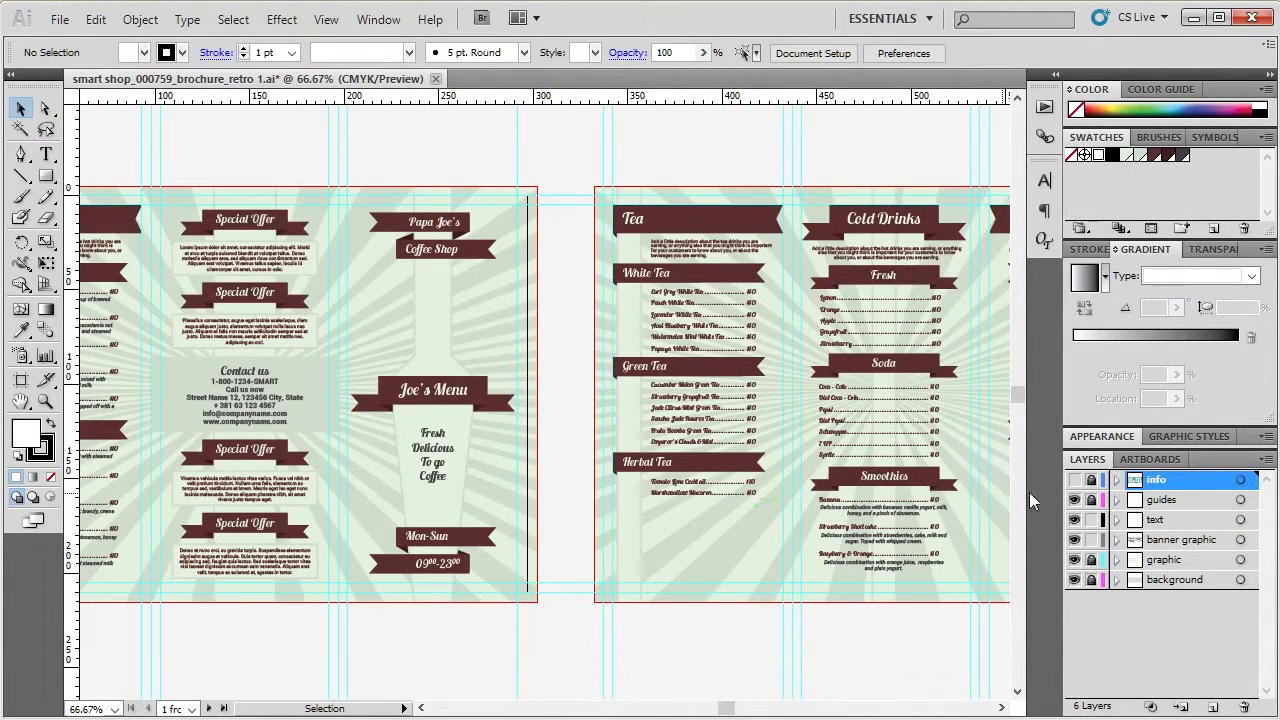
pyautogui.scroll(-1, 744, 505)
pyautogui.scroll(1, 78, 430)
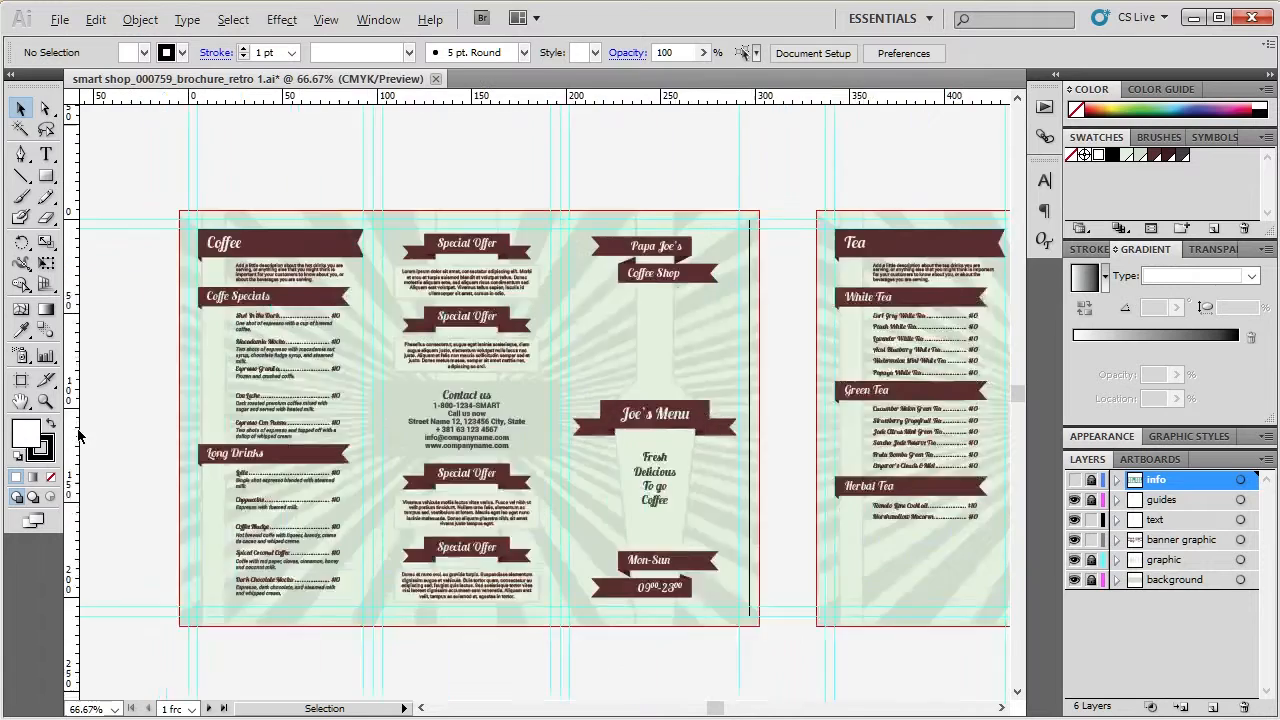
pyautogui.scroll(1, 78, 435)
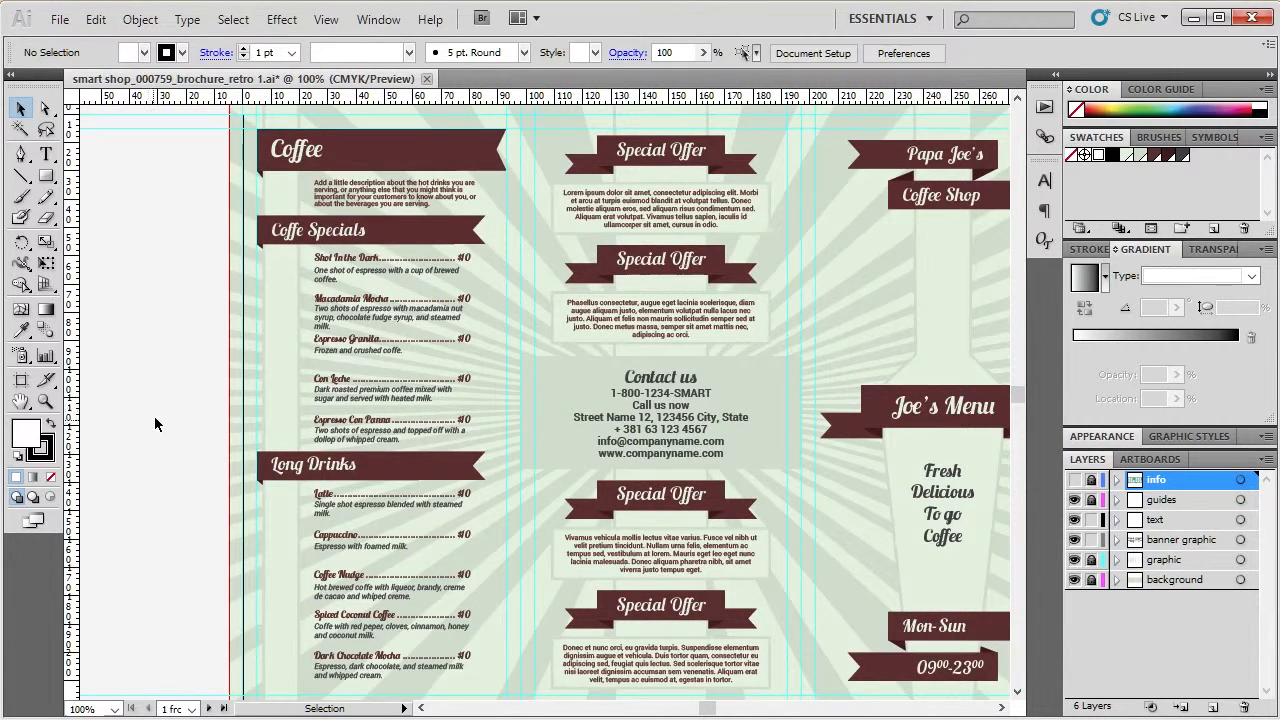
pyautogui.scroll(2, 155, 415)
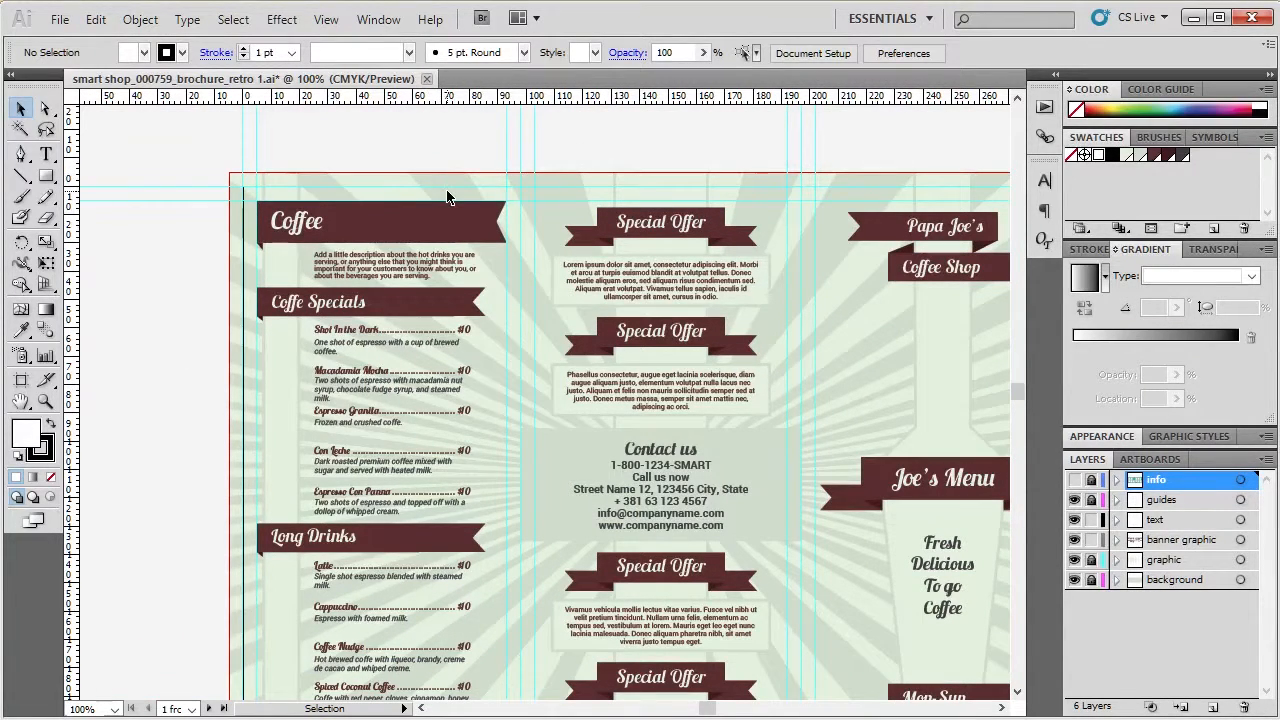
# - Check which swatch colours the Coffee heading and view the options of the light green swatch without changing it
pyautogui.click(282, 228)
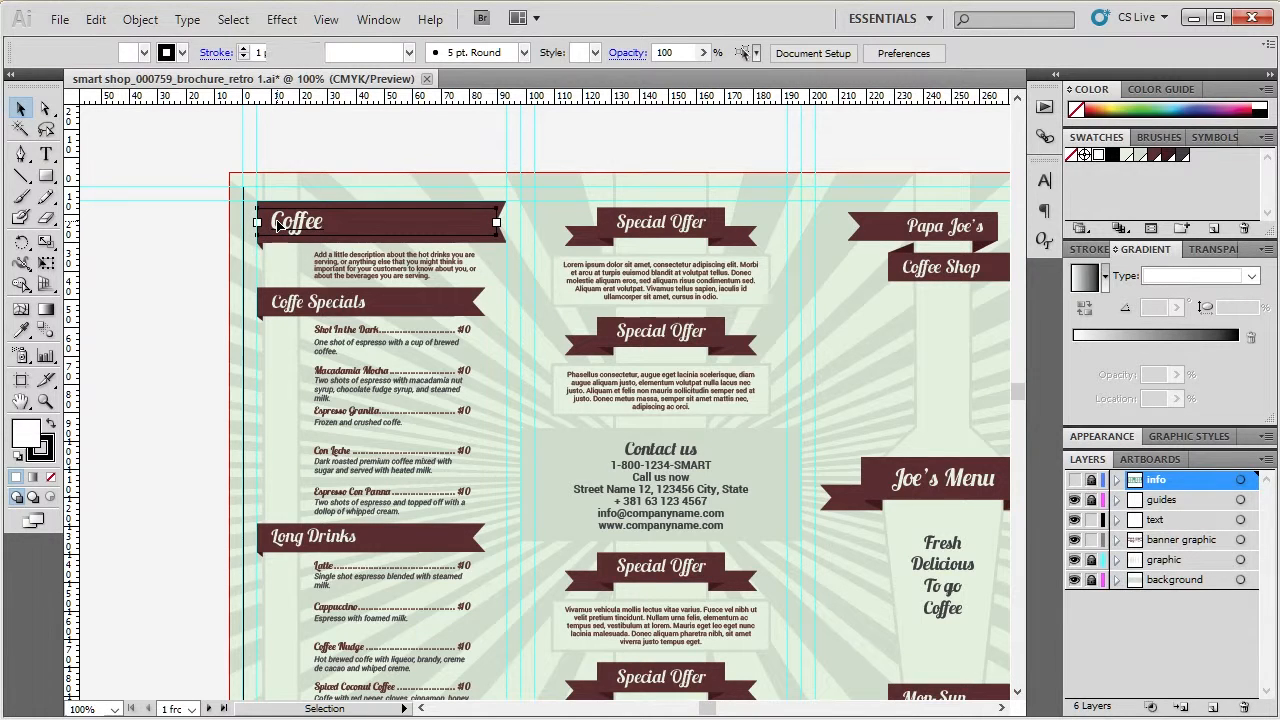
pyautogui.click(172, 341)
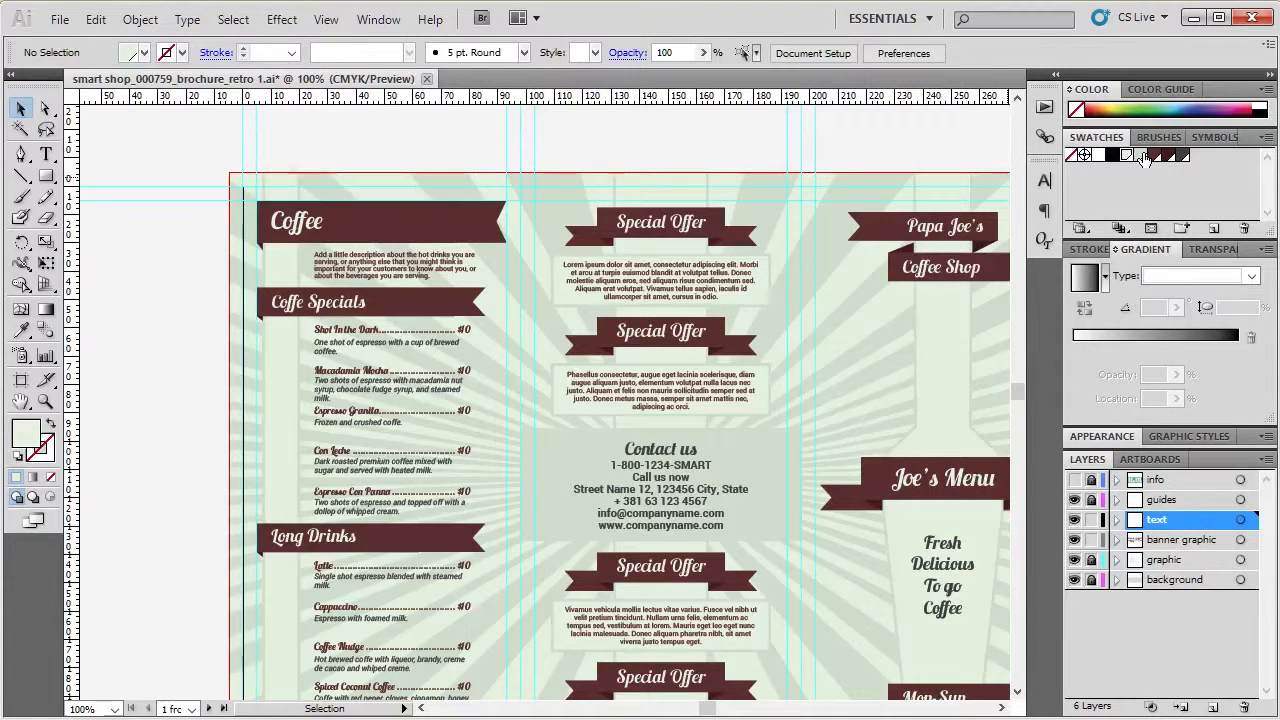
pyautogui.click(380, 20)
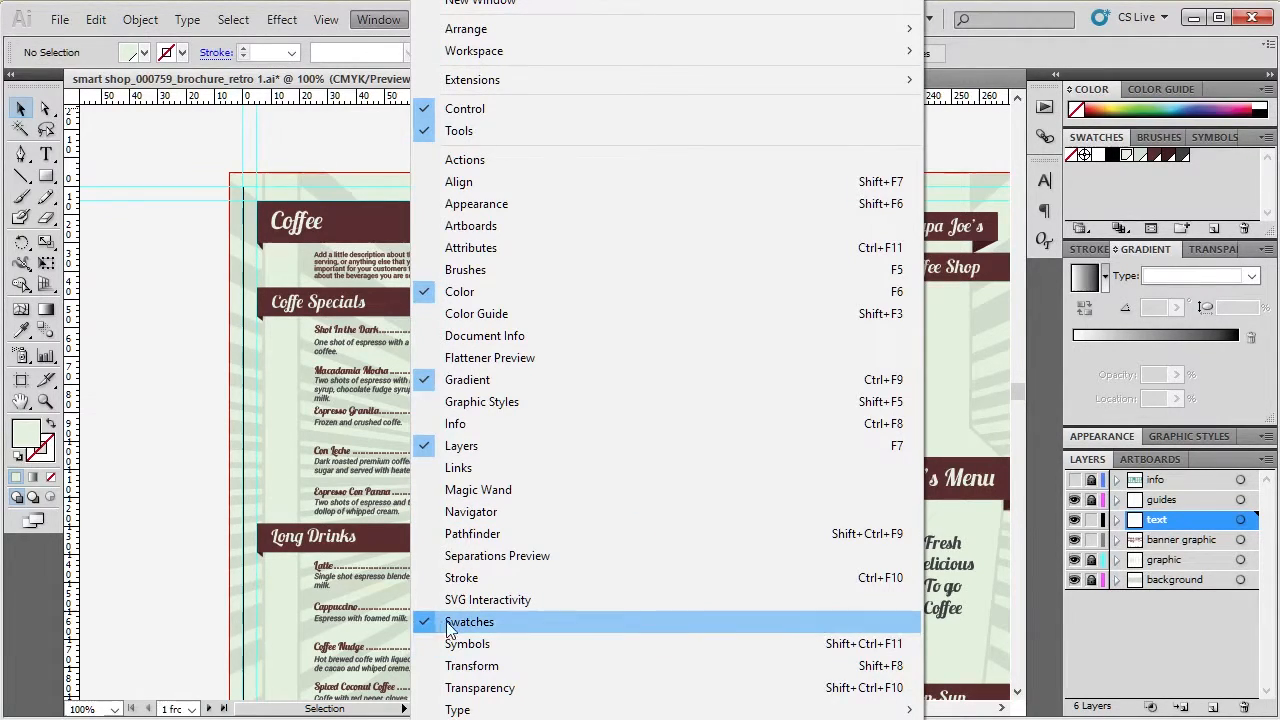
pyautogui.click(1126, 183)
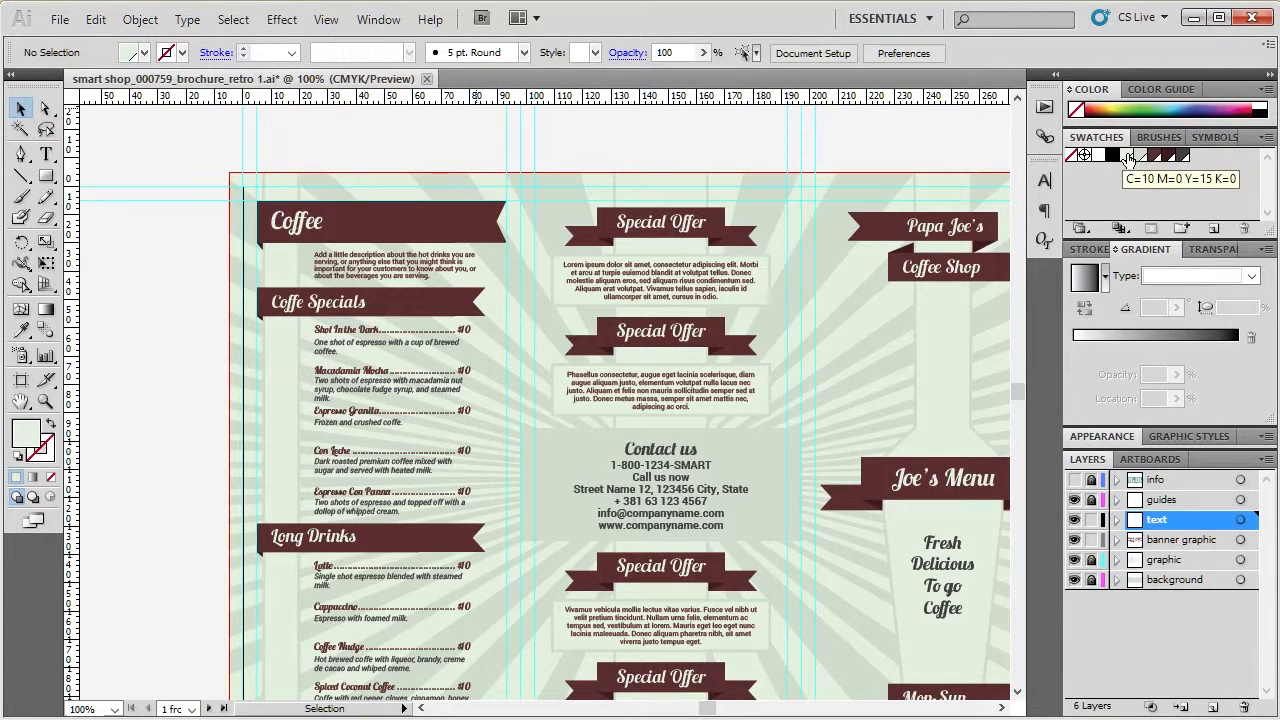
pyautogui.click(1128, 157)
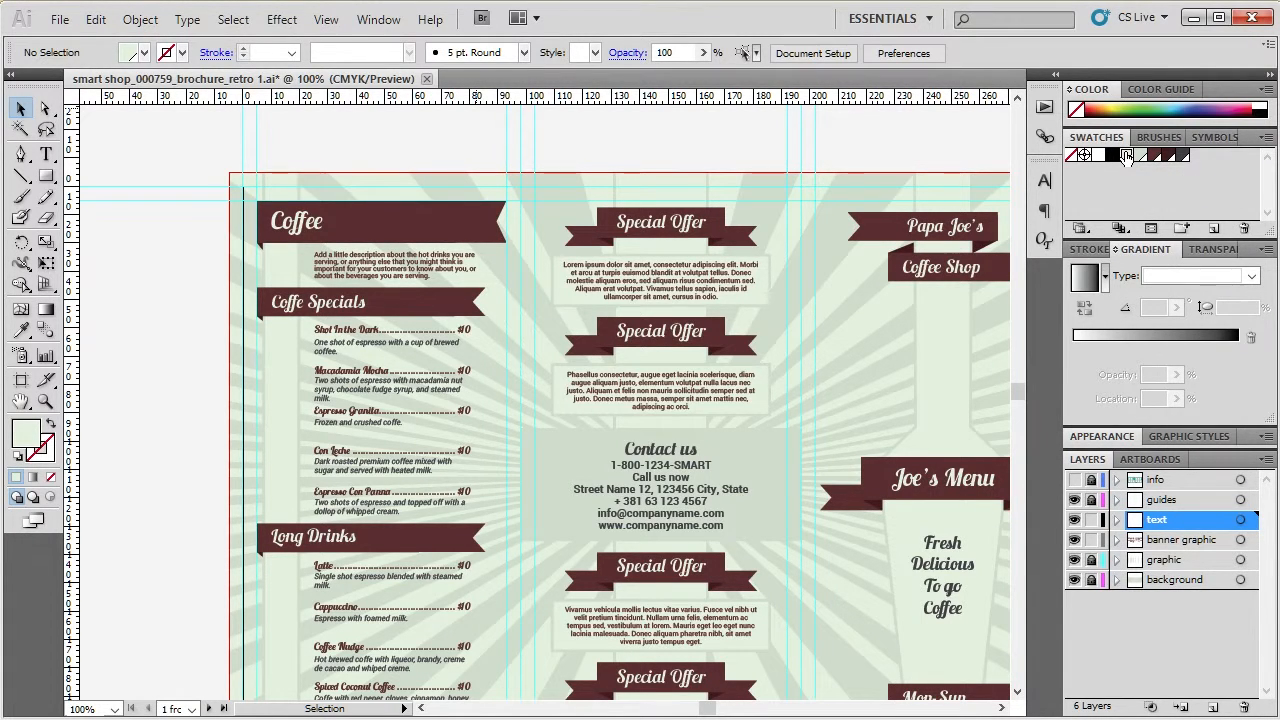
pyautogui.doubleClick(1127, 156)
pyautogui.click(826, 316)
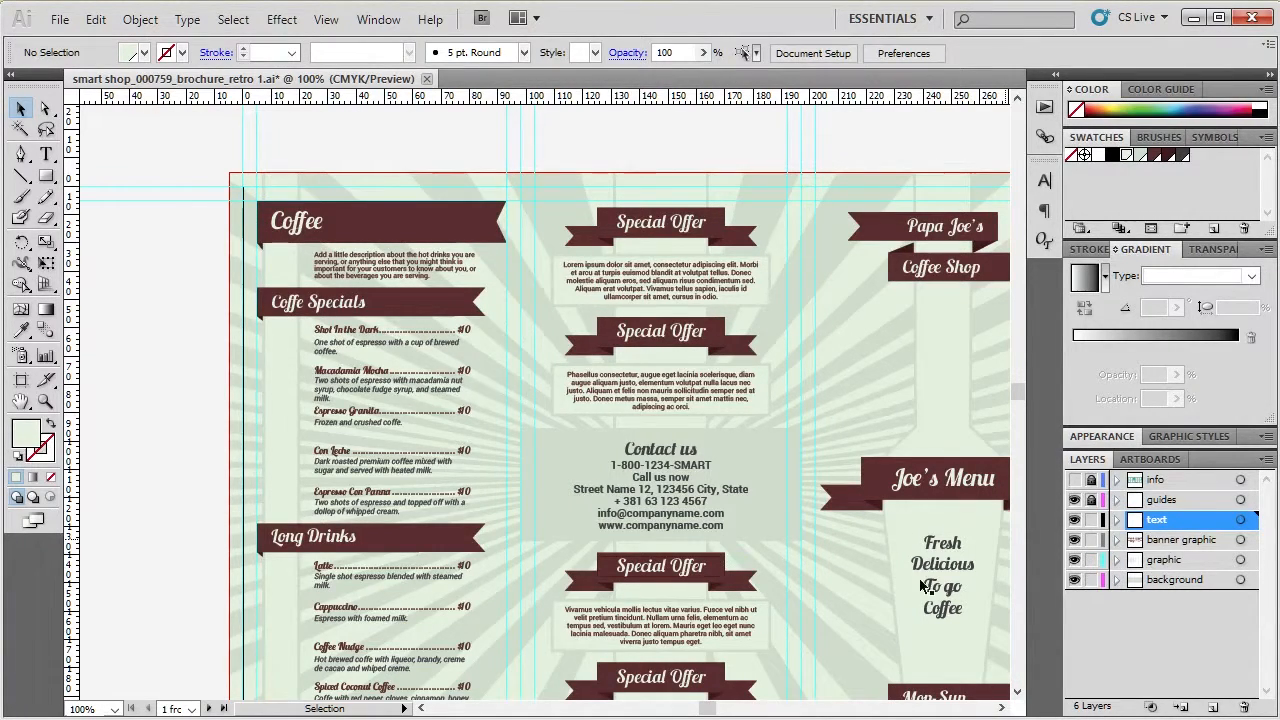
# - With the graphic and background layers unlocked, select the sunburst rays, the background and the first Special Offer heading in turn to compare their swatches
pyautogui.click(228, 208)
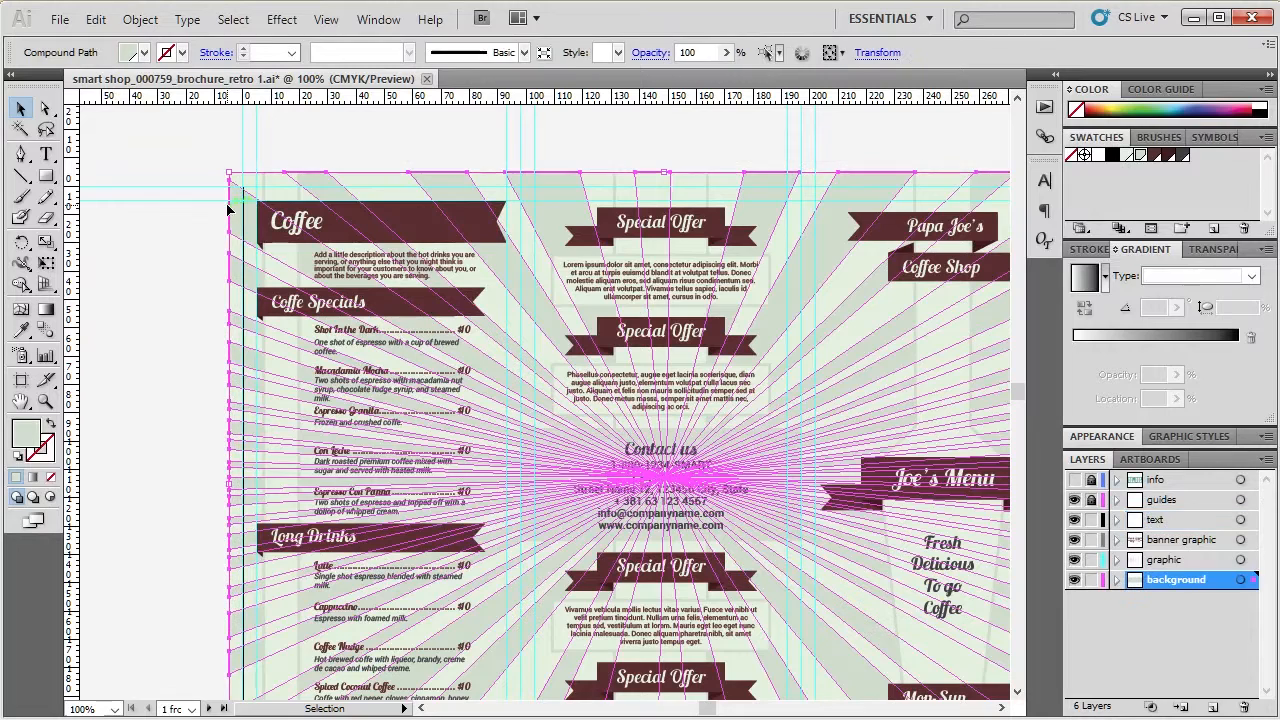
pyautogui.click(253, 186)
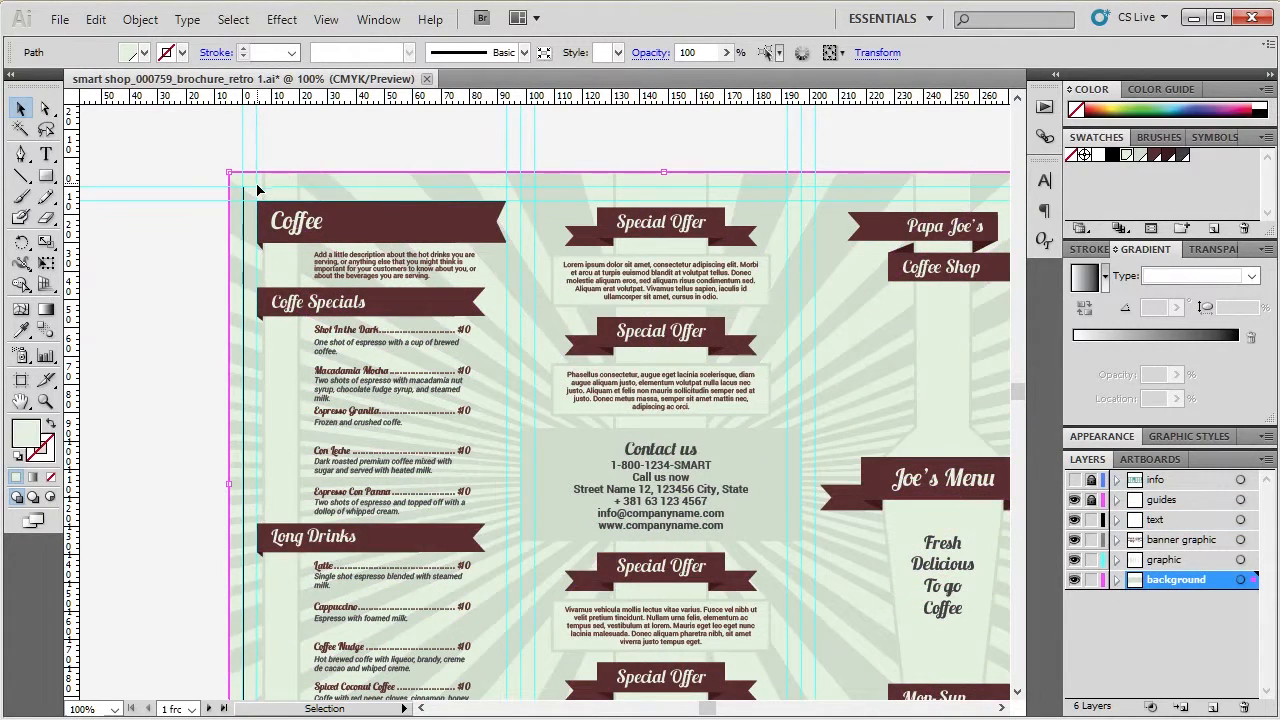
pyautogui.click(660, 222)
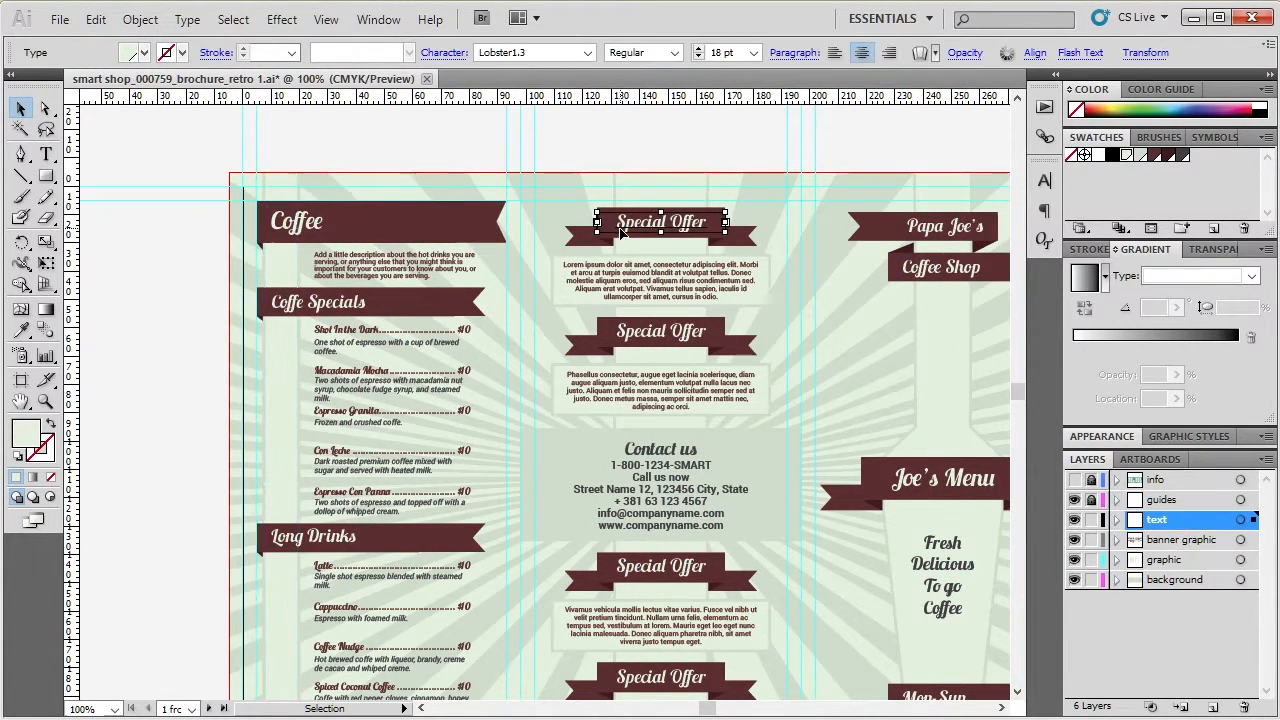
pyautogui.click(589, 127)
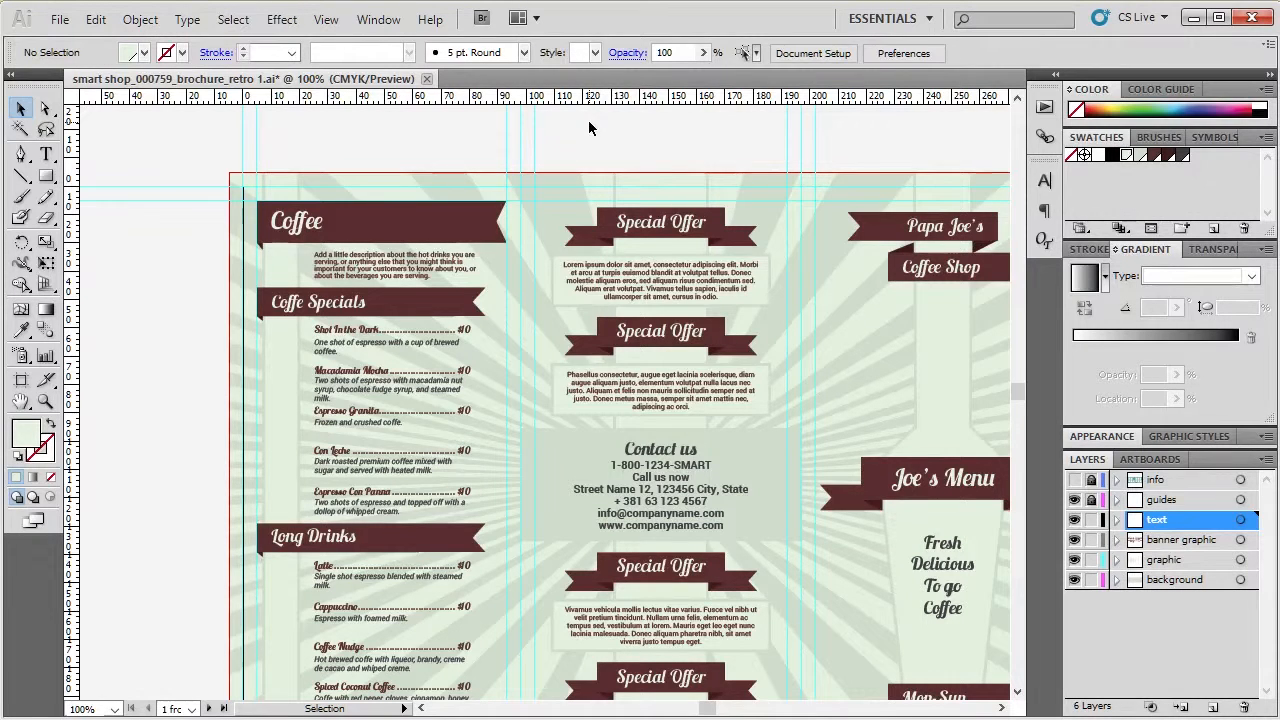
# - Edit the light green global swatch used by the background, setting cyan to 0% and magenta to 10%
pyautogui.doubleClick(1126, 155)
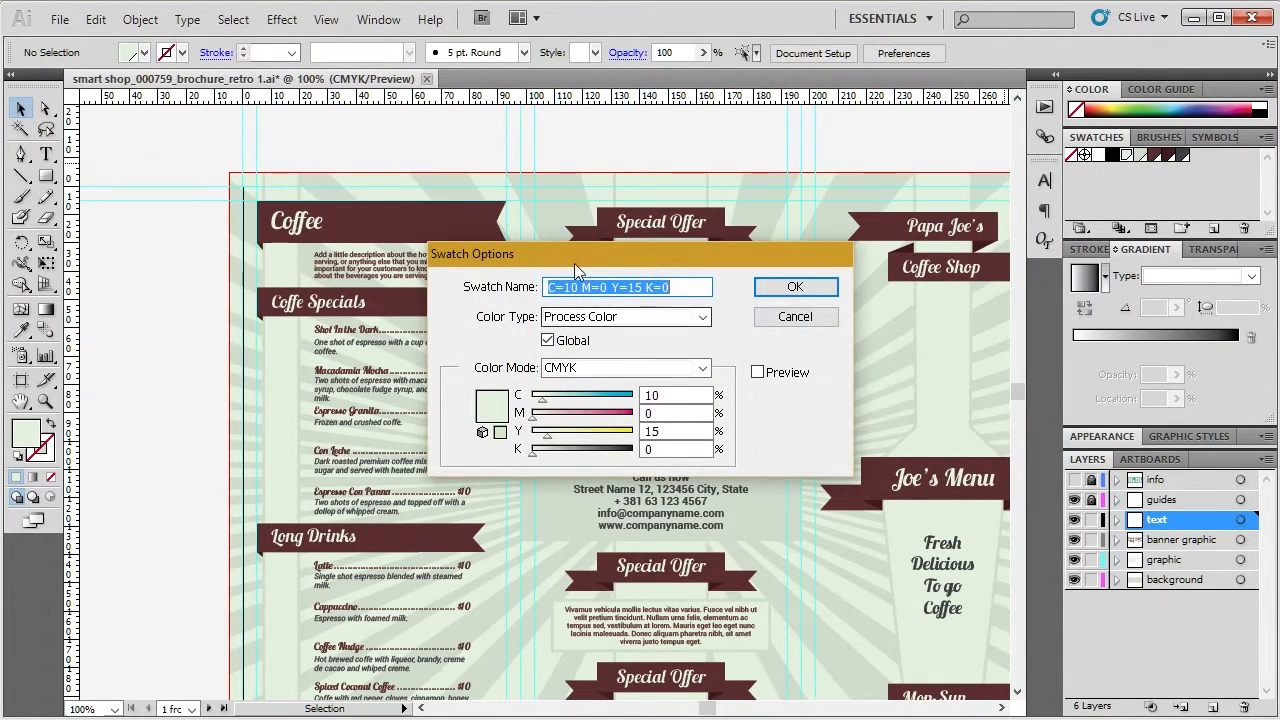
pyautogui.moveTo(573, 260); pyautogui.dragTo(795, 263)
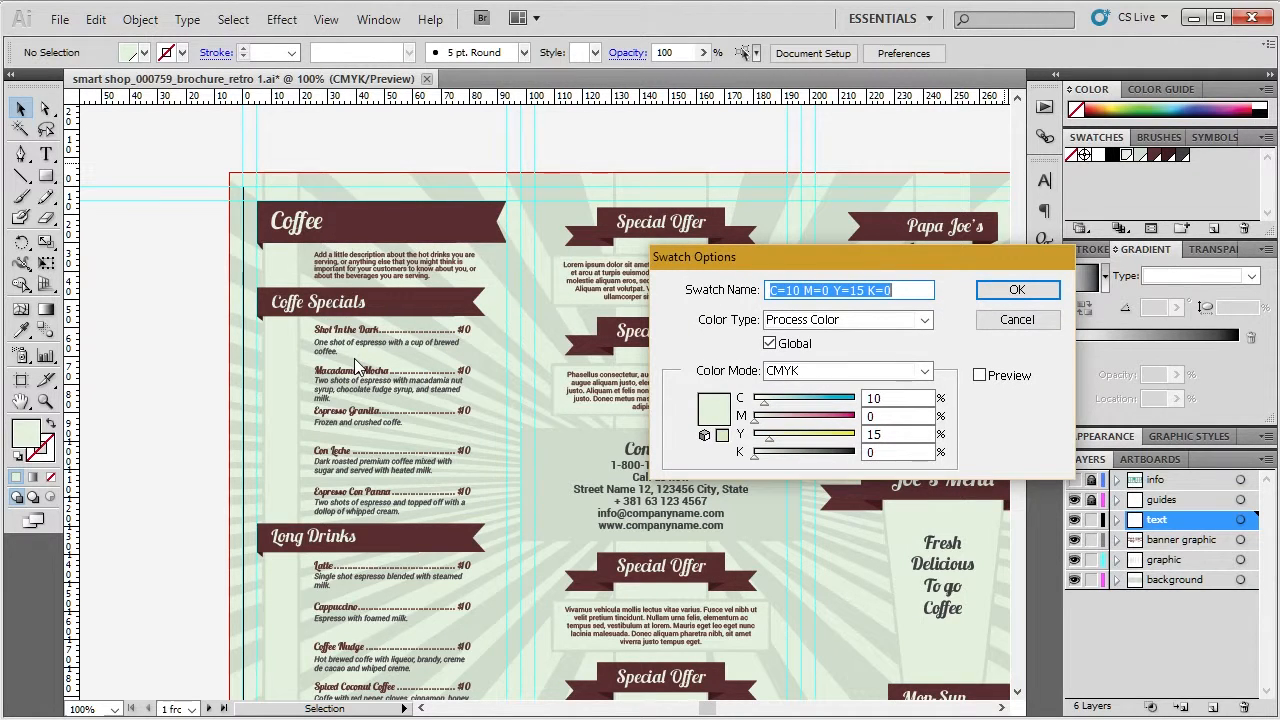
pyautogui.doubleClick(887, 398)
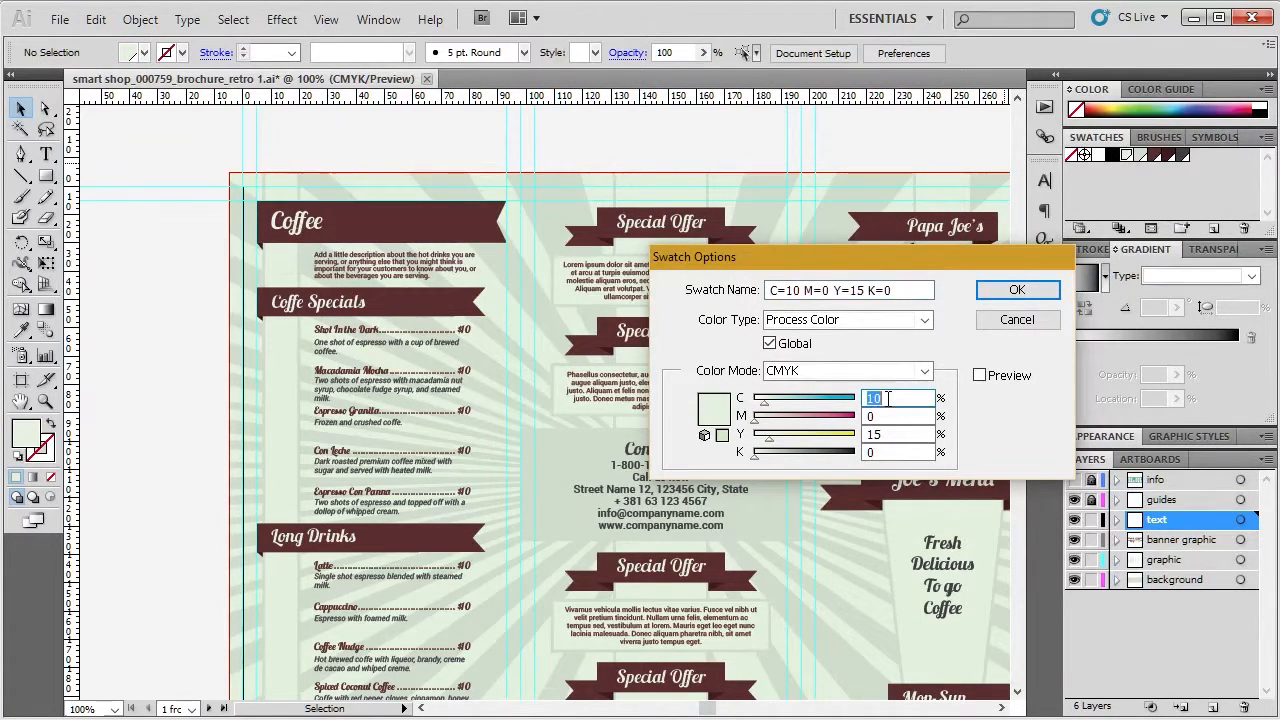
pyautogui.write('0')
pyautogui.press('Tab')
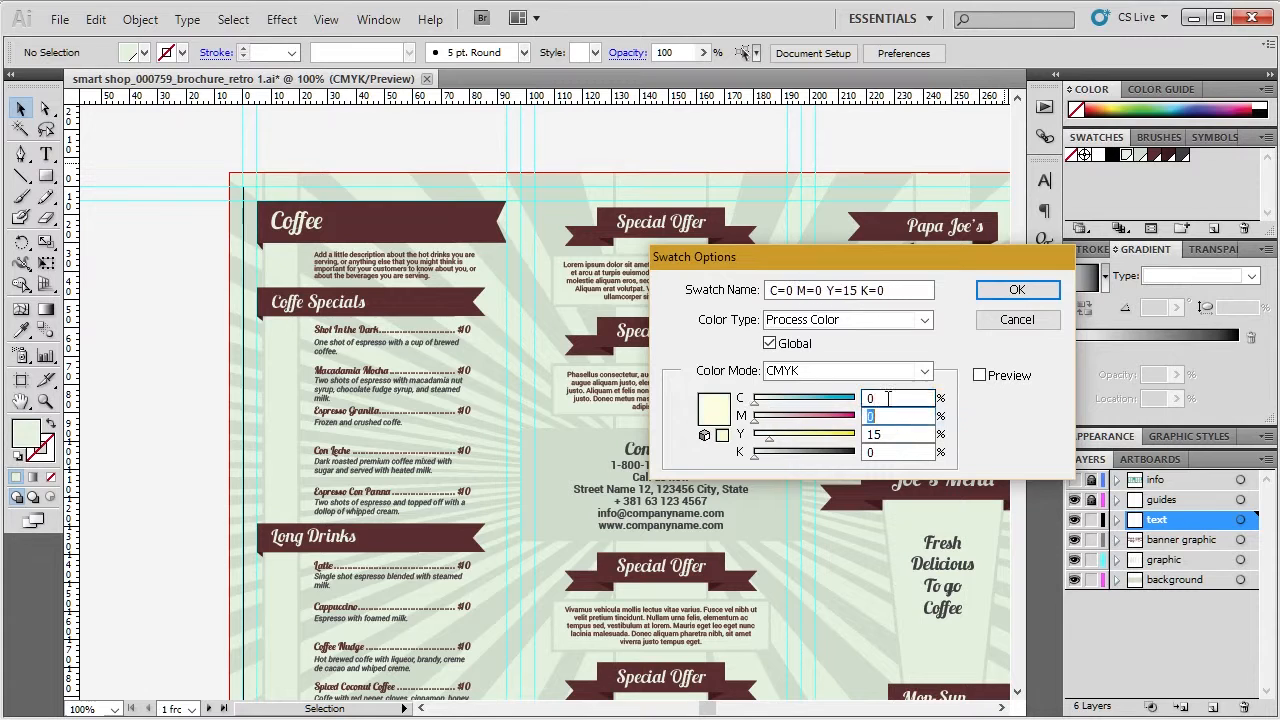
pyautogui.write('10')
pyautogui.press('Tab')
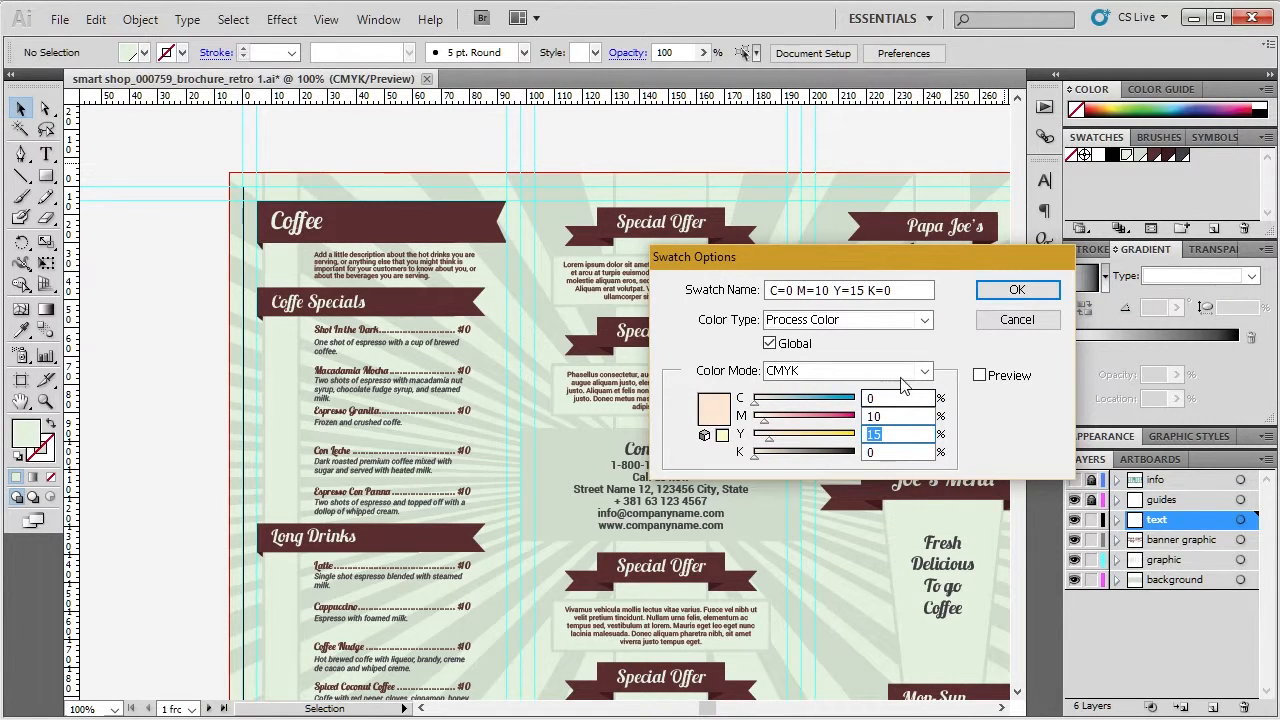
pyautogui.click(988, 293)
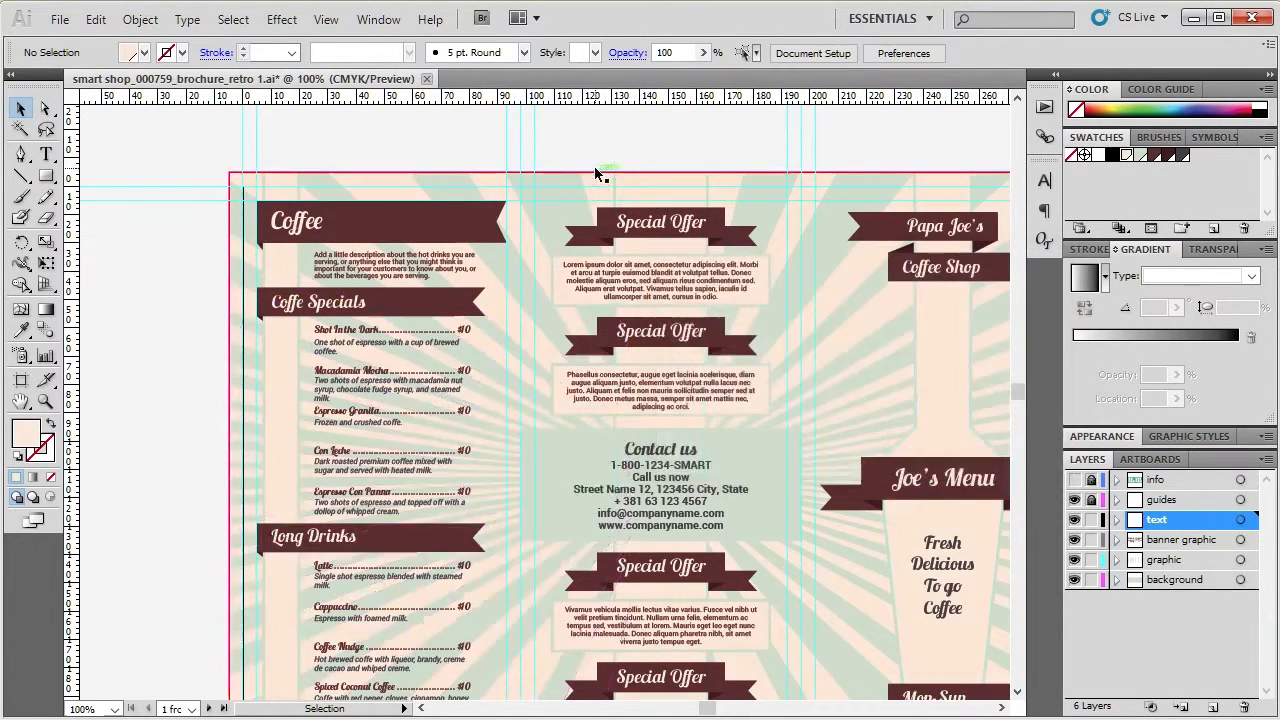
# - Edit the remaining light green global swatch used by the sunburst rays, setting cyan to 0% and magenta to 10%
pyautogui.scroll(-3, 480, 255)
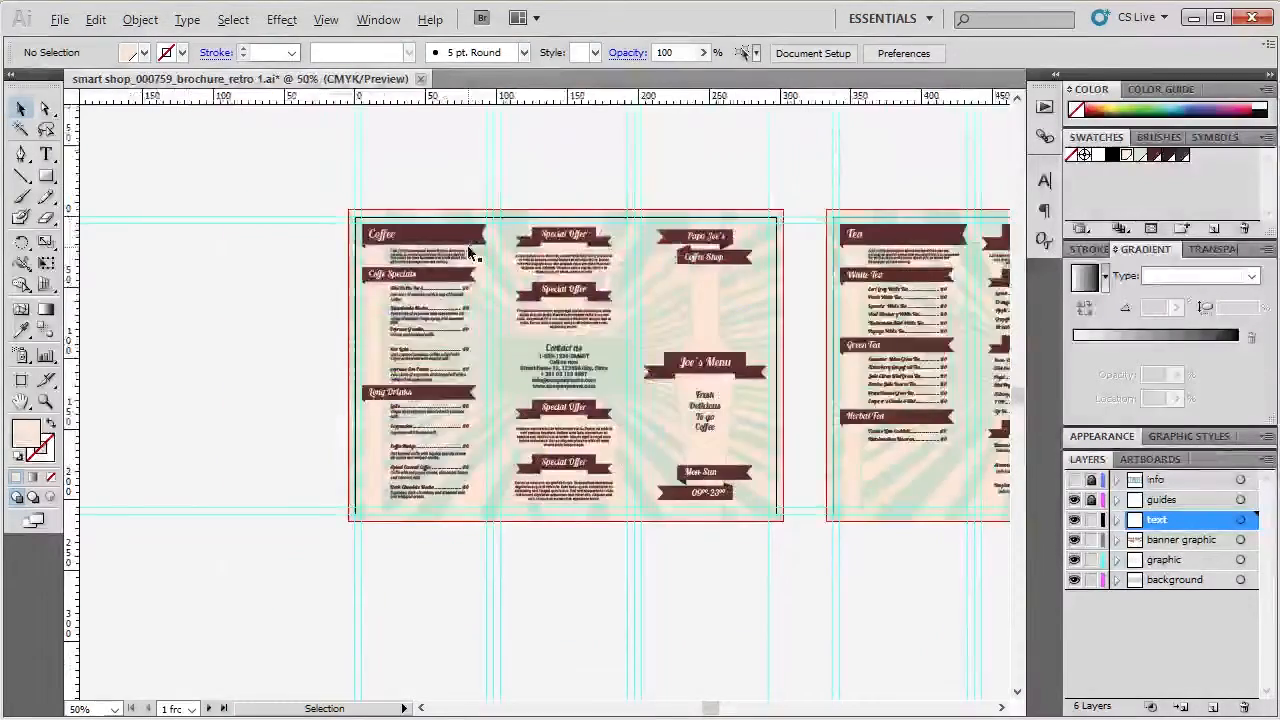
pyautogui.scroll(1, 962, 220)
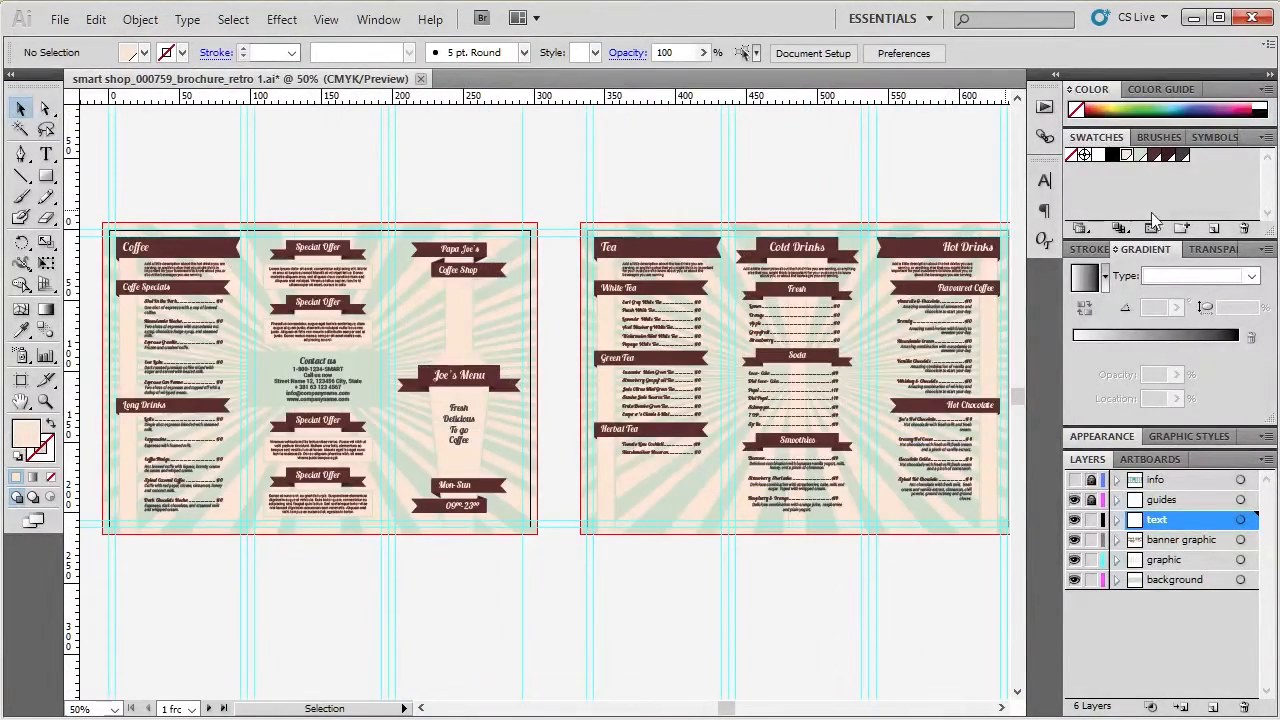
pyautogui.doubleClick(1140, 155)
pyautogui.doubleClick(895, 399)
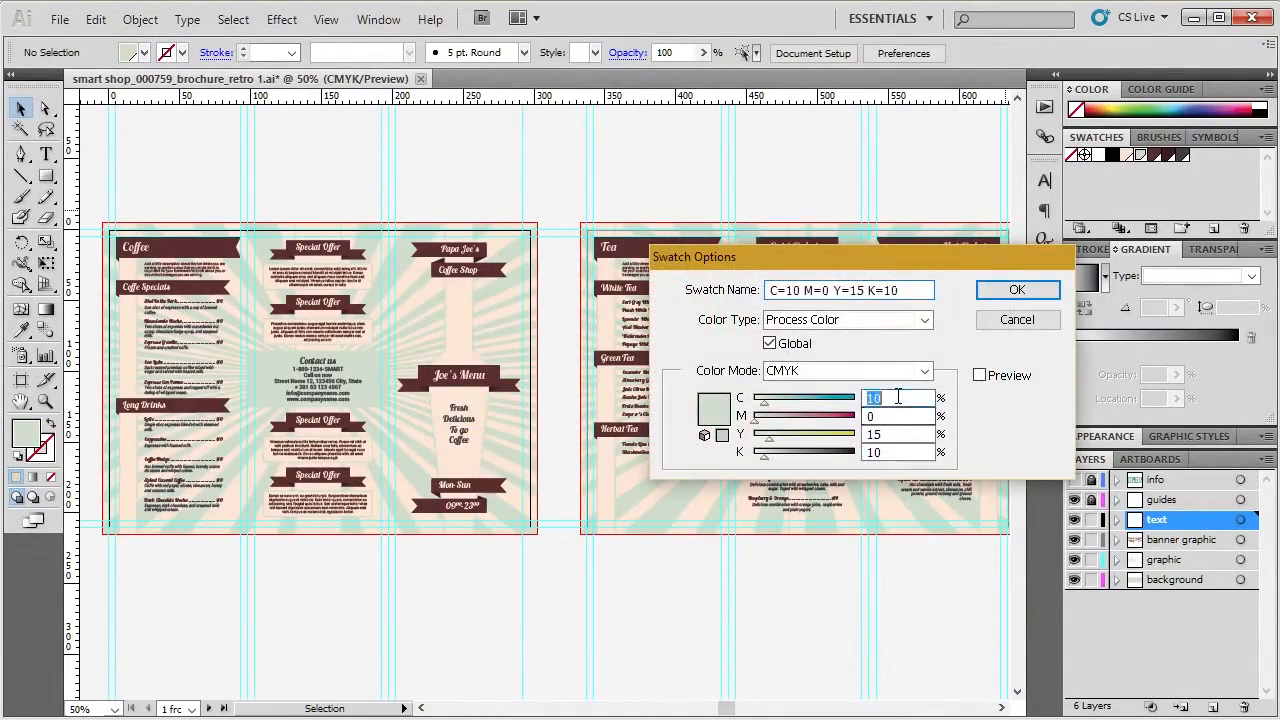
pyautogui.write('0')
pyautogui.press('Tab')
pyautogui.write('10')
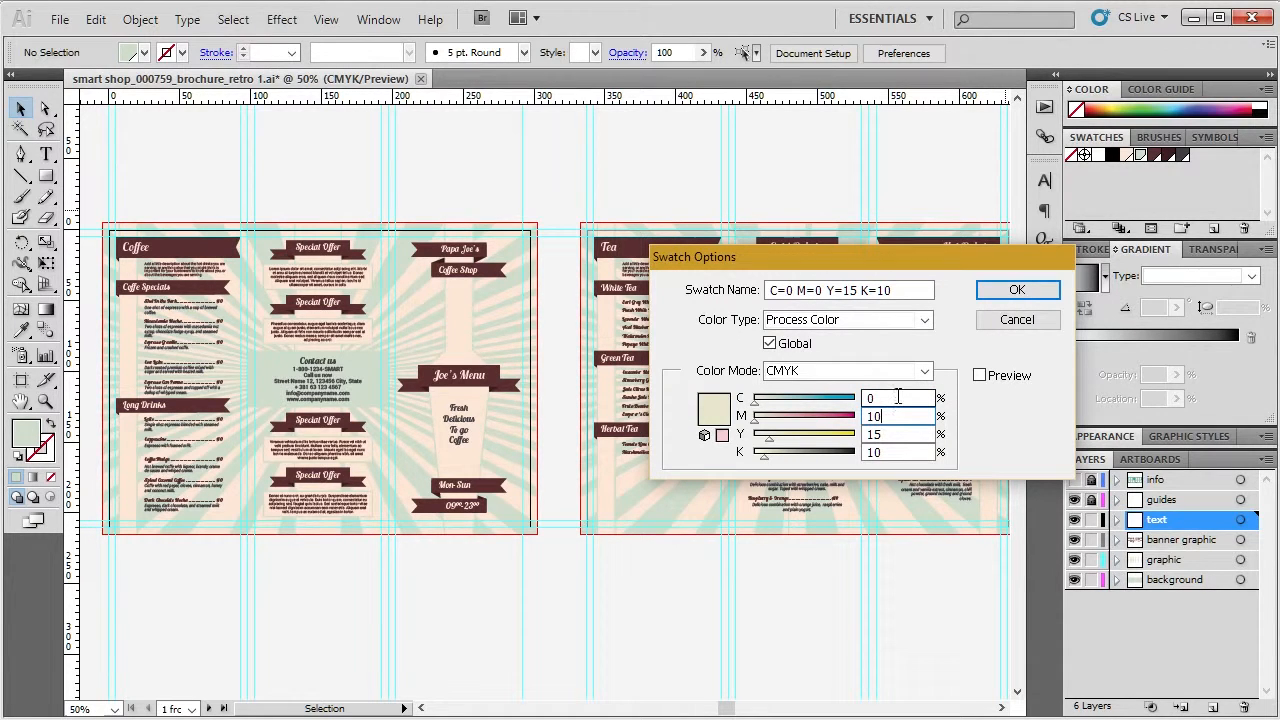
pyautogui.press('Tab')
pyautogui.click(1035, 297)
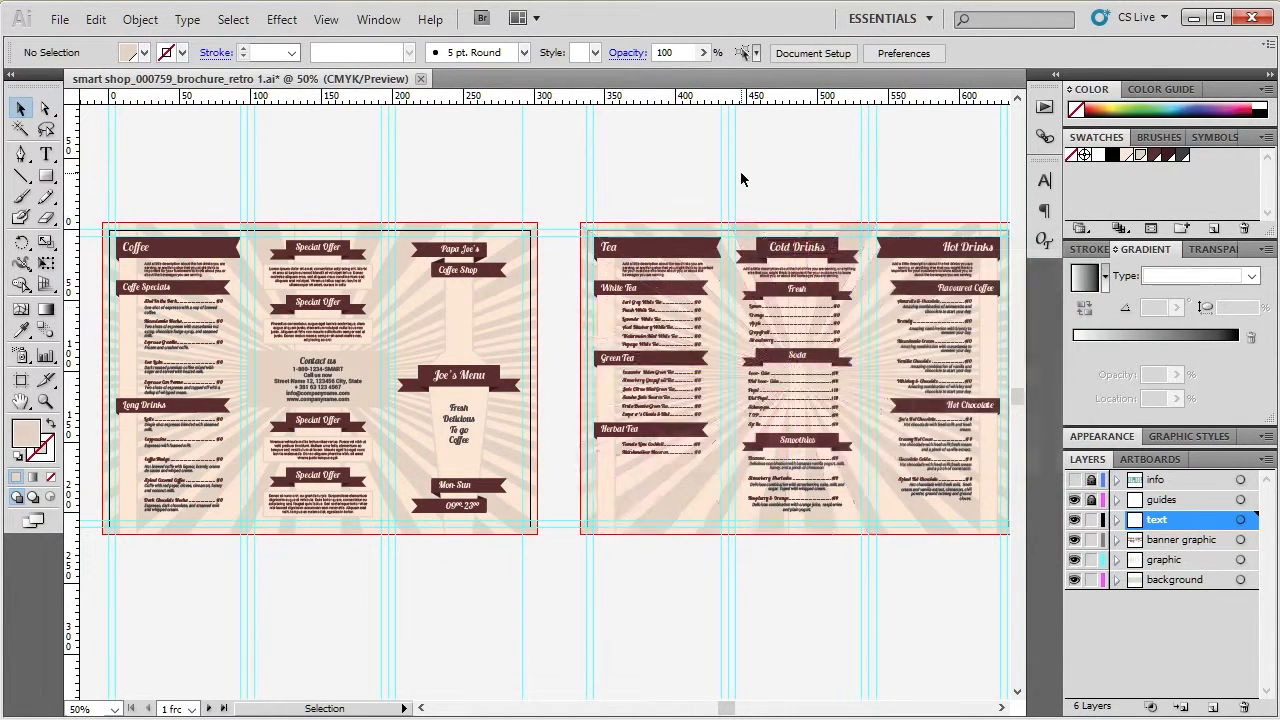
# - Examine the recoloured background and sunburst rays across both brochure sides, close up and as a whole
pyautogui.scroll(-1, 740, 177)
pyautogui.scroll(1, 305, 240)
pyautogui.scroll(3, 304, 240)
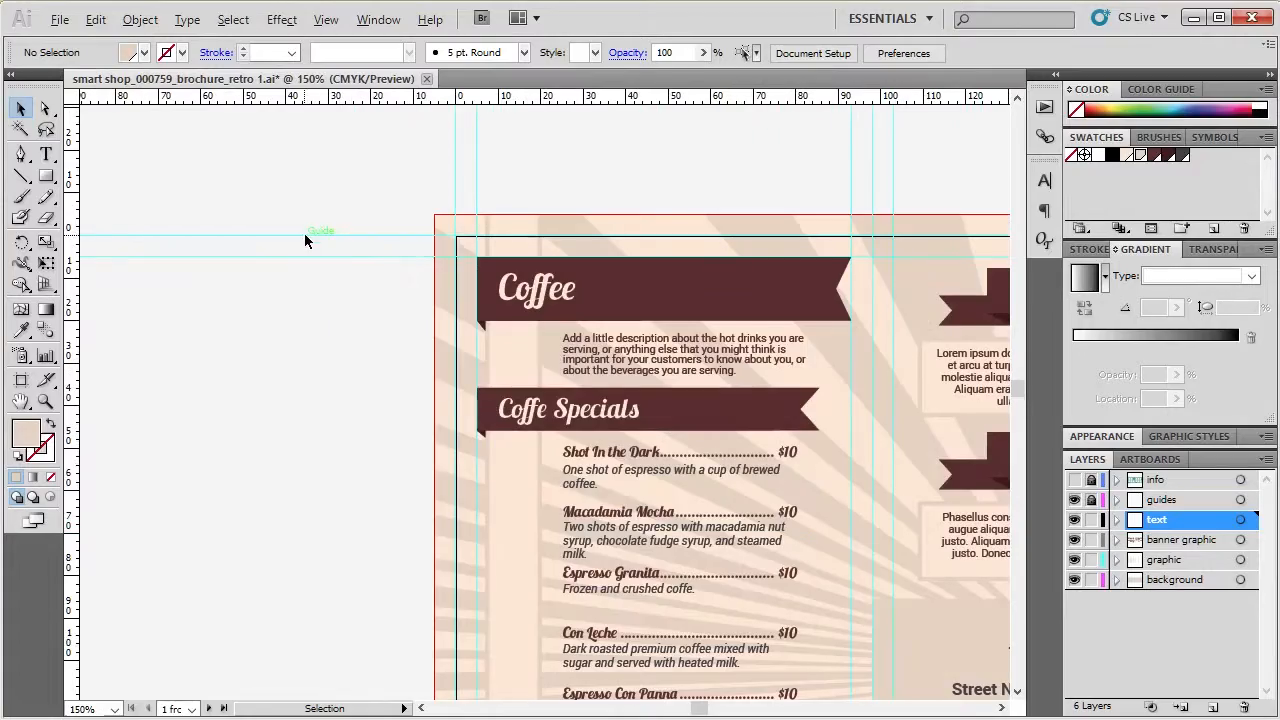
pyautogui.scroll(-4, 277, 349)
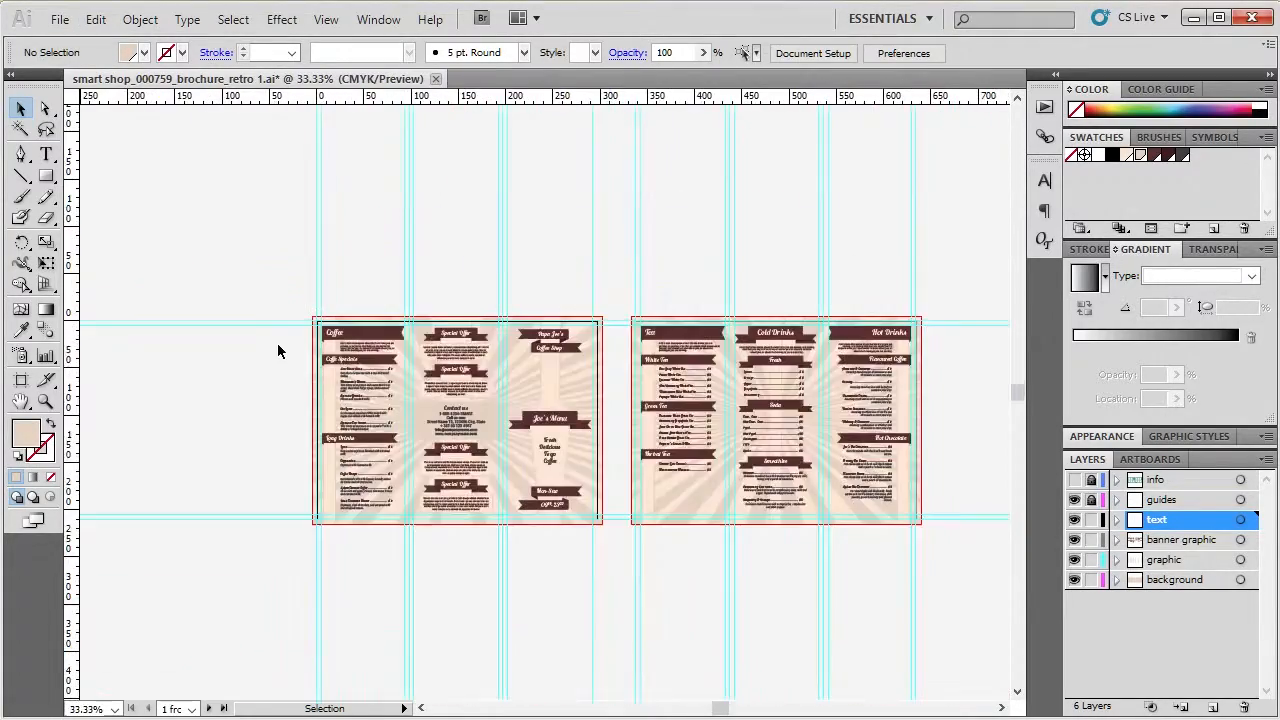
pyautogui.scroll(5, 793, 485)
pyautogui.scroll(-4, 793, 485)
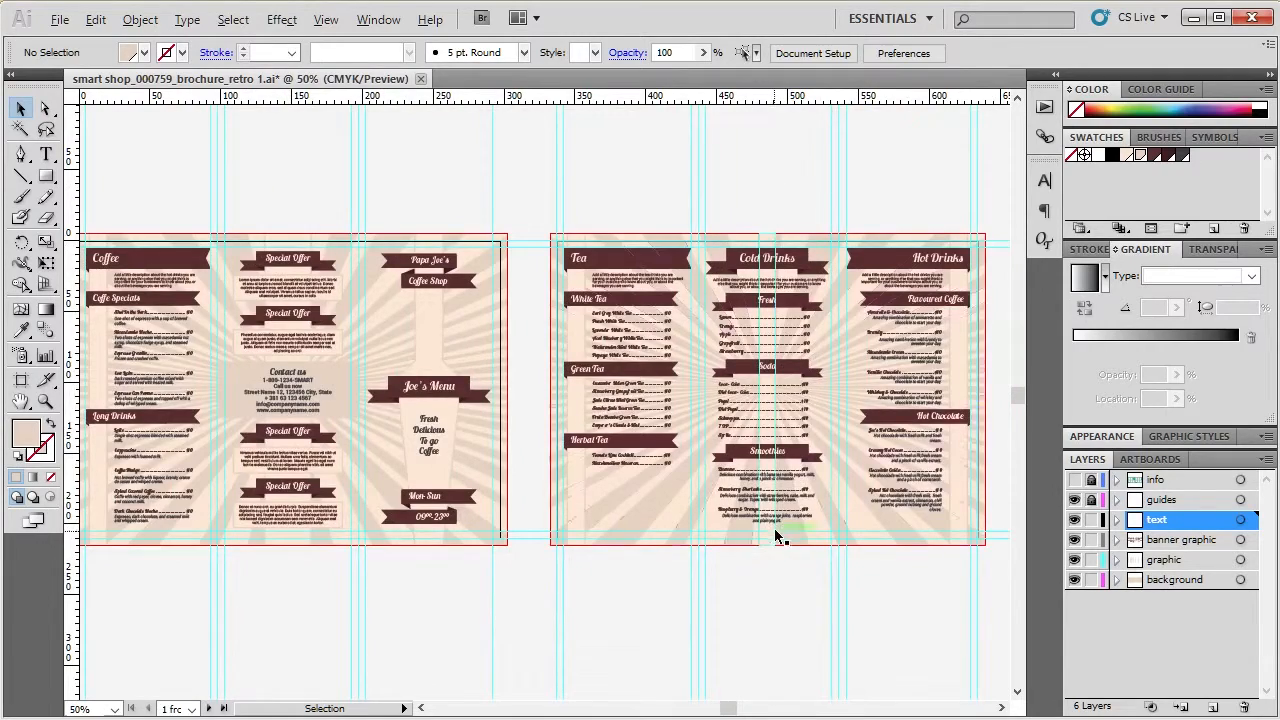
pyautogui.scroll(-2, 774, 534)
pyautogui.scroll(4, 522, 450)
pyautogui.scroll(-1, 522, 450)
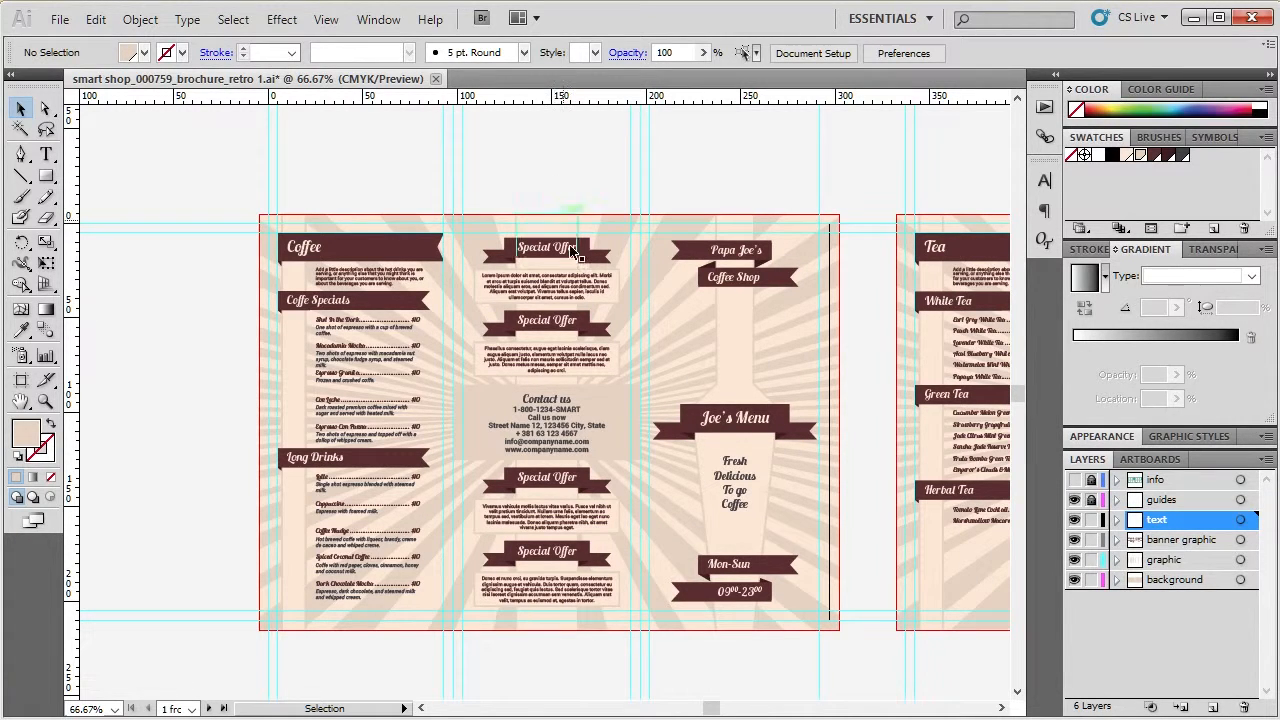
# - Select the bottle shape behind the Joe's Menu banner on the front cover to inspect it up close
pyautogui.click(750, 386)
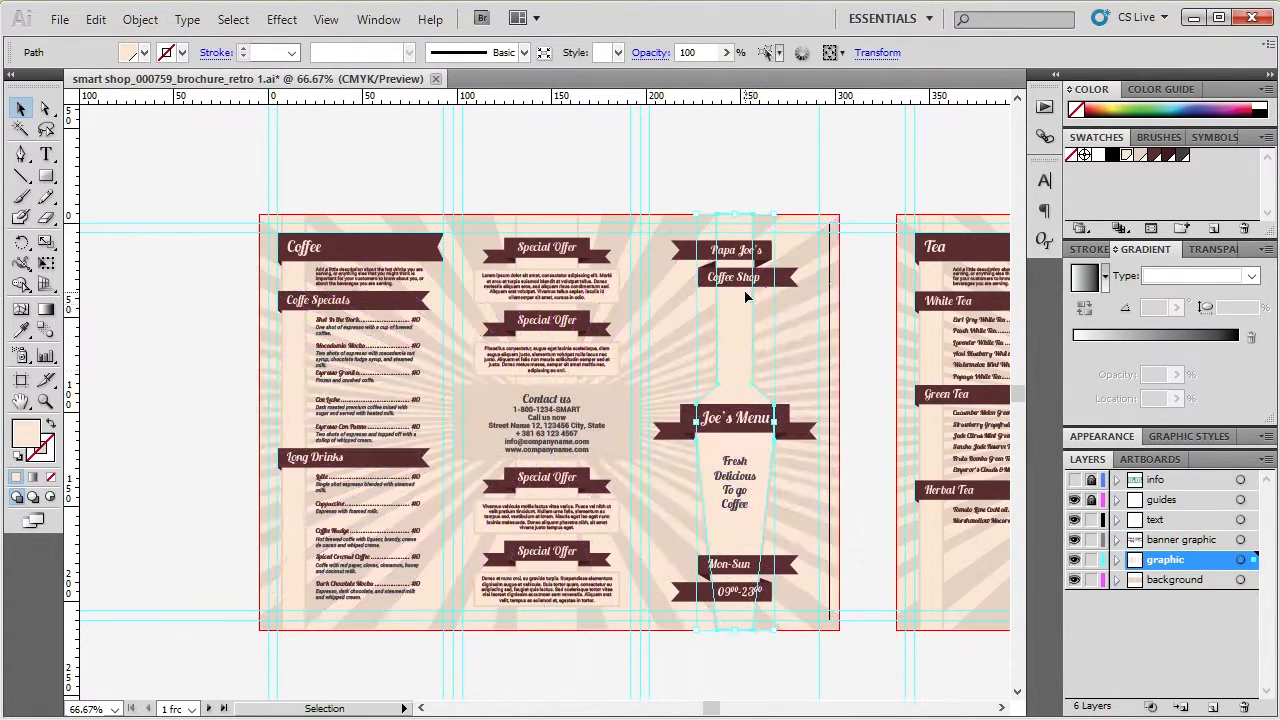
pyautogui.hotkey('ctrl', '+')
pyautogui.hotkey('ctrl', '+')
pyautogui.scroll(-3, 812, 435)
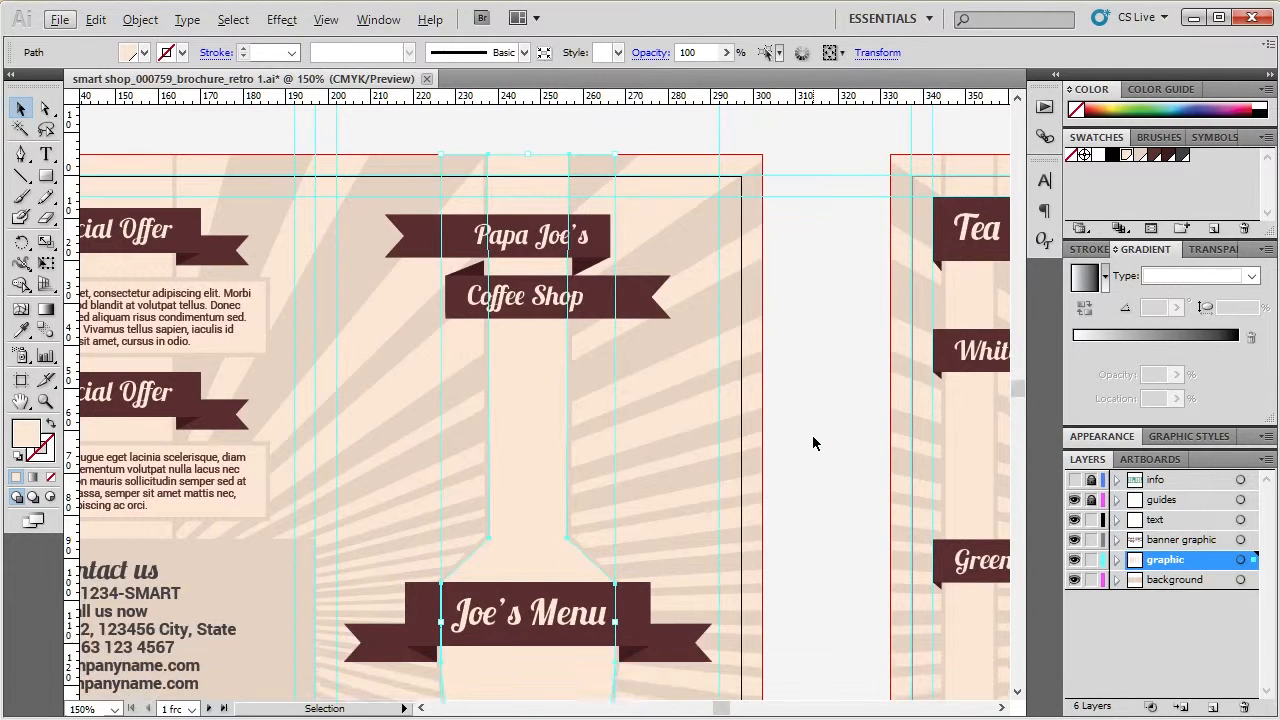
pyautogui.click(812, 432)
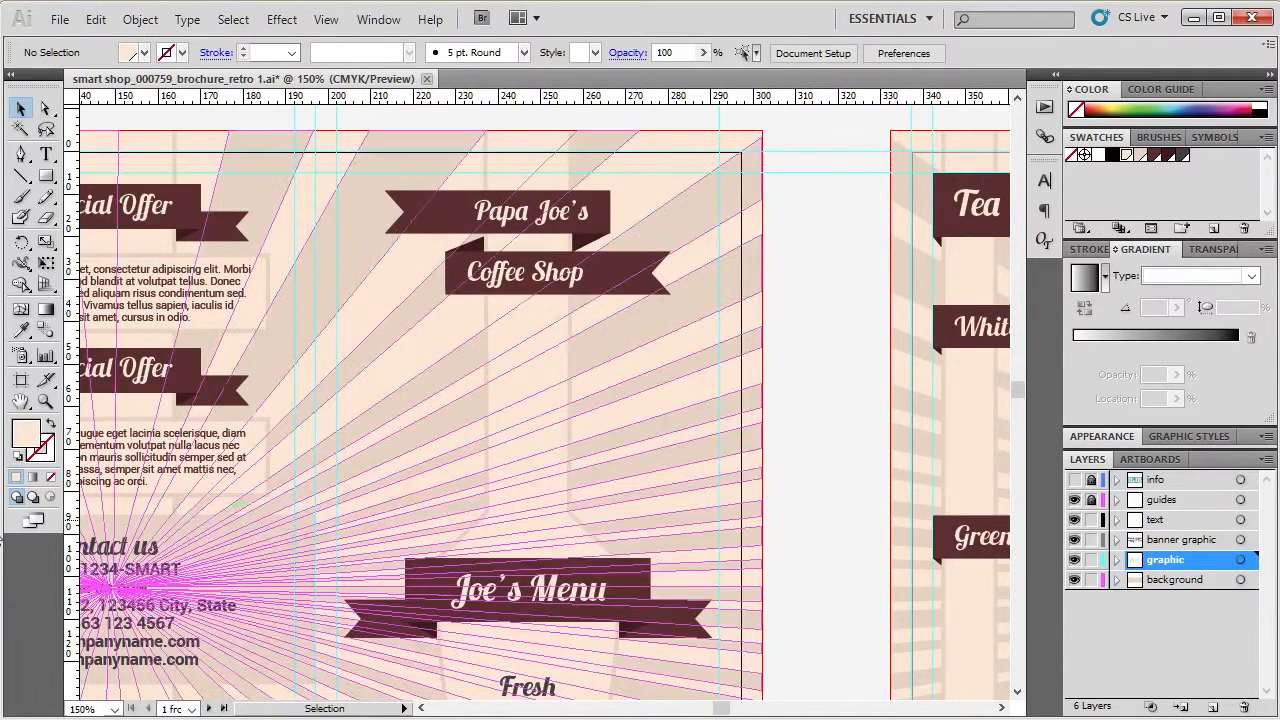
# - Fill the front cover's bottle shape with the CMYK colour C 45, M 40, Y 45, K 0
pyautogui.click(518, 380)
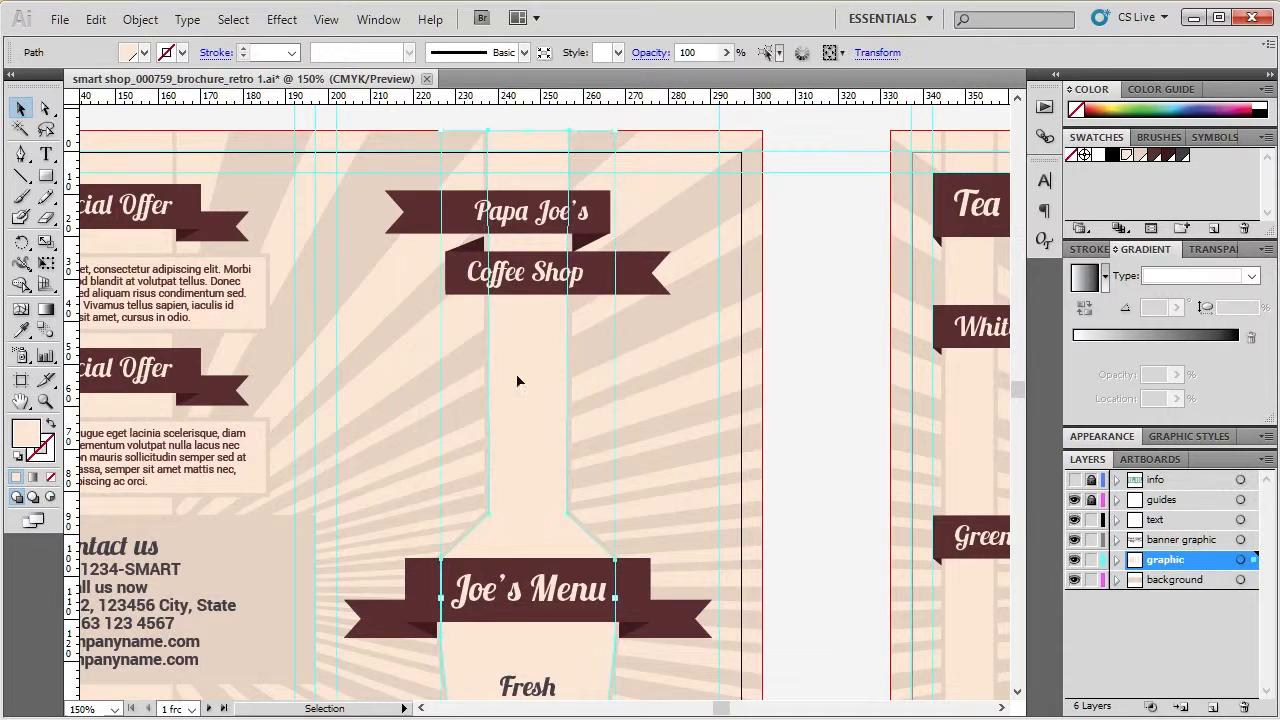
pyautogui.doubleClick(27, 436)
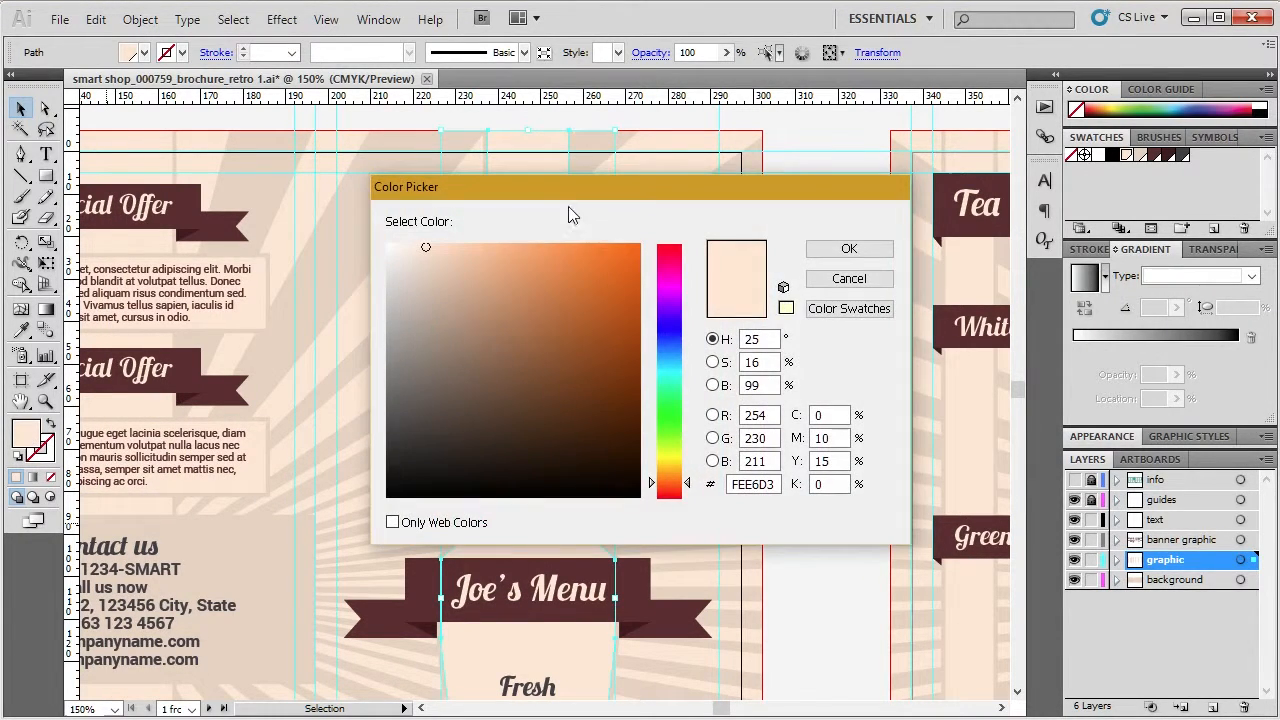
pyautogui.moveTo(585, 192); pyautogui.dragTo(955, 150)
pyautogui.moveTo(800, 212)
pyautogui.mouseDown()
pyautogui.moveTo(851, 294)
pyautogui.moveTo(1002, 251)
pyautogui.moveTo(923, 219)
pyautogui.moveTo(862, 238)
pyautogui.moveTo(849, 229)
pyautogui.moveTo(792, 305)
pyautogui.mouseUp()
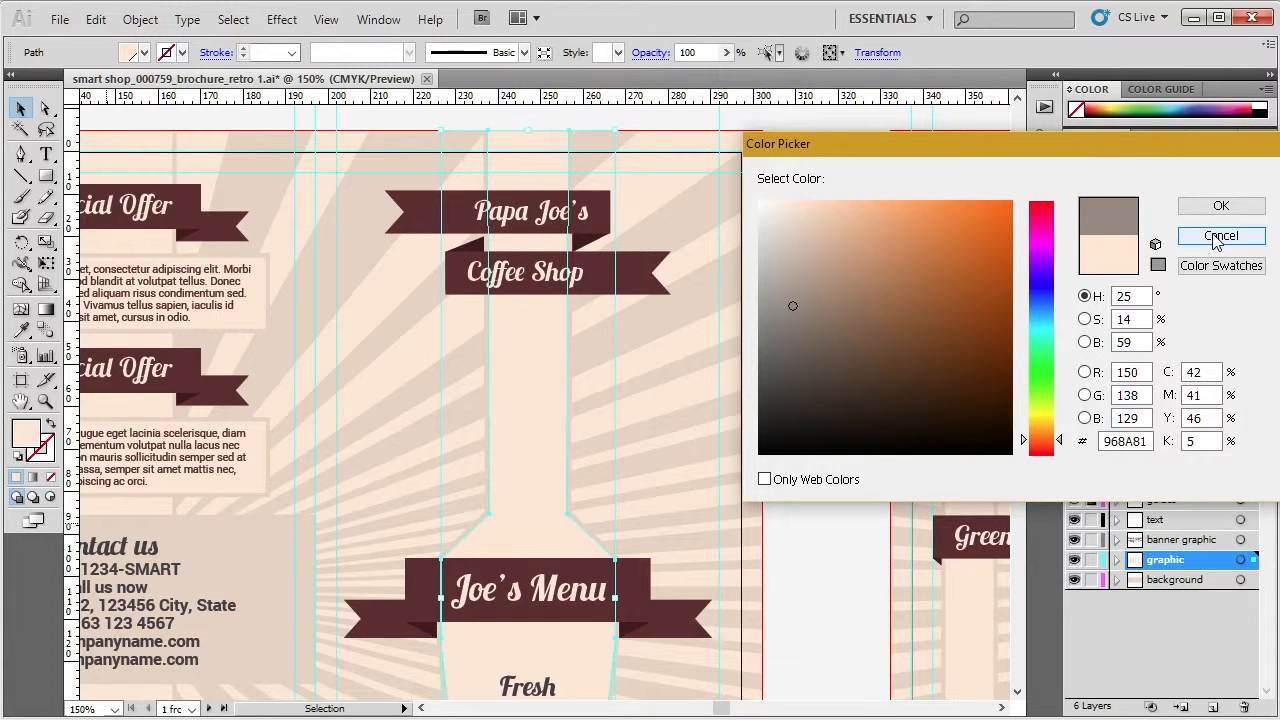
pyautogui.click(1218, 371)
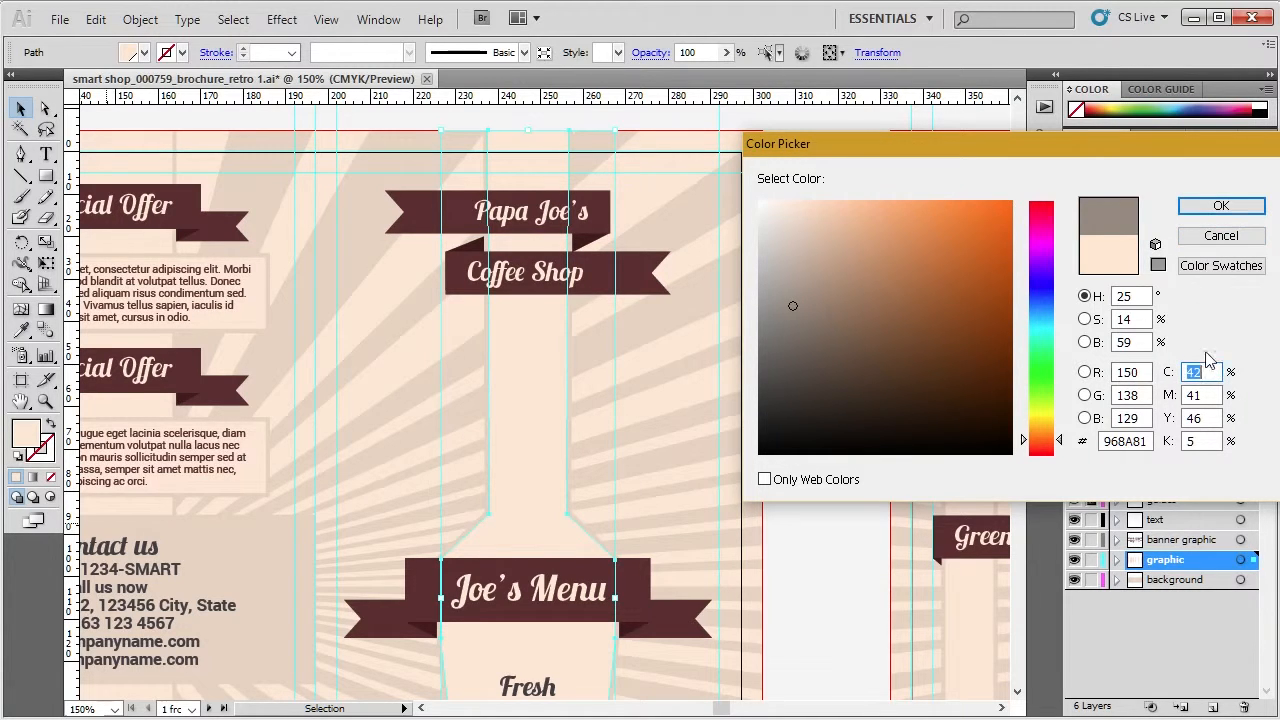
pyautogui.write('45')
pyautogui.press('Tab')
pyautogui.write('40')
pyautogui.press('Tab')
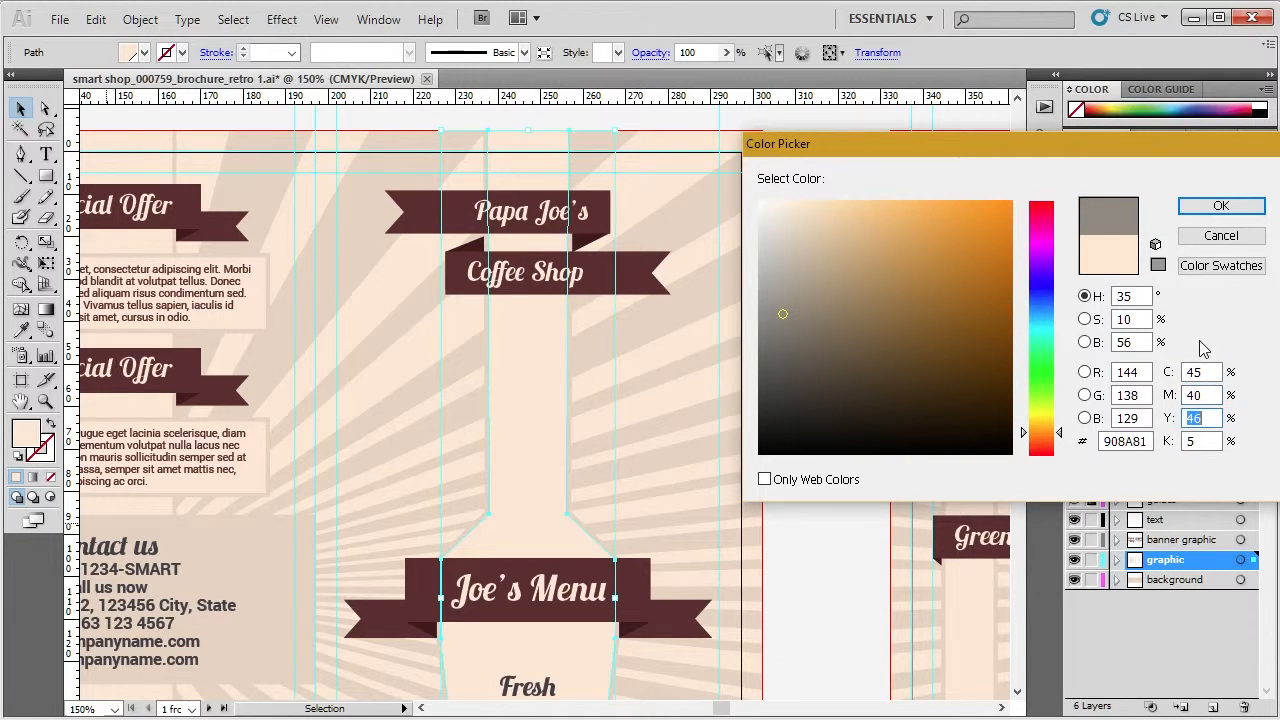
pyautogui.write('45')
pyautogui.press('Tab')
pyautogui.write('0')
pyautogui.press('Tab')
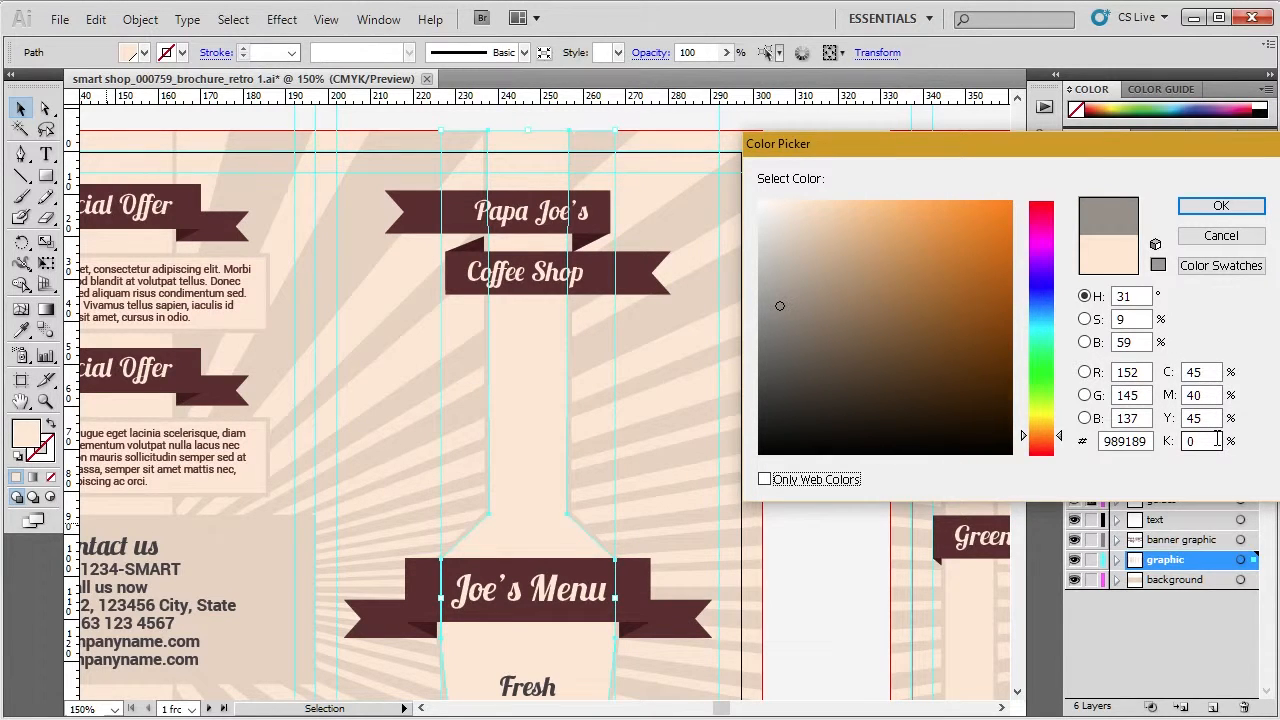
pyautogui.click(1203, 218)
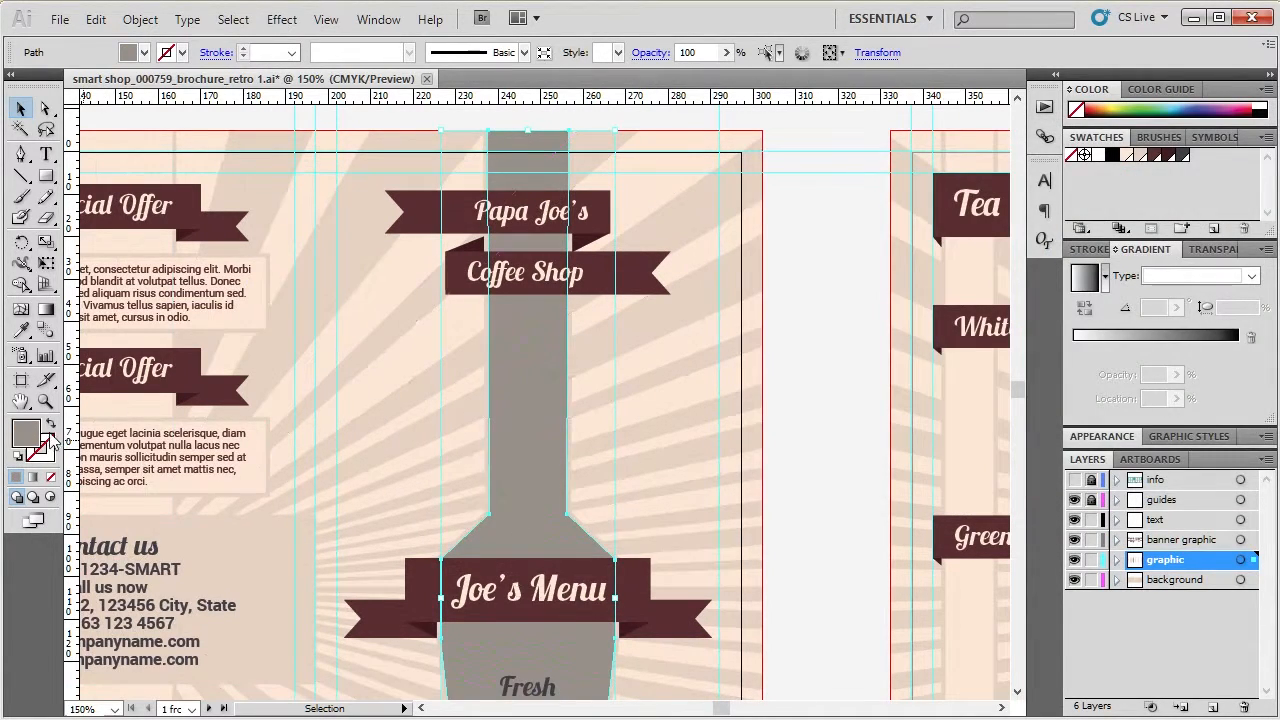
pyautogui.click(821, 386)
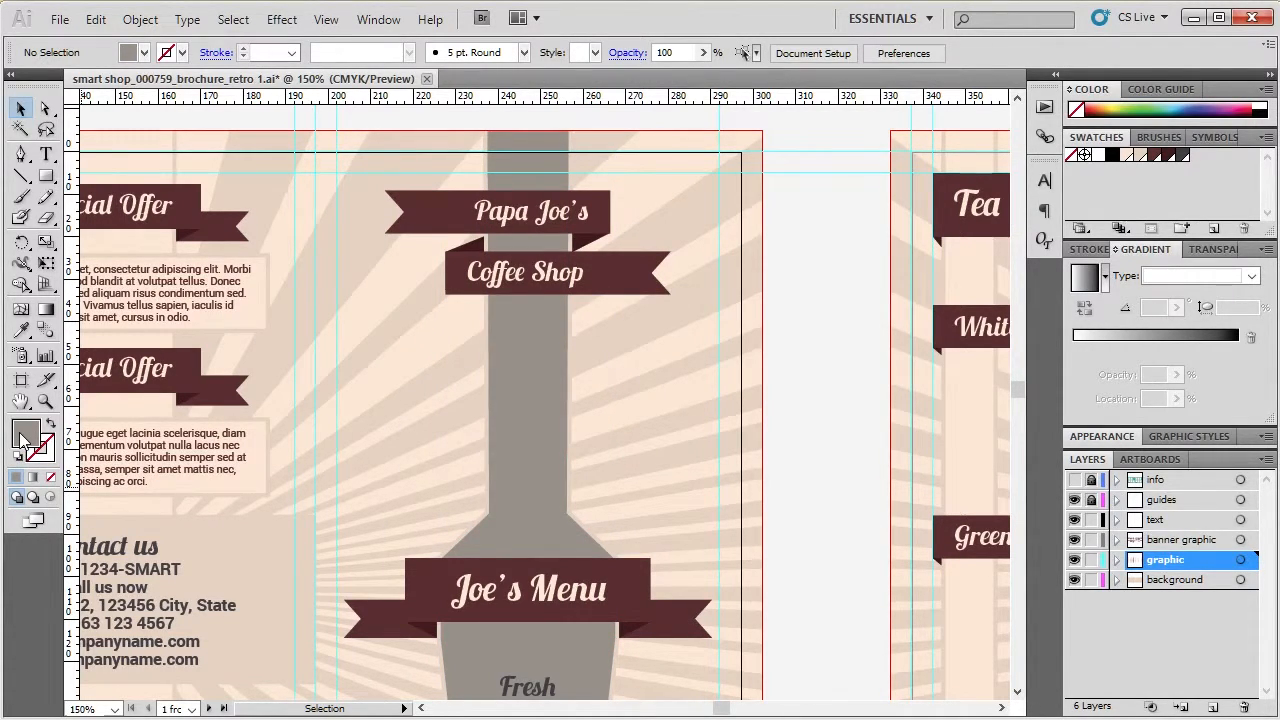
# - Add the current grey fill colour to the document's swatches and make the new swatch global
pyautogui.moveTo(24, 440); pyautogui.dragTo(1222, 170)
pyautogui.doubleClick(1195, 158)
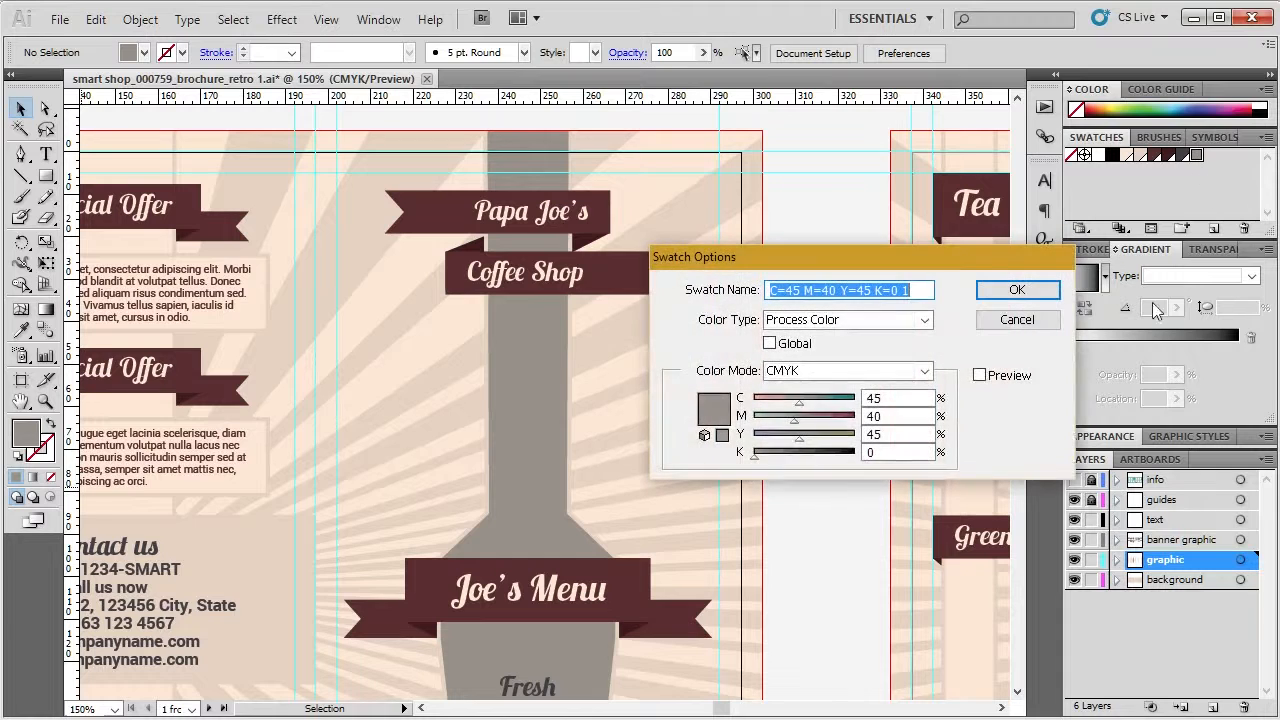
pyautogui.click(1015, 320)
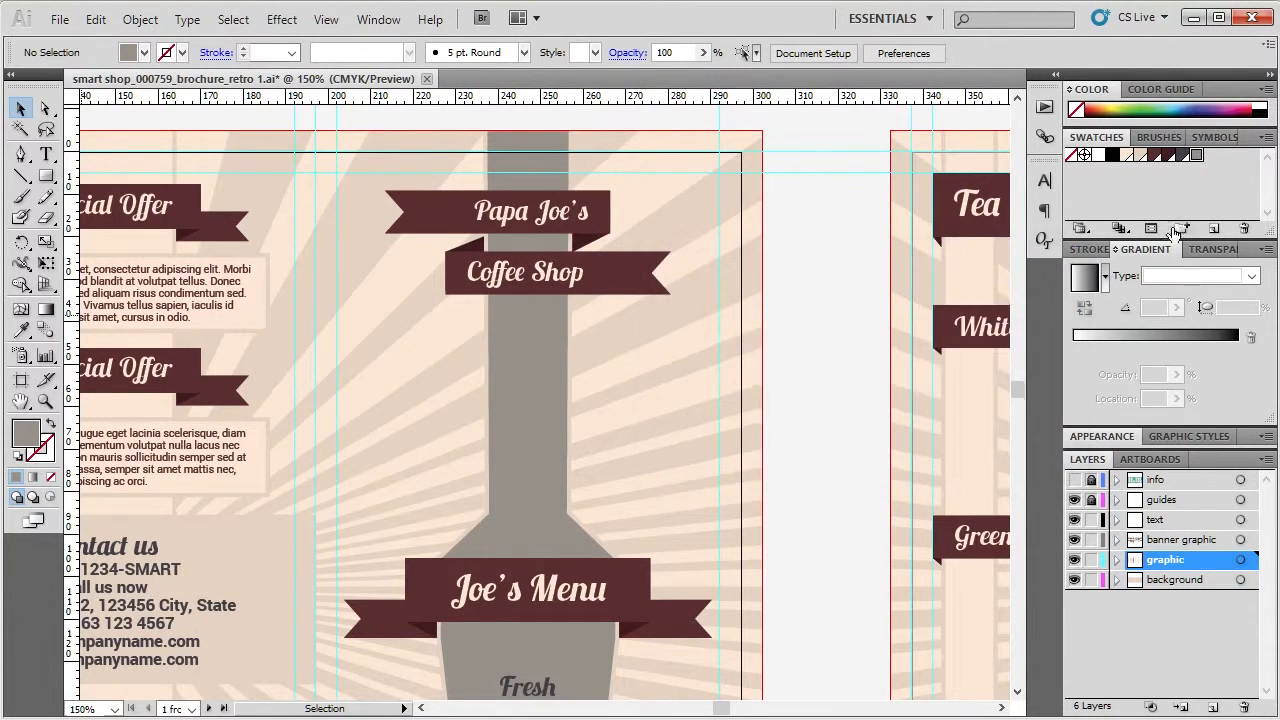
pyautogui.doubleClick(1195, 158)
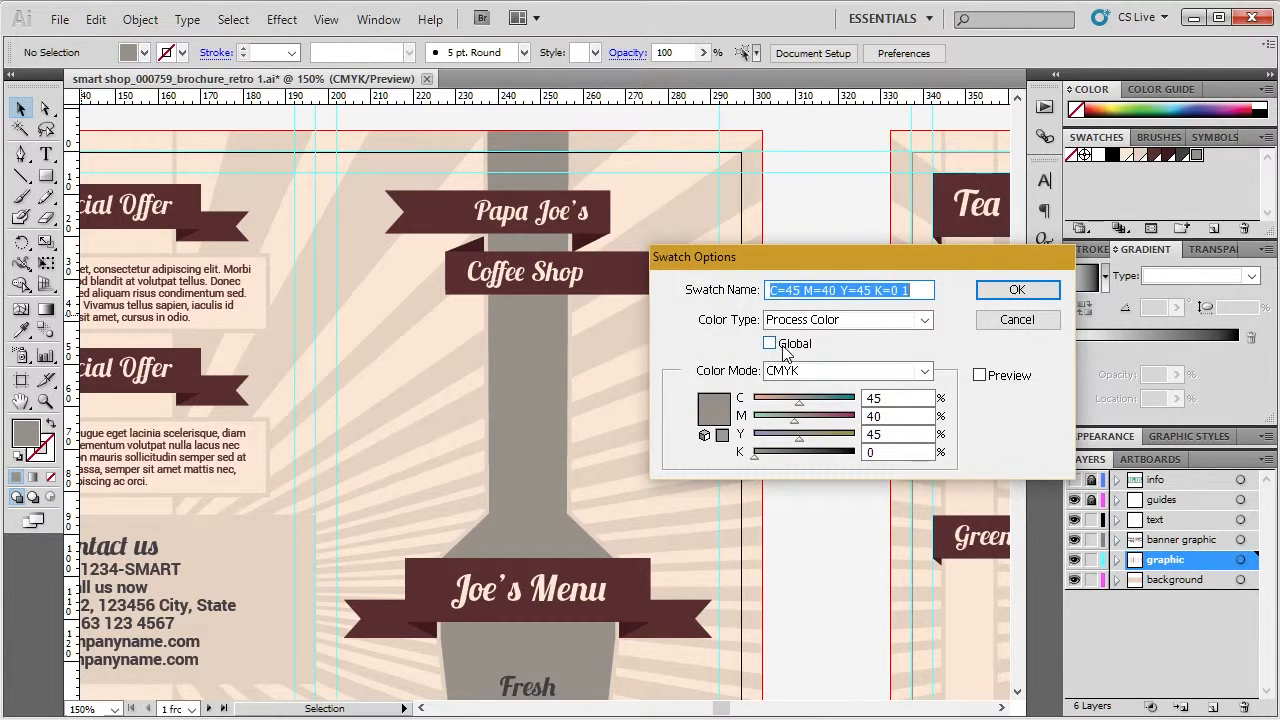
pyautogui.click(770, 343)
pyautogui.click(980, 375)
pyautogui.click(1017, 290)
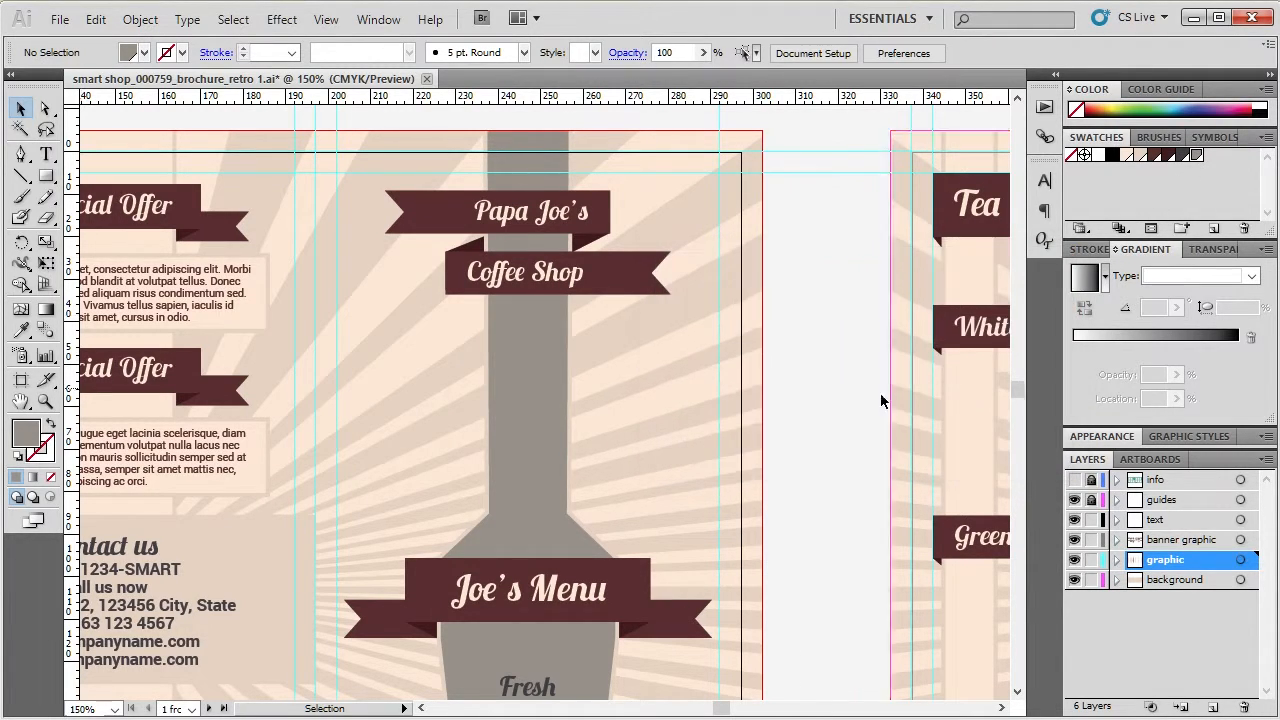
# - Apply the grey global swatch to the bottle outline shape behind the Cold Drinks column
pyautogui.click(440, 368)
pyautogui.scroll(-4, 436, 360)
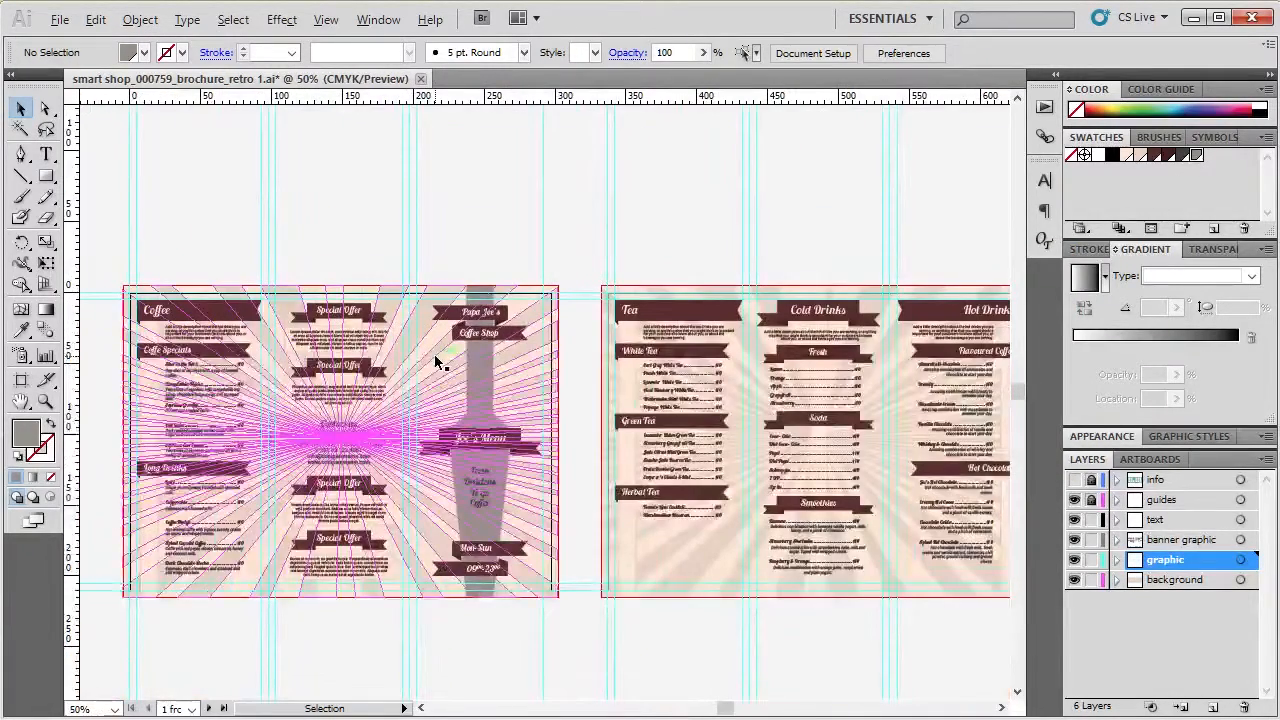
pyautogui.scroll(1, 858, 325)
pyautogui.scroll(2, 858, 325)
pyautogui.click(848, 292)
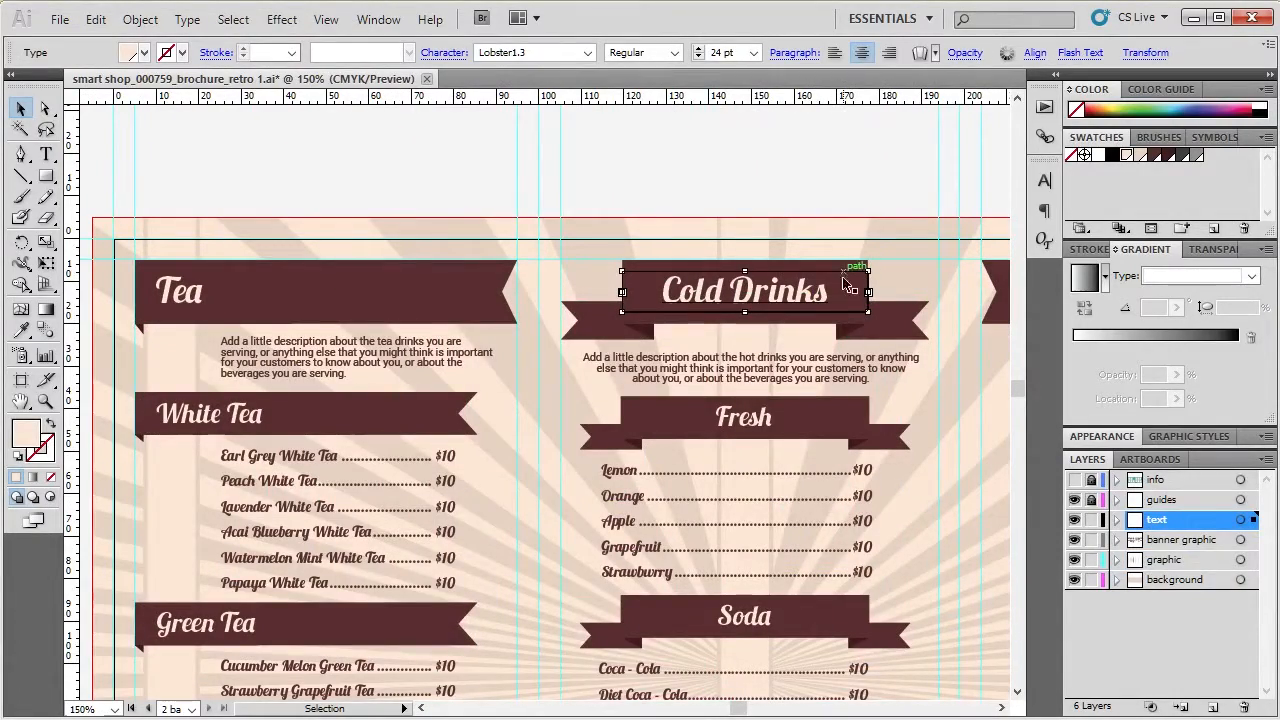
pyautogui.keyDown('shift'); pyautogui.click(876, 336); pyautogui.keyUp('shift')
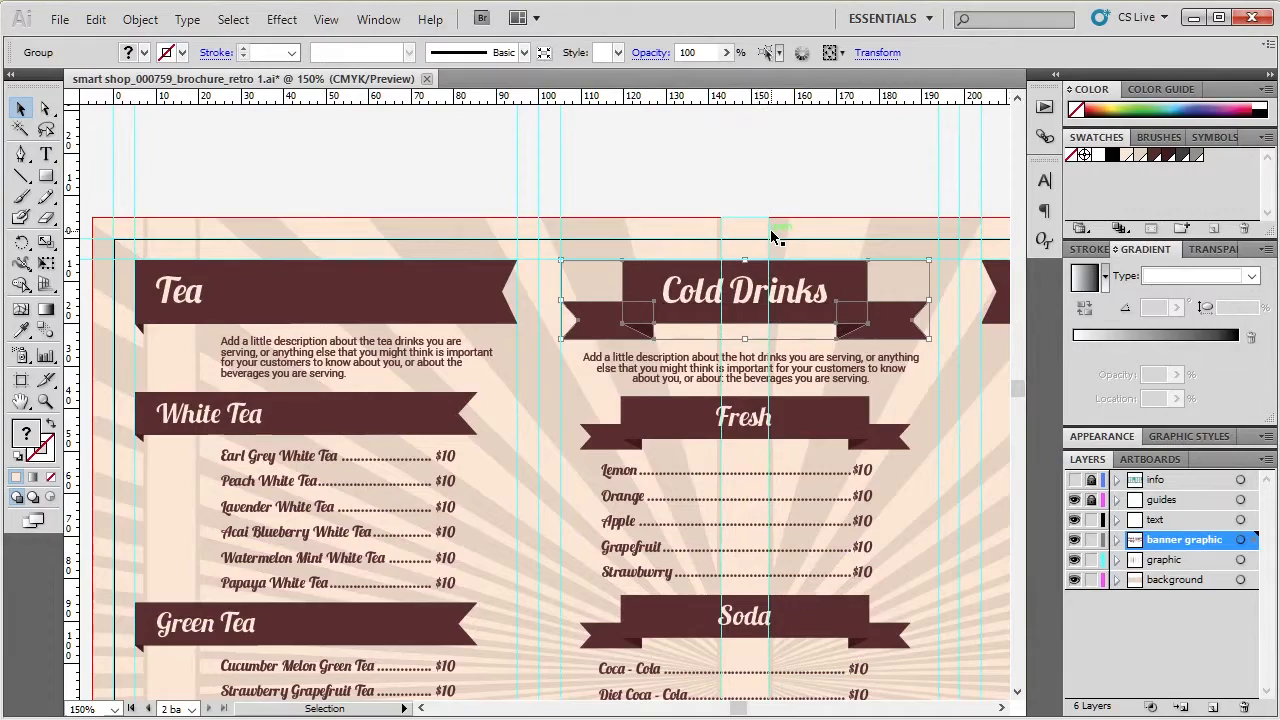
pyautogui.click(774, 232)
pyautogui.click(1197, 155)
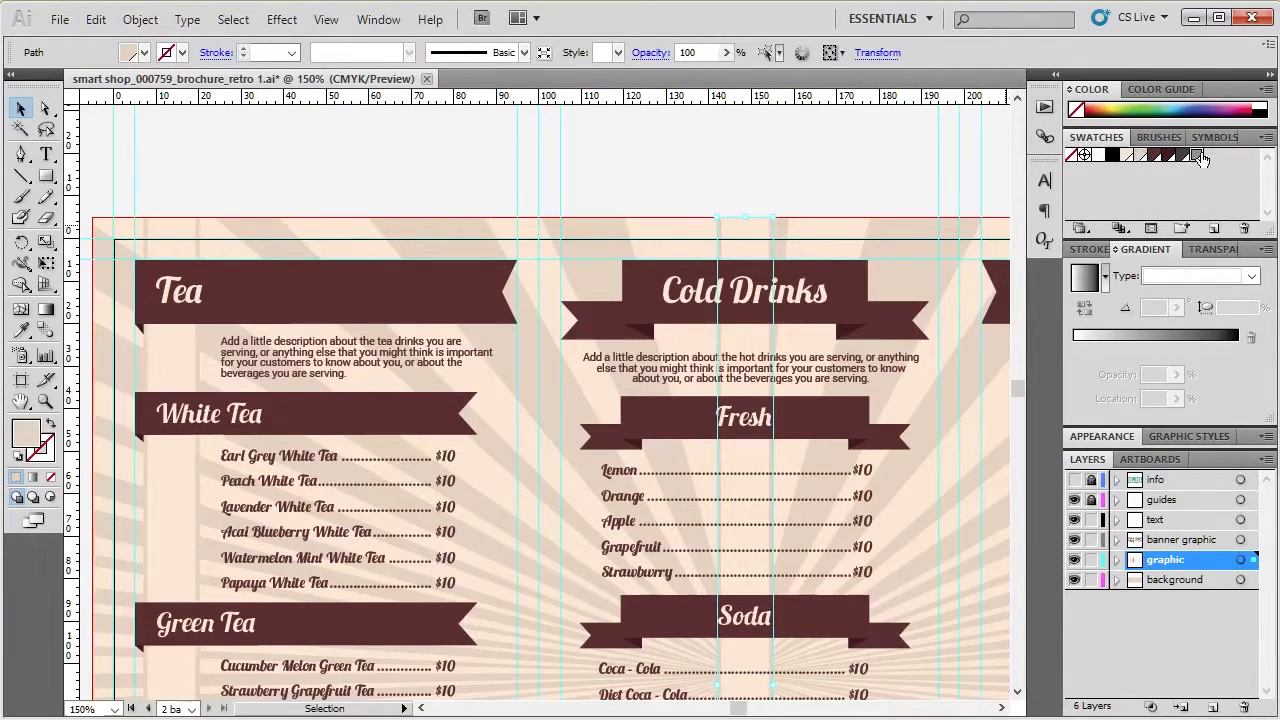
pyautogui.click(845, 186)
# - Fill the front cover's bottle shape with the cream background swatch
pyautogui.hotkey('ctrl', 'alt', '0')
pyautogui.hotkey('ctrl', '1')
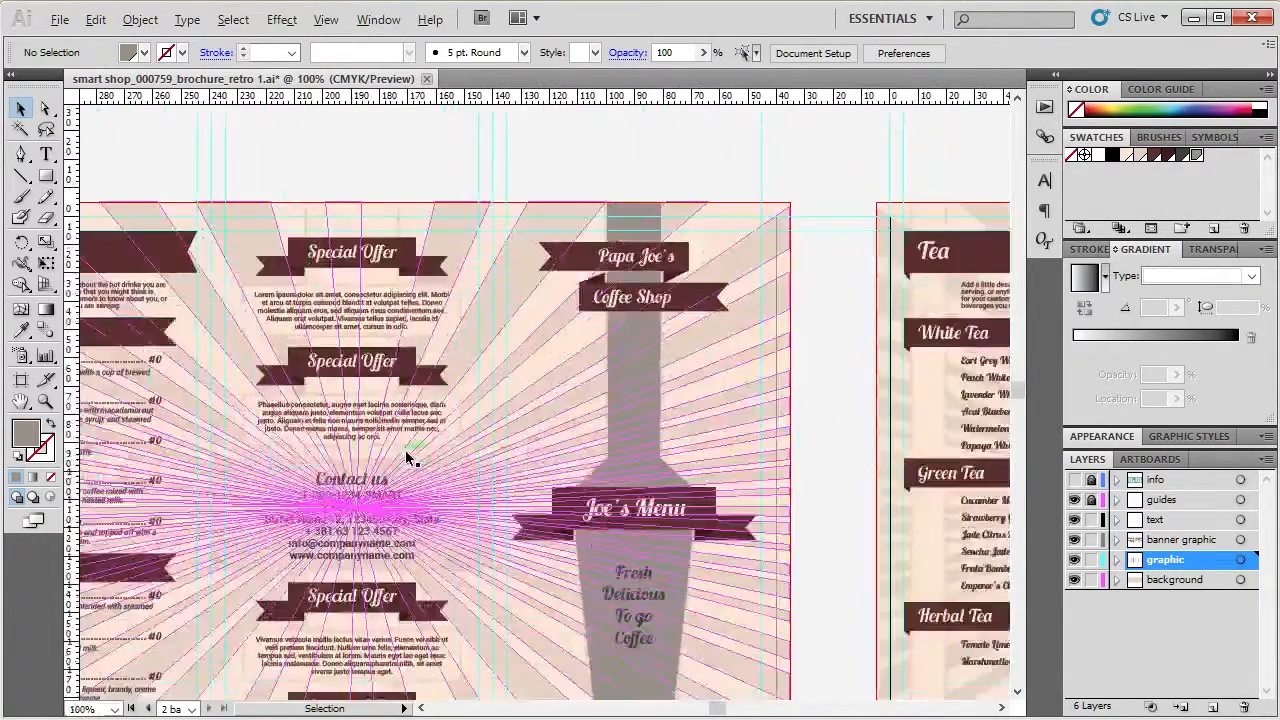
pyautogui.click(655, 428)
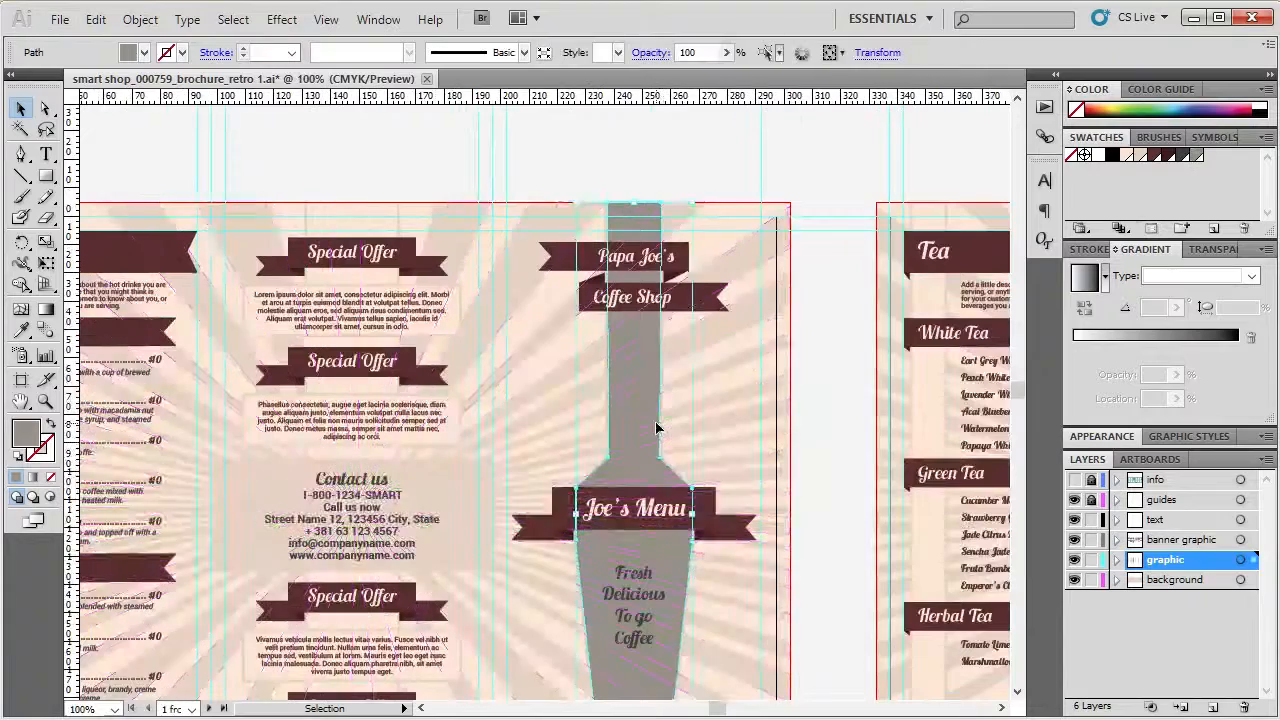
pyautogui.click(1126, 156)
# - Apply the grey global swatch to the outline shape around the front cover's bottle and check it on the brochure
pyautogui.click(665, 355)
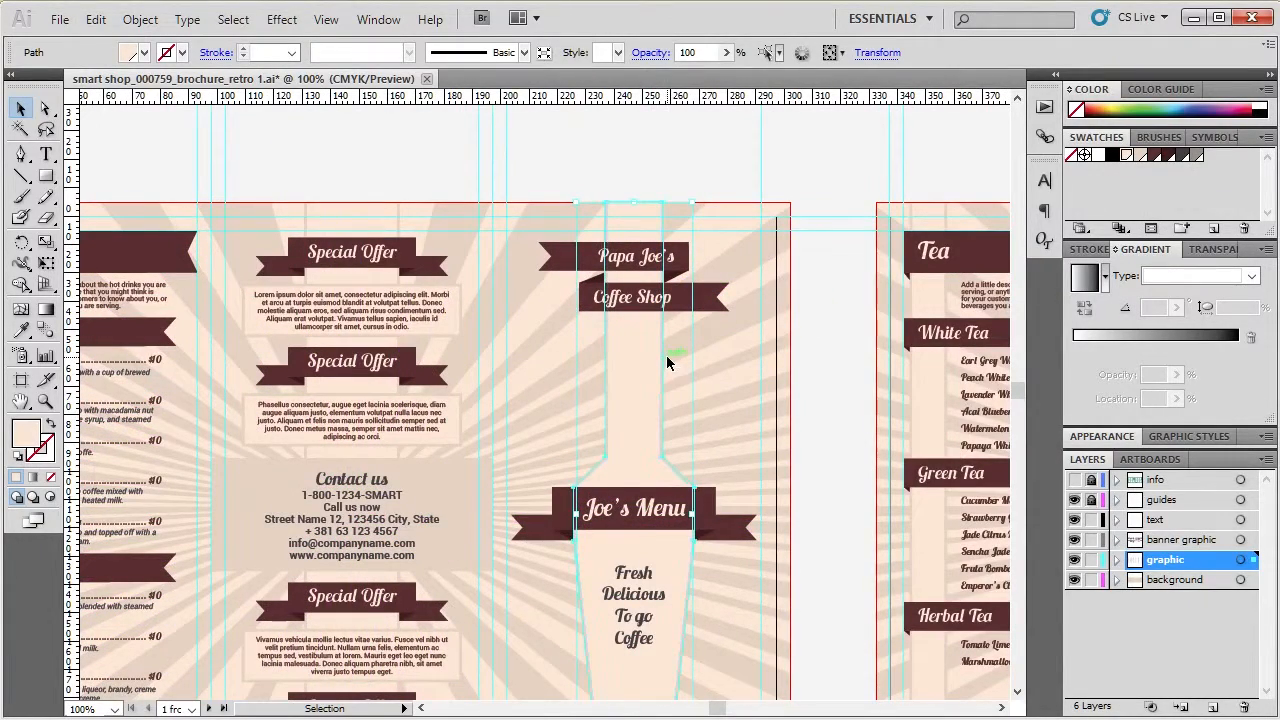
pyautogui.click(1198, 155)
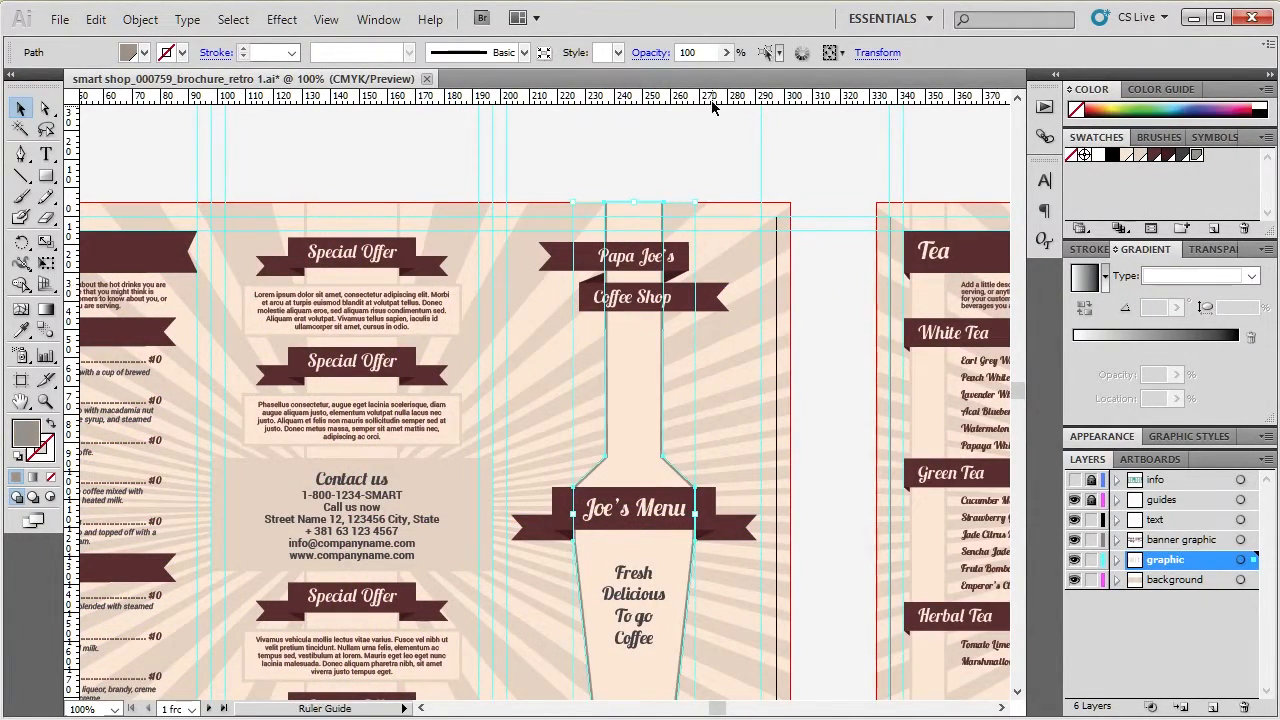
pyautogui.click(698, 163)
pyautogui.scroll(-3, 491, 277)
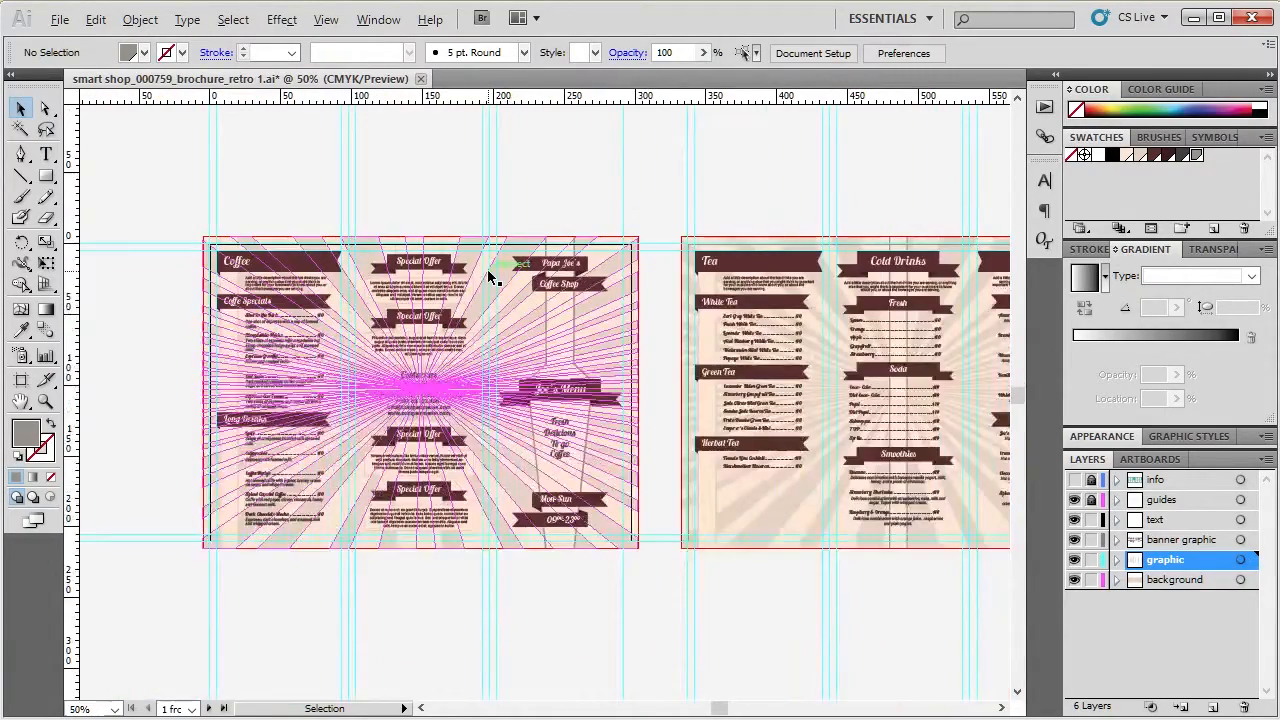
pyautogui.scroll(1, 560, 342)
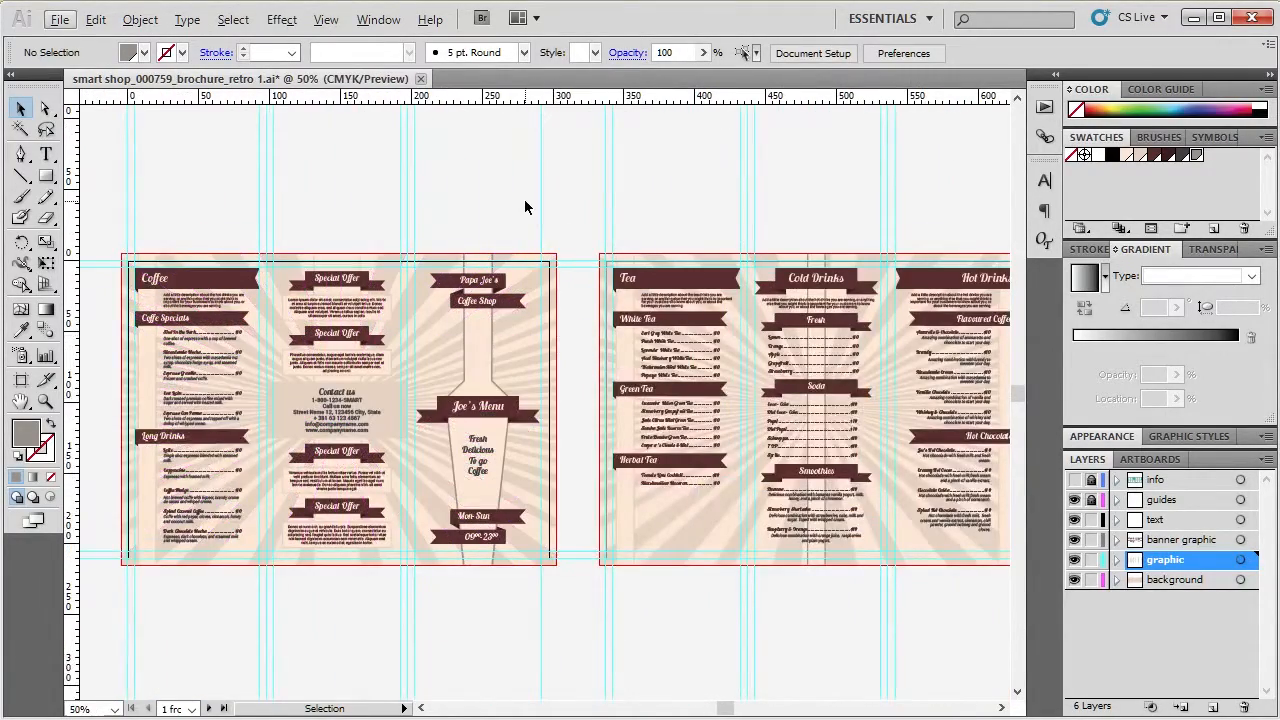
pyautogui.scroll(3, 506, 237)
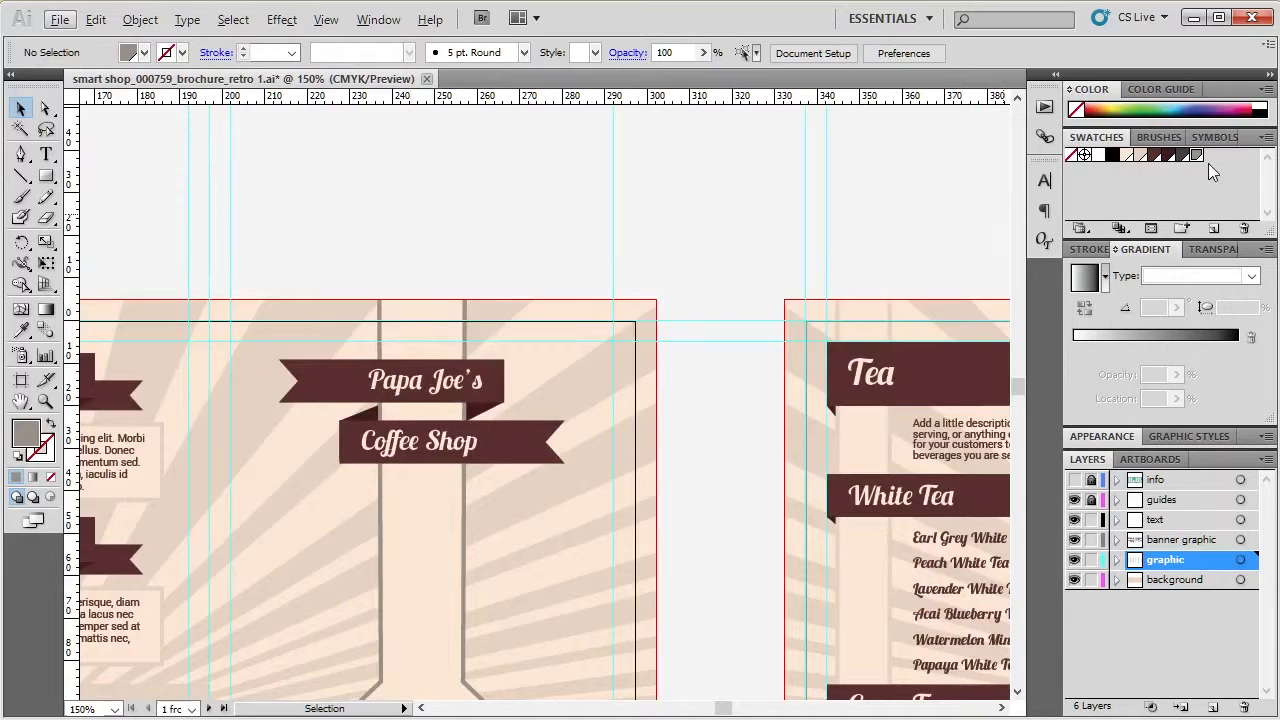
# - Check the outlines of the bottle shapes on the front cover and behind the Cold Drinks column
pyautogui.click(464, 305)
pyautogui.scroll(-1, 329, 303)
pyautogui.scroll(-1, 406, 334)
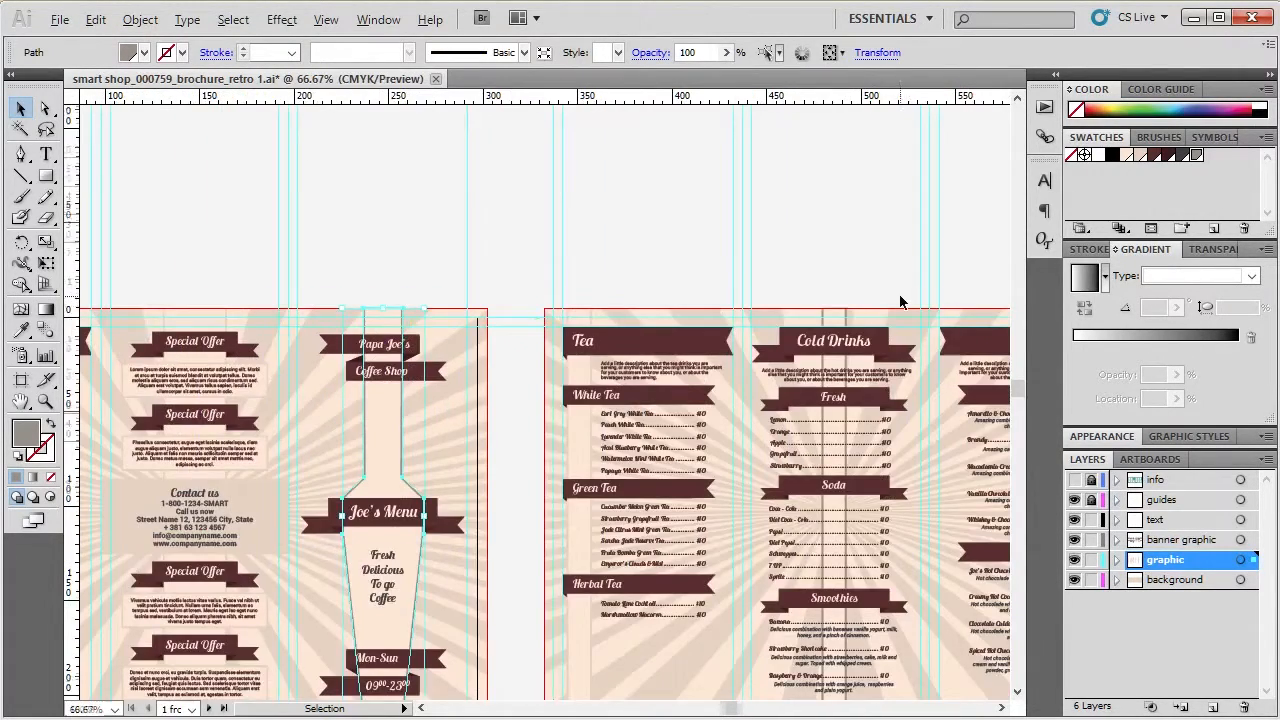
pyautogui.scroll(4, 743, 314)
pyautogui.click(930, 251)
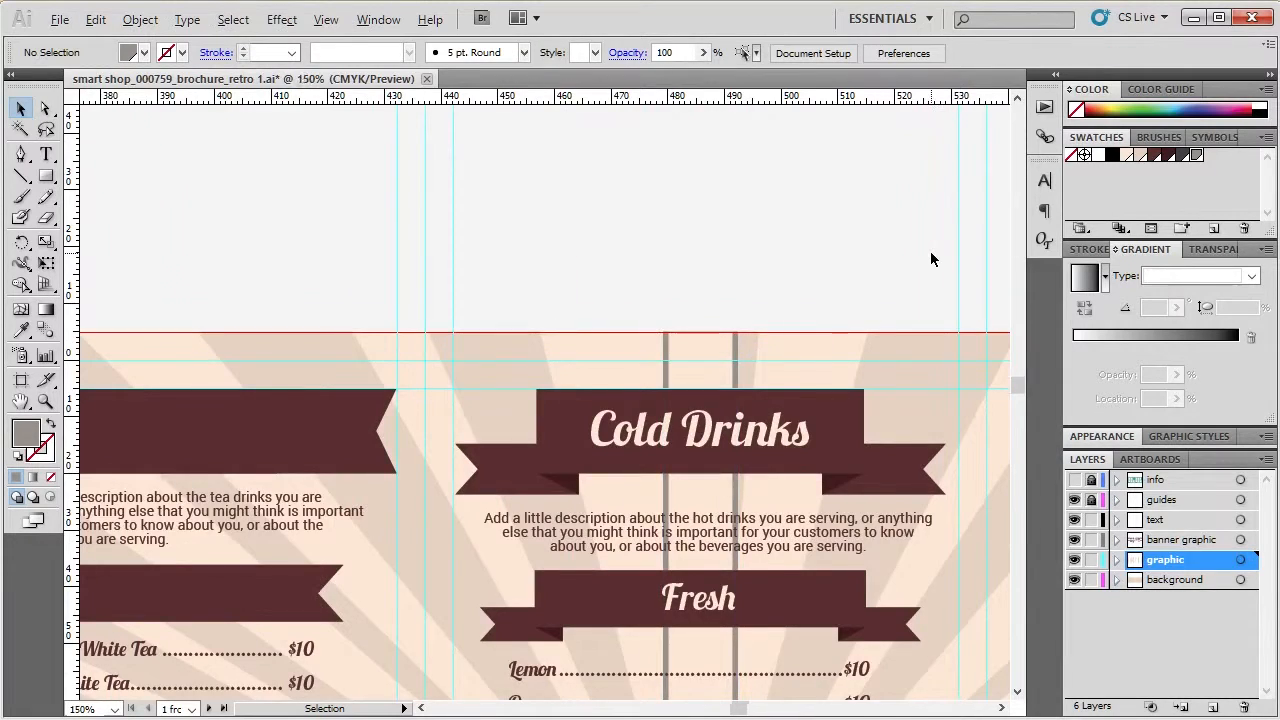
pyautogui.scroll(-4, 880, 250)
pyautogui.scroll(2, 480, 257)
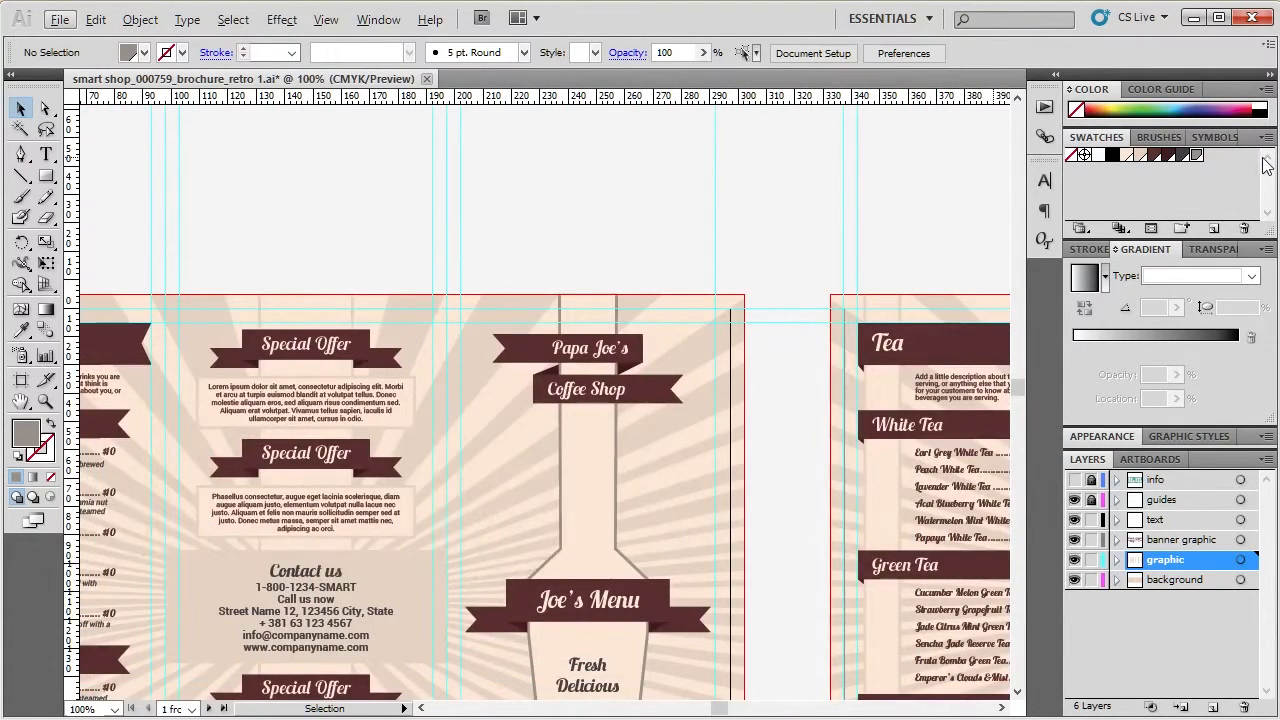
# - Set the grey global swatch's cyan to 18% with the preview on, and check the recoloured bottle outlines on the brochure
pyautogui.doubleClick(1197, 155)
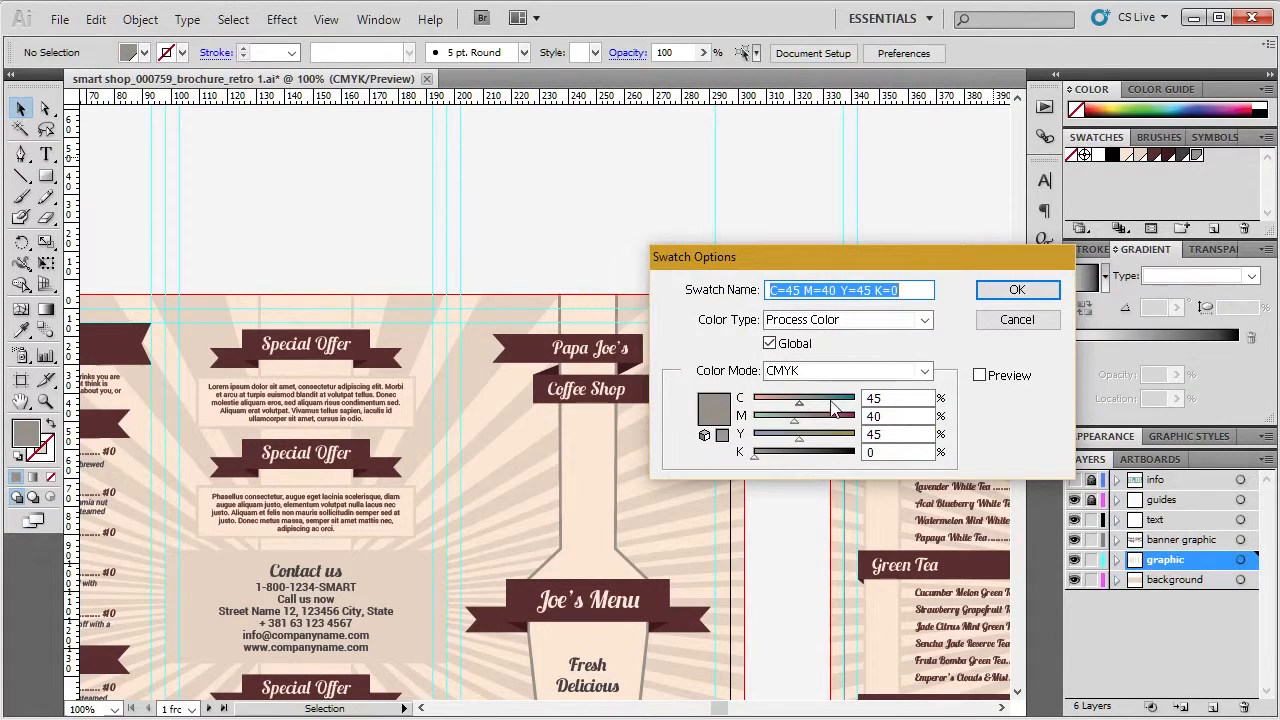
pyautogui.moveTo(798, 404); pyautogui.dragTo(776, 410)
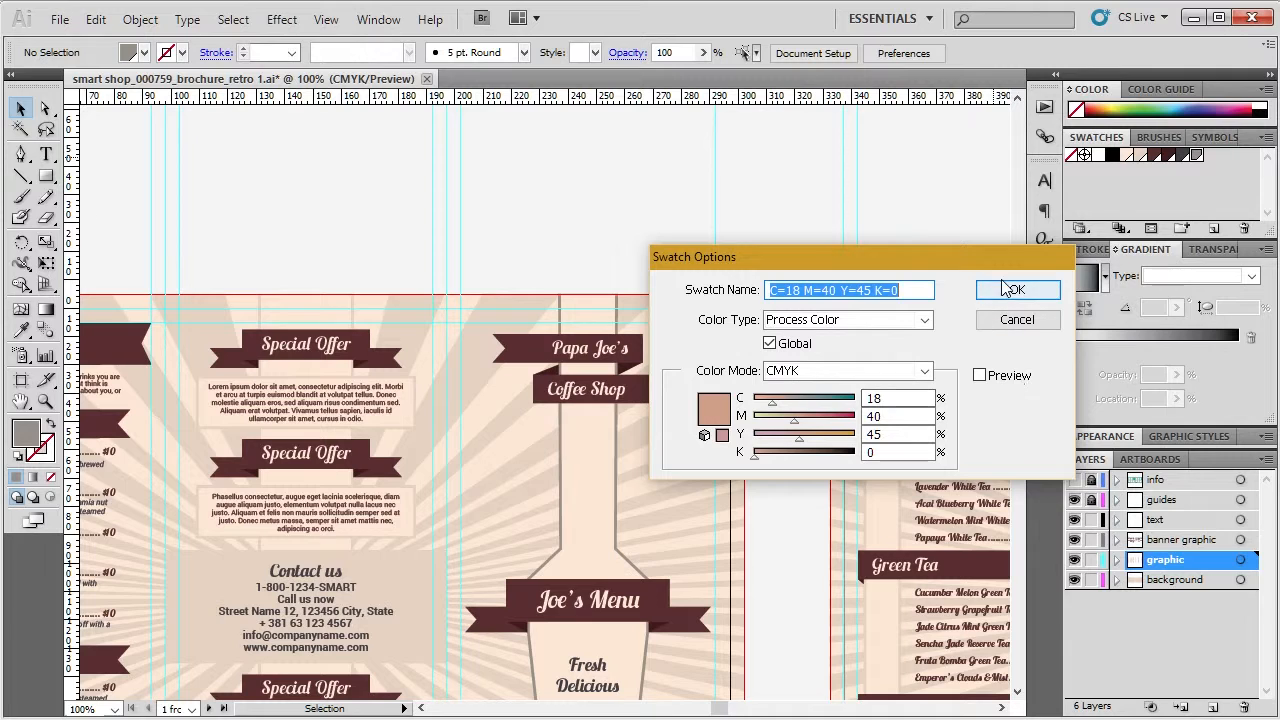
pyautogui.click(1000, 379)
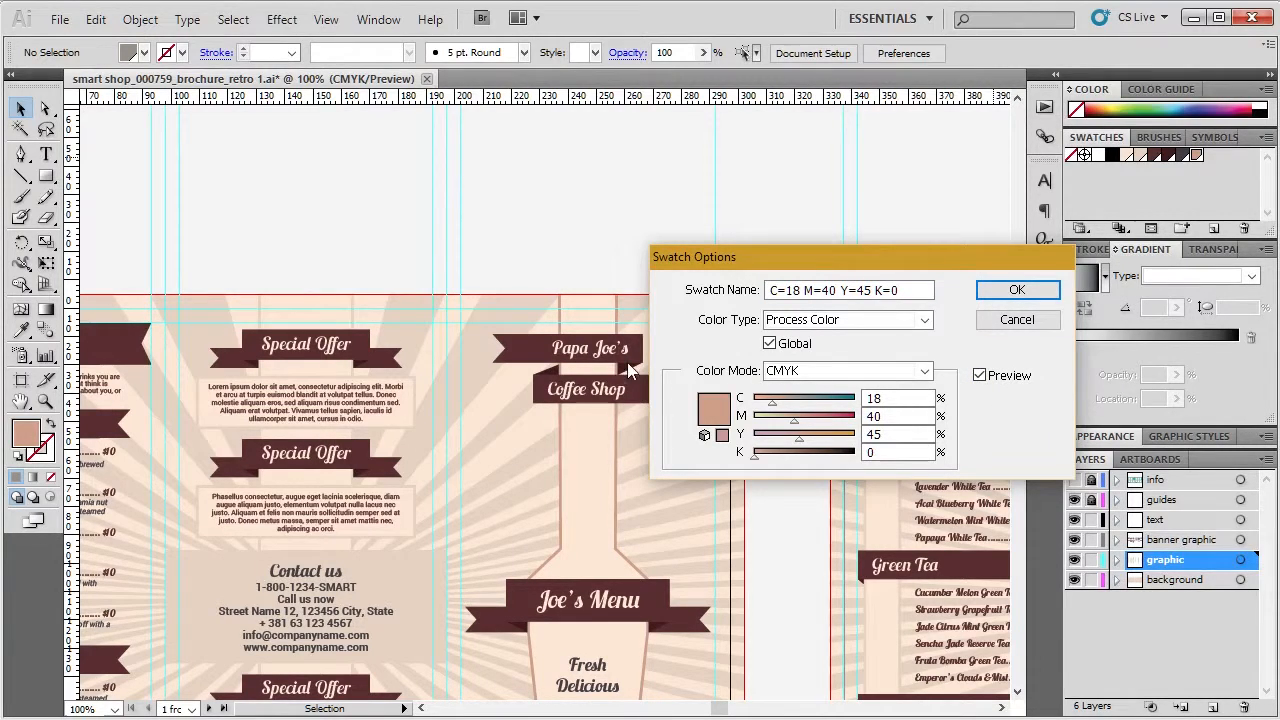
pyautogui.click(1015, 289)
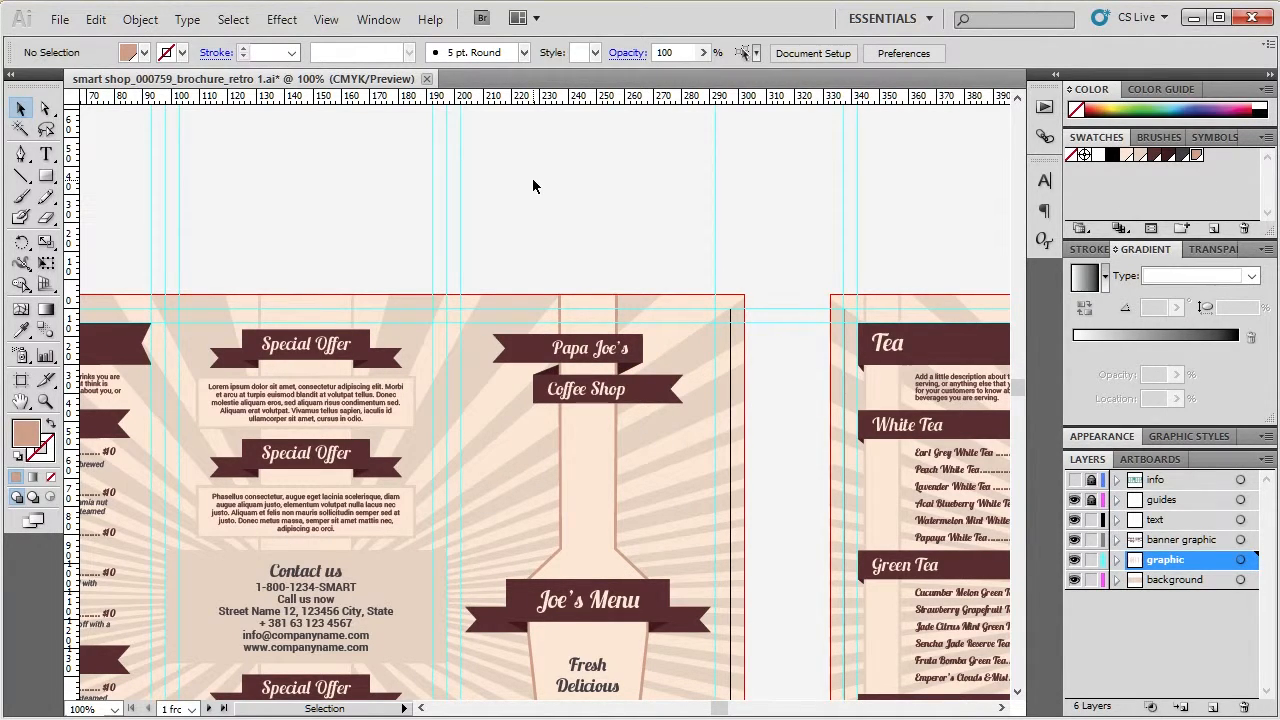
pyautogui.scroll(-3, 543, 167)
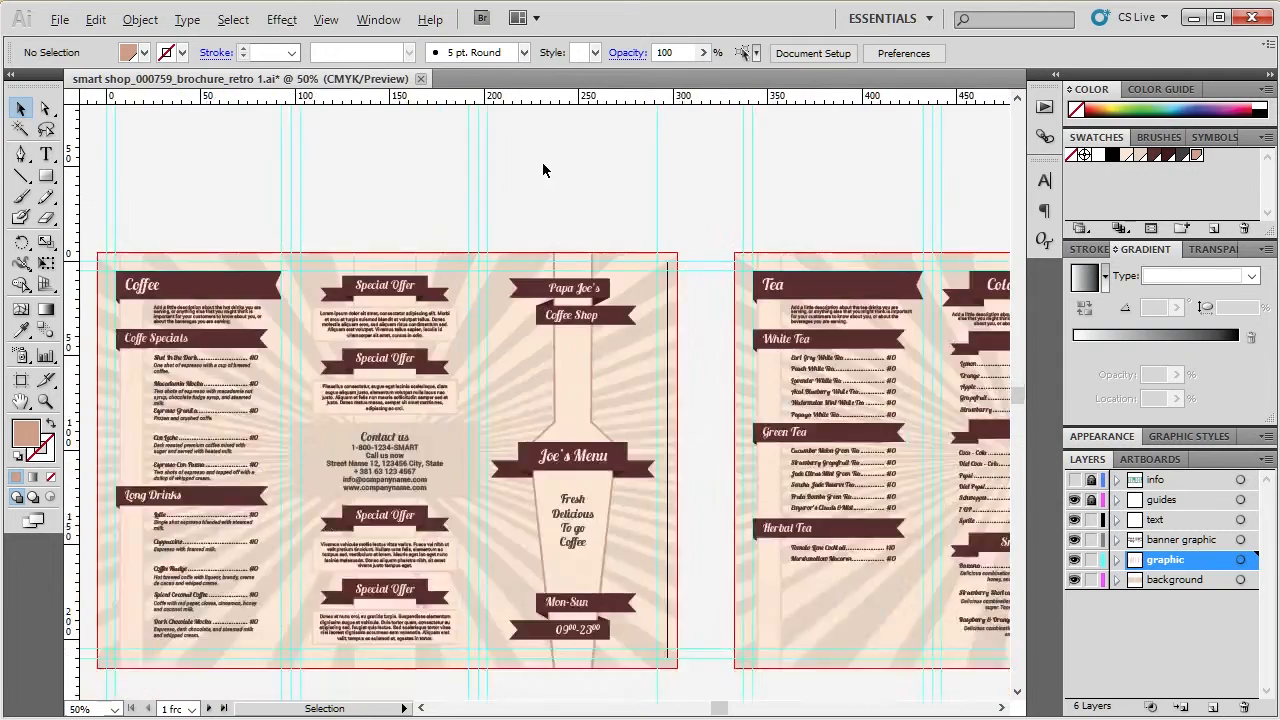
pyautogui.scroll(2, 256, 222)
pyautogui.scroll(1, 325, 226)
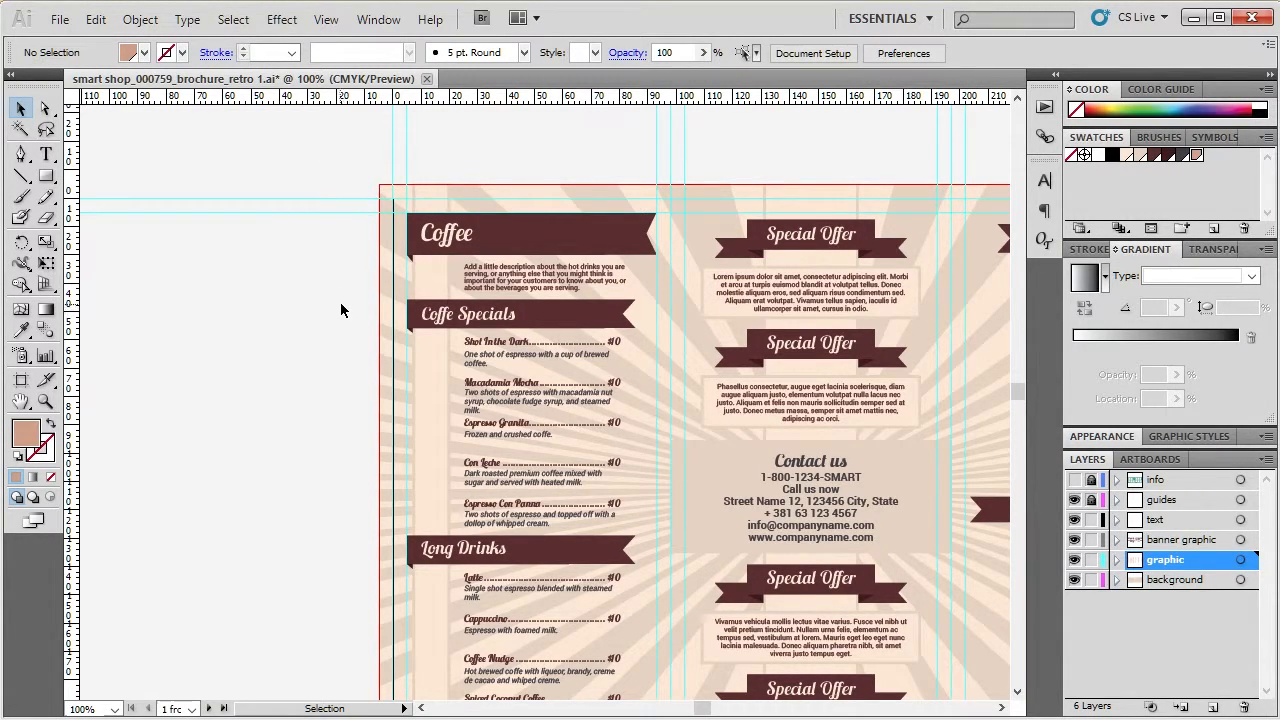
# - Replace the description paragraph under the Coffee heading with the text "Type it here"
pyautogui.click(571, 273)
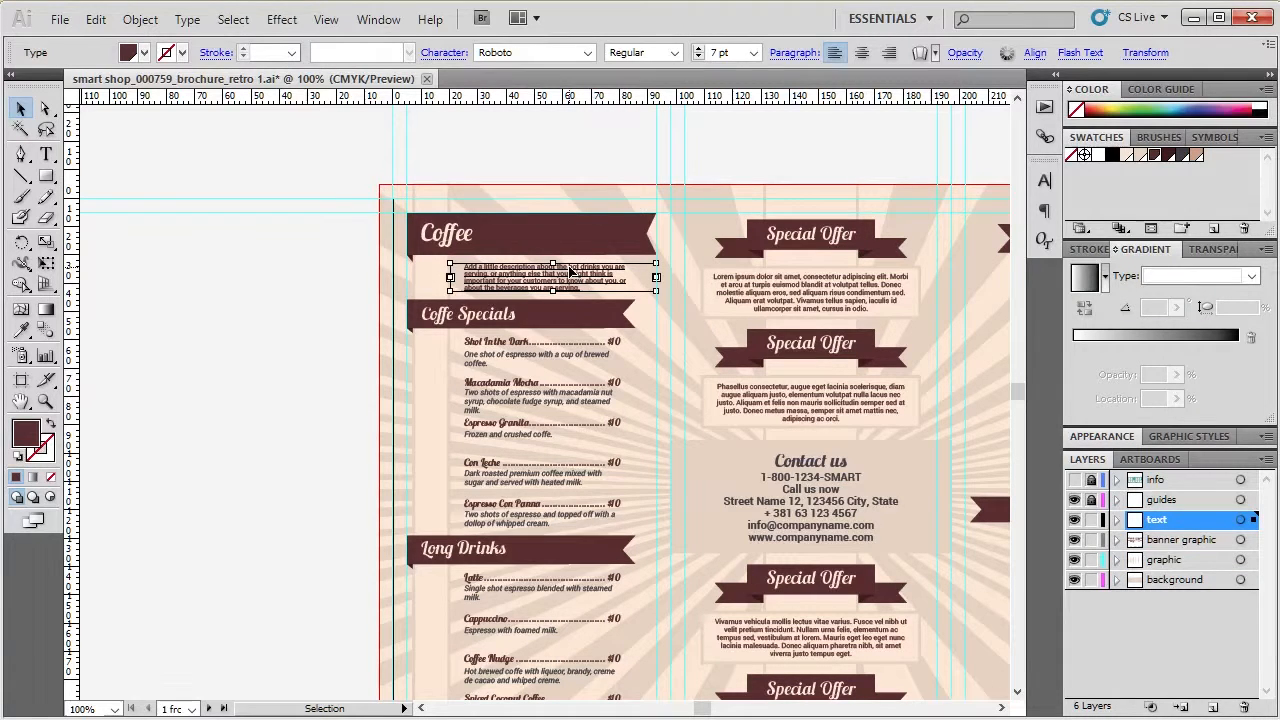
pyautogui.click(171, 286)
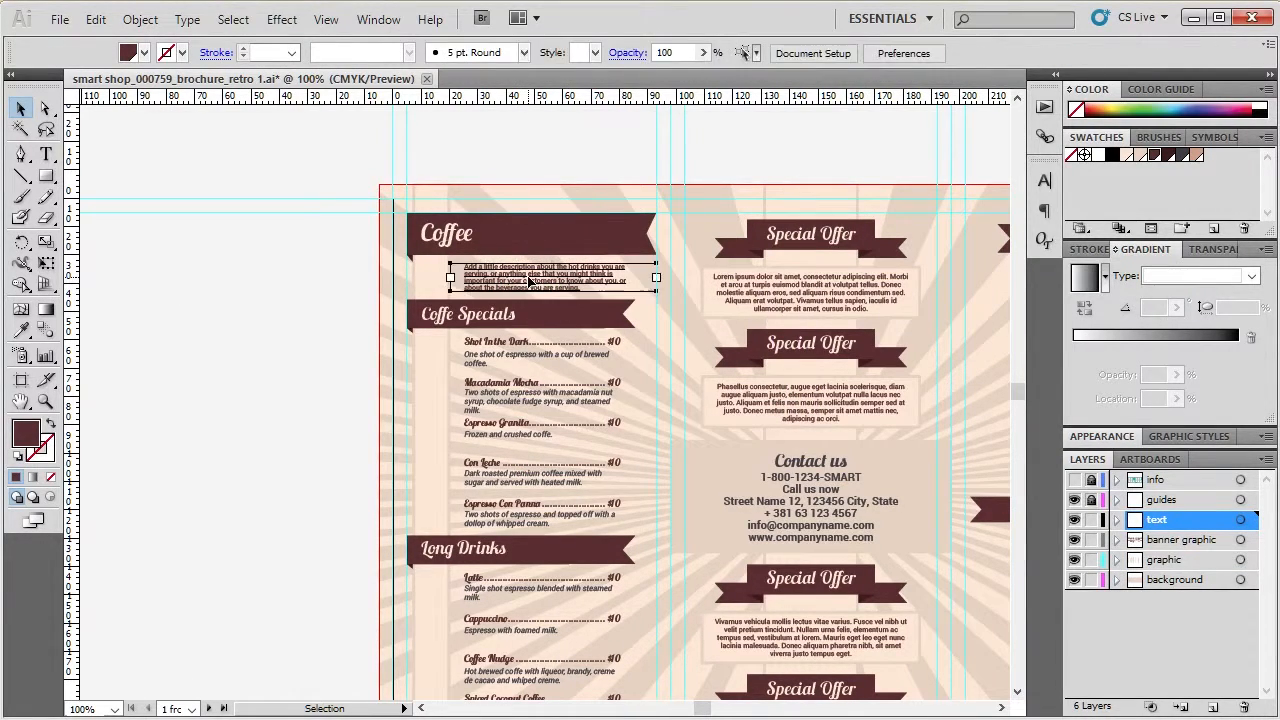
pyautogui.click(524, 270)
pyautogui.click(264, 309)
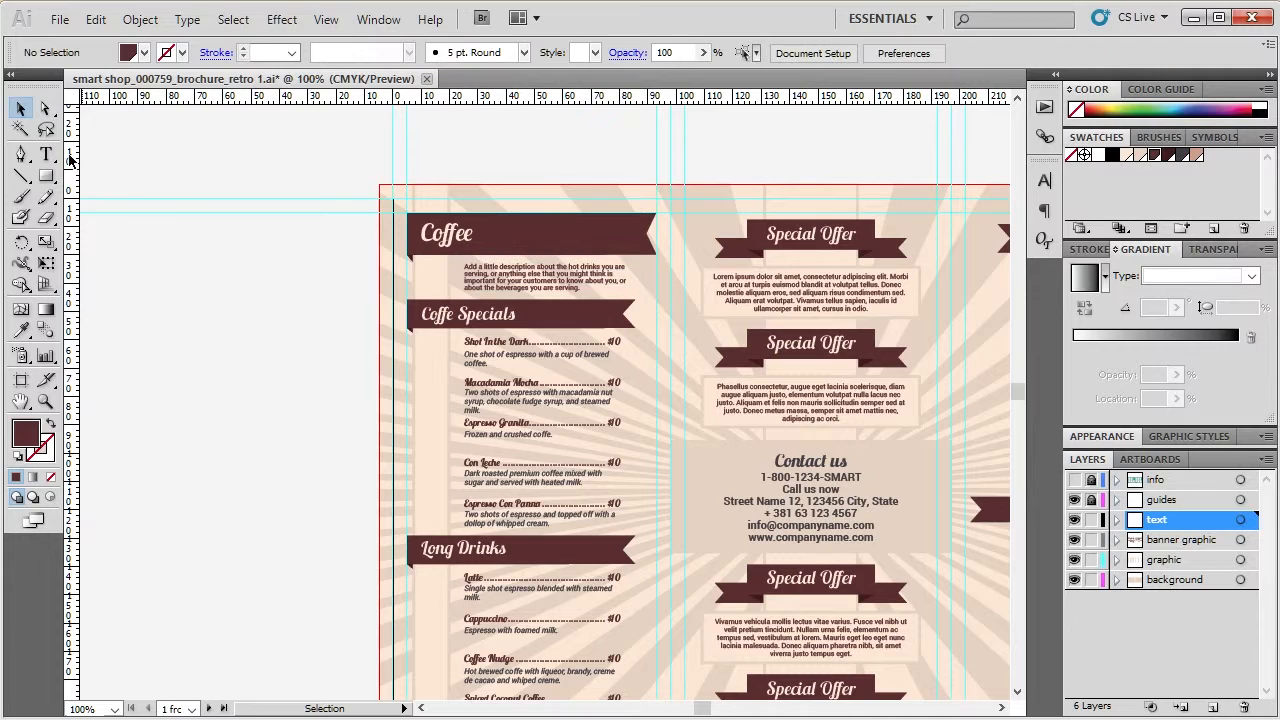
pyautogui.click(47, 155)
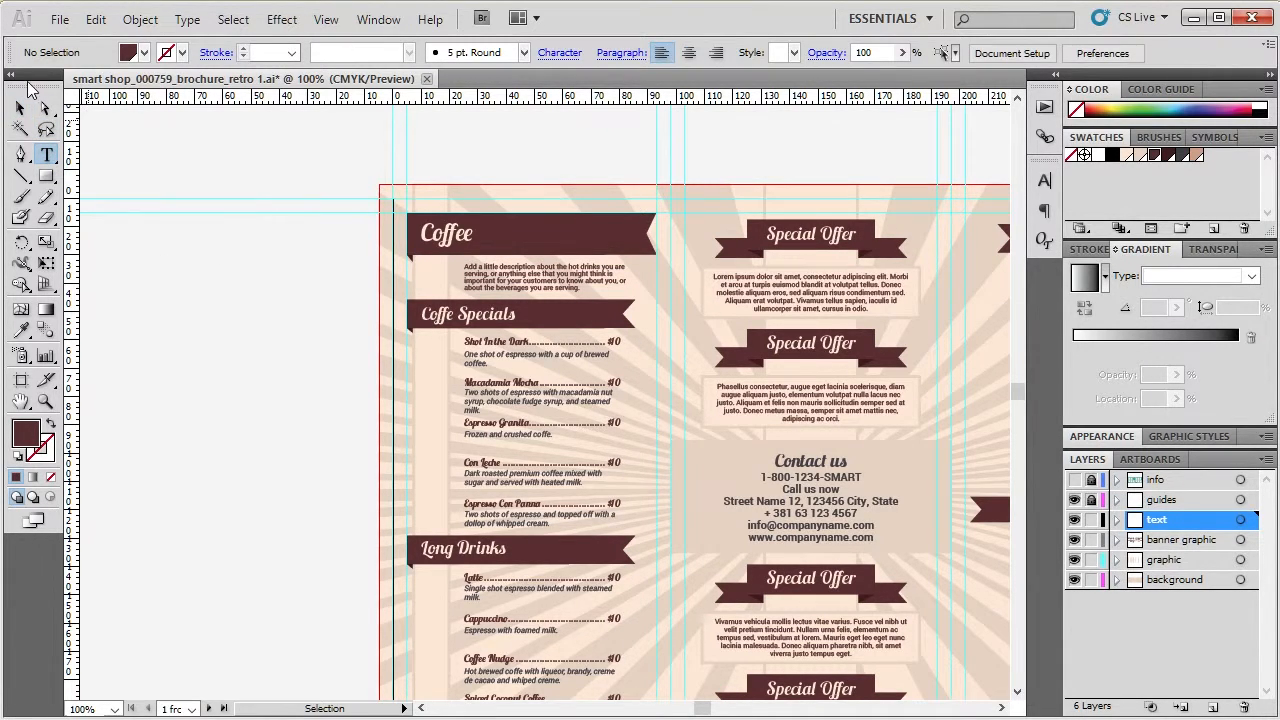
pyautogui.click(49, 158)
pyautogui.scroll(3, 568, 282)
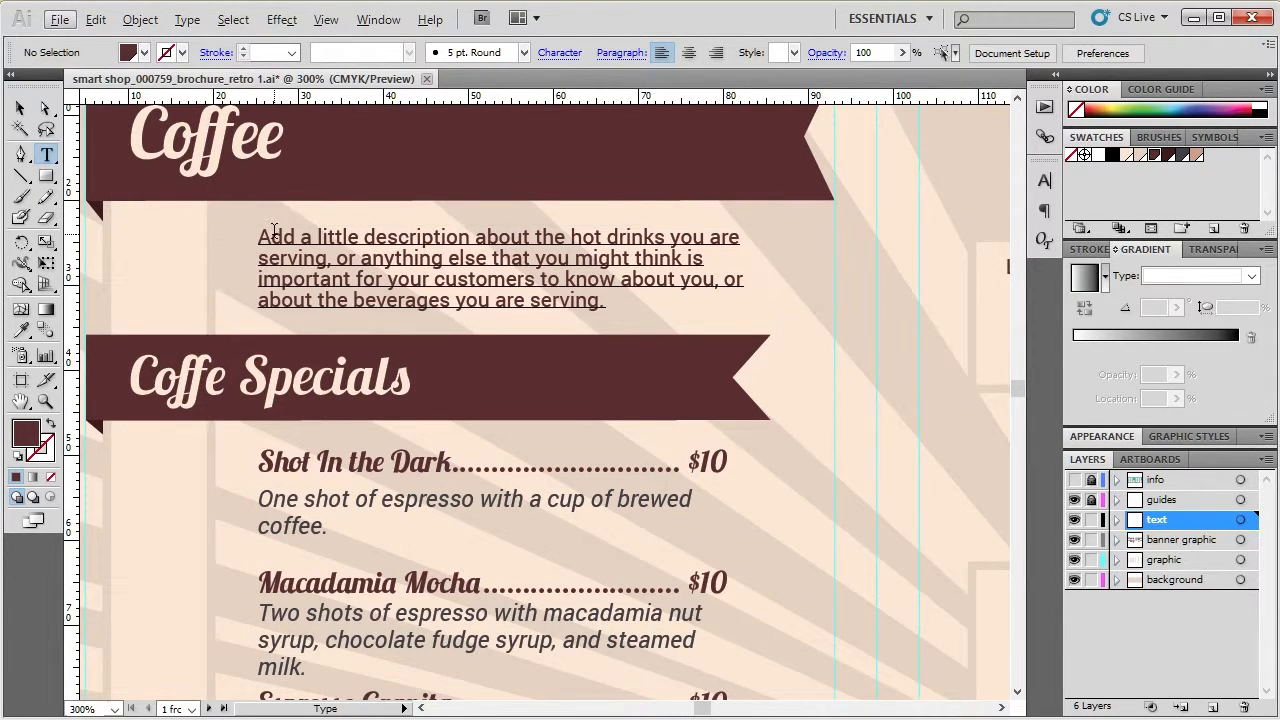
pyautogui.click(220, 240)
pyautogui.moveTo(260, 237); pyautogui.dragTo(604, 301)
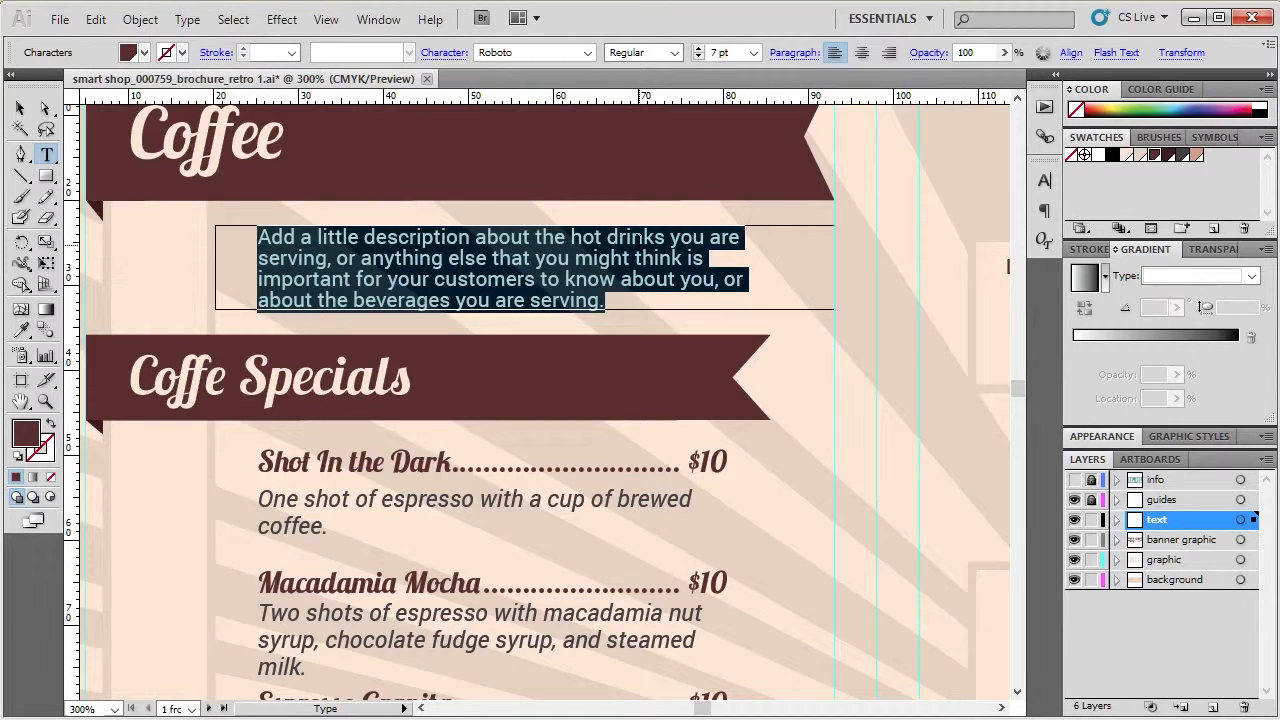
pyautogui.write('T')
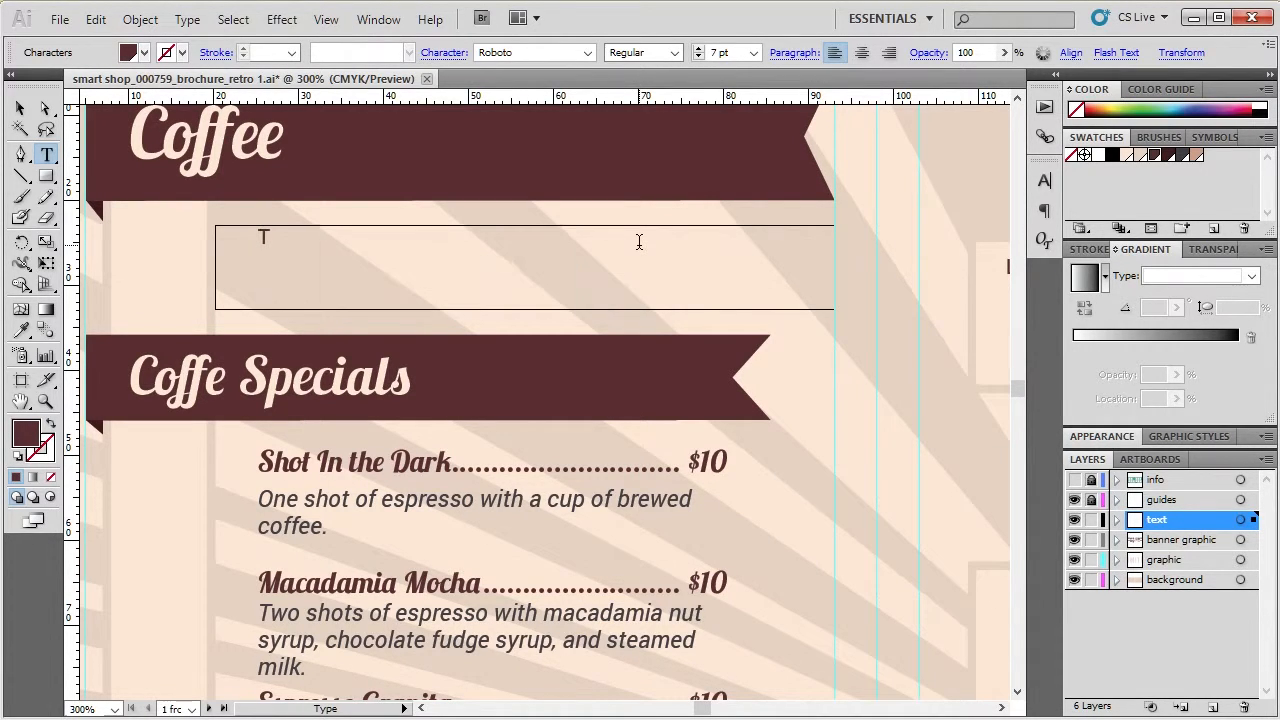
pyautogui.write('ype it')
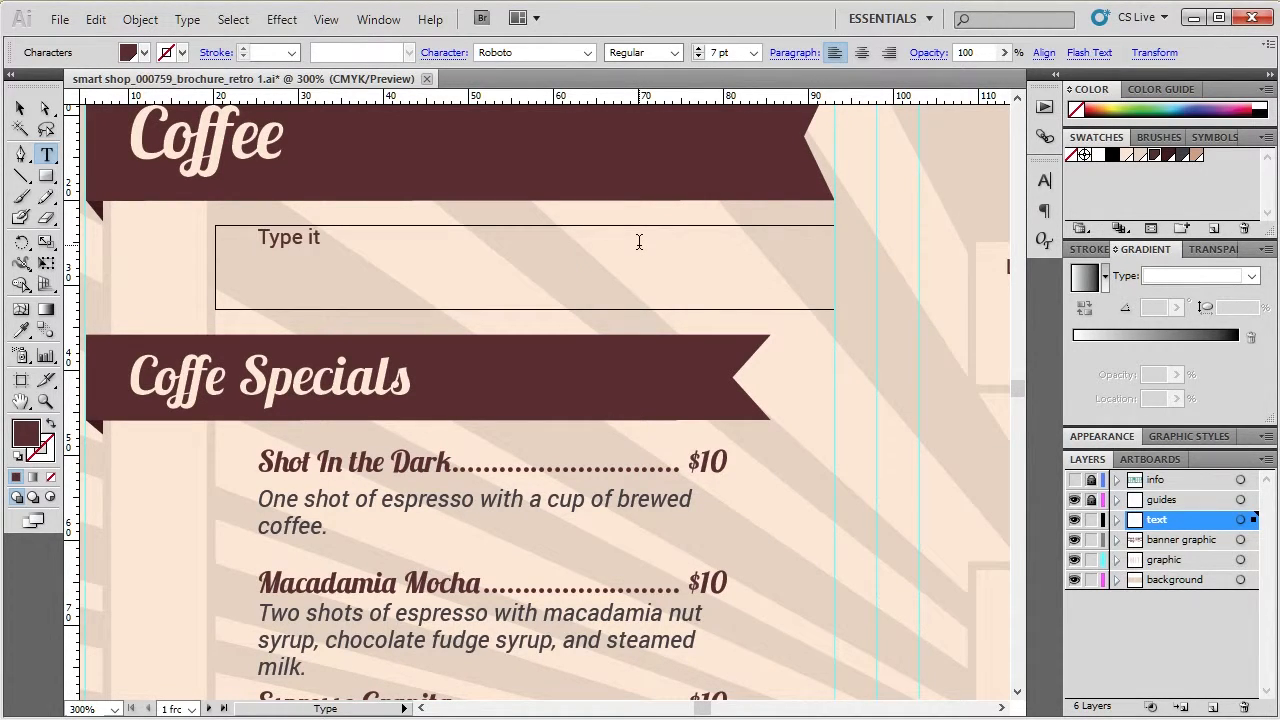
pyautogui.write(' here')
pyautogui.click(20, 108)
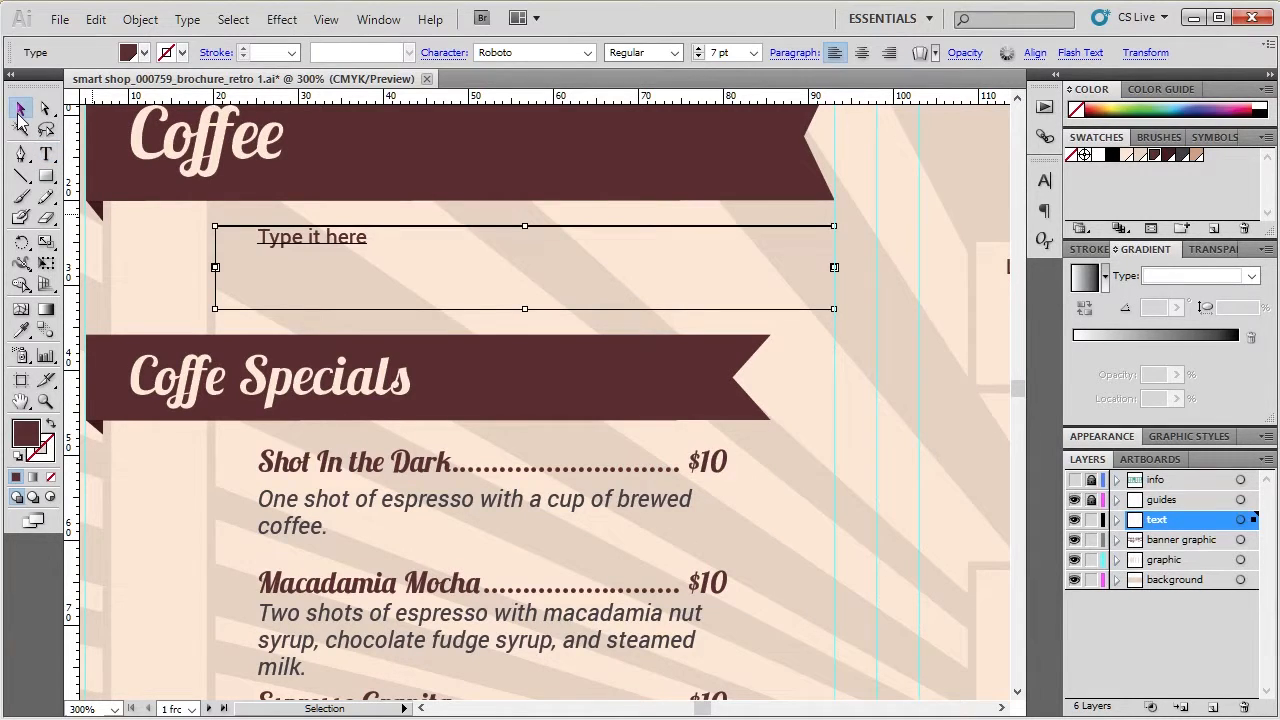
# - Check the edited description and the surrounding text blocks on the brochure's Coffee panel
pyautogui.hotkey('ctrl', '-')
pyautogui.click(113, 296)
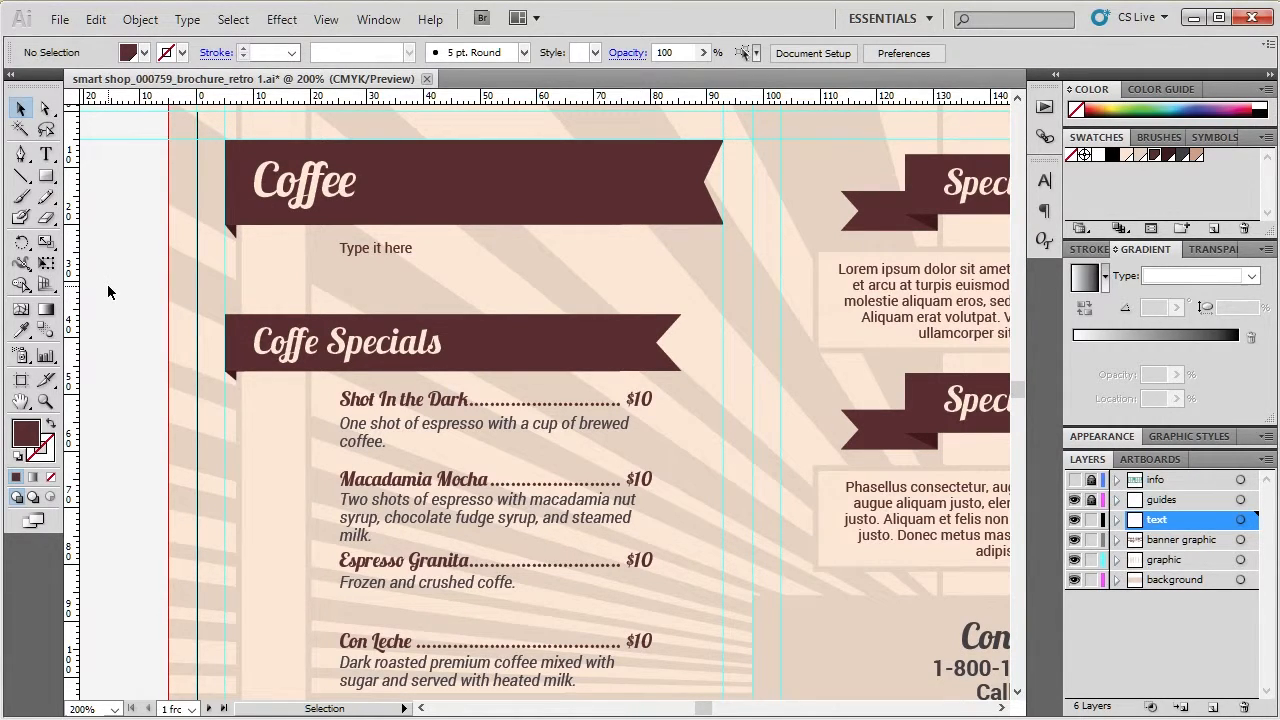
pyautogui.click(367, 254)
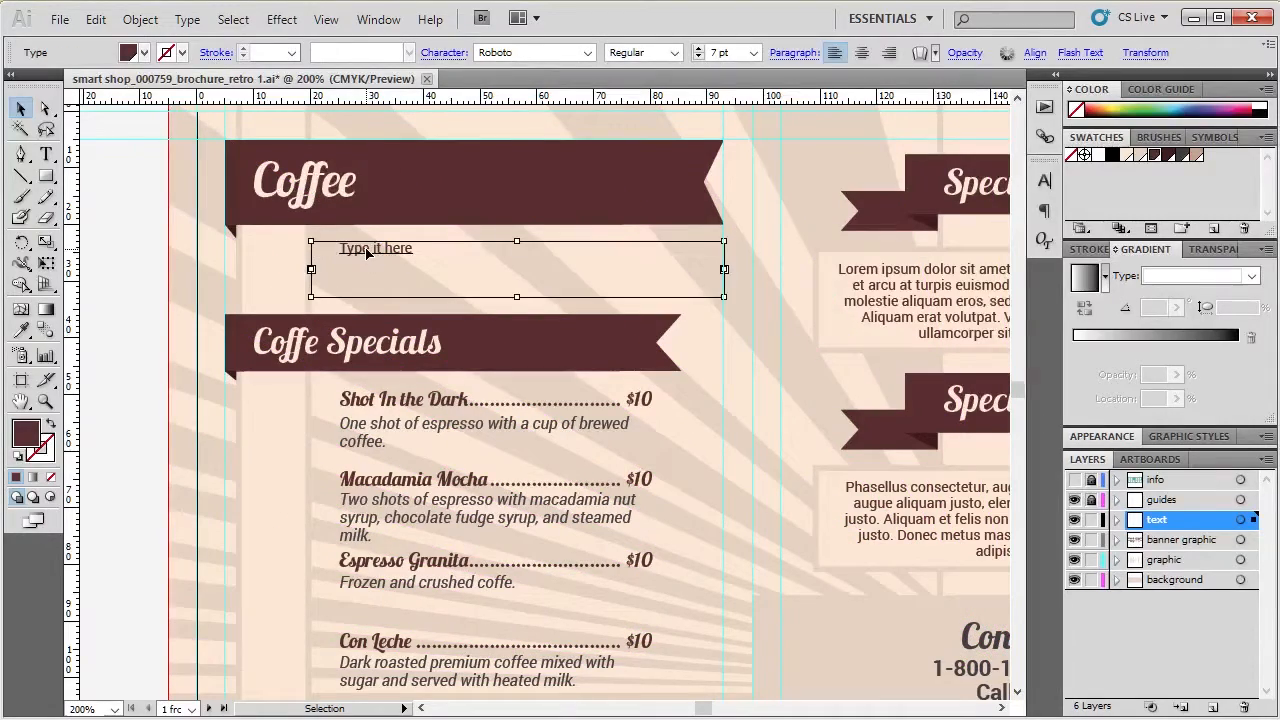
pyautogui.scroll(-2, 480, 236)
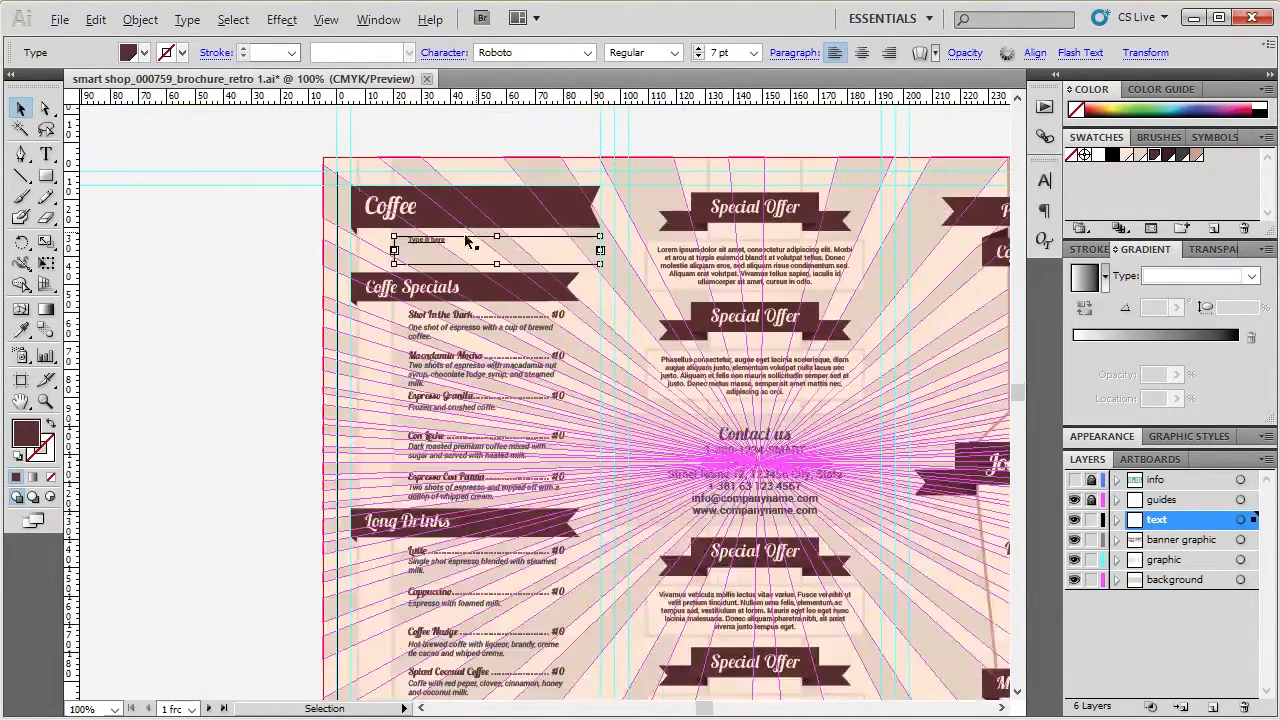
pyautogui.click(190, 270)
pyautogui.scroll(-3, 190, 270)
pyautogui.scroll(2, 190, 270)
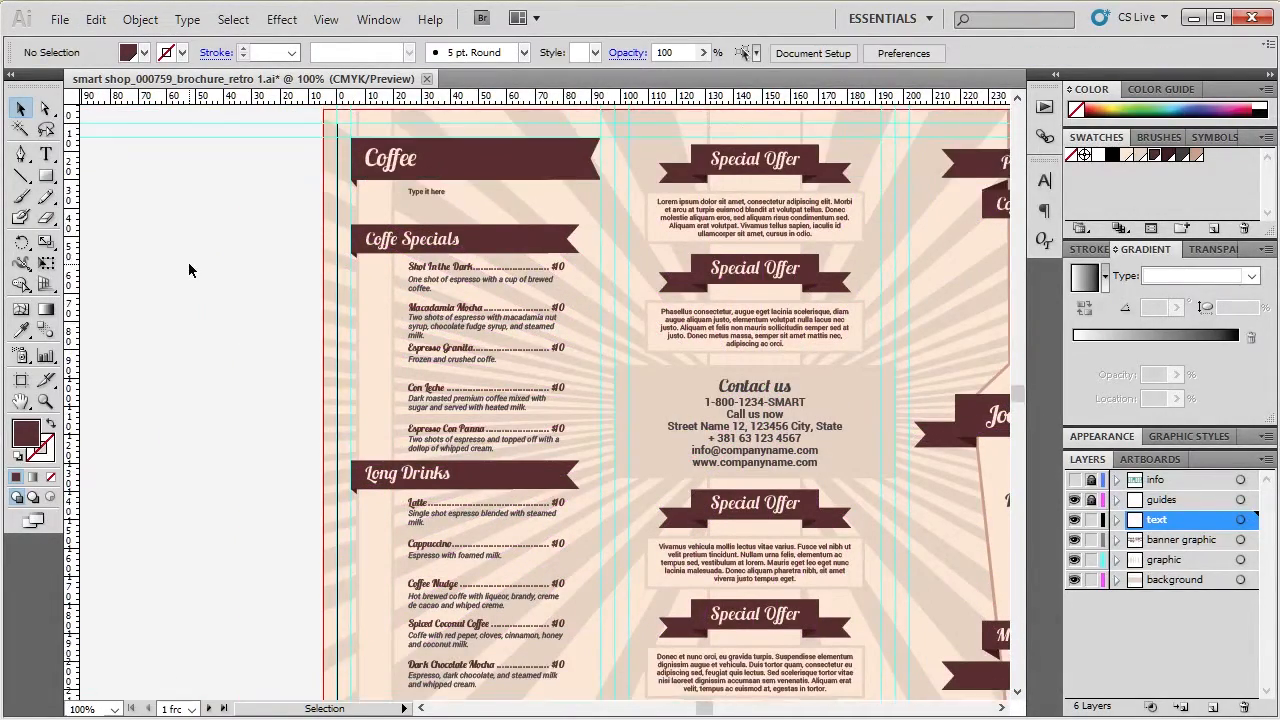
pyautogui.scroll(-1, 190, 270)
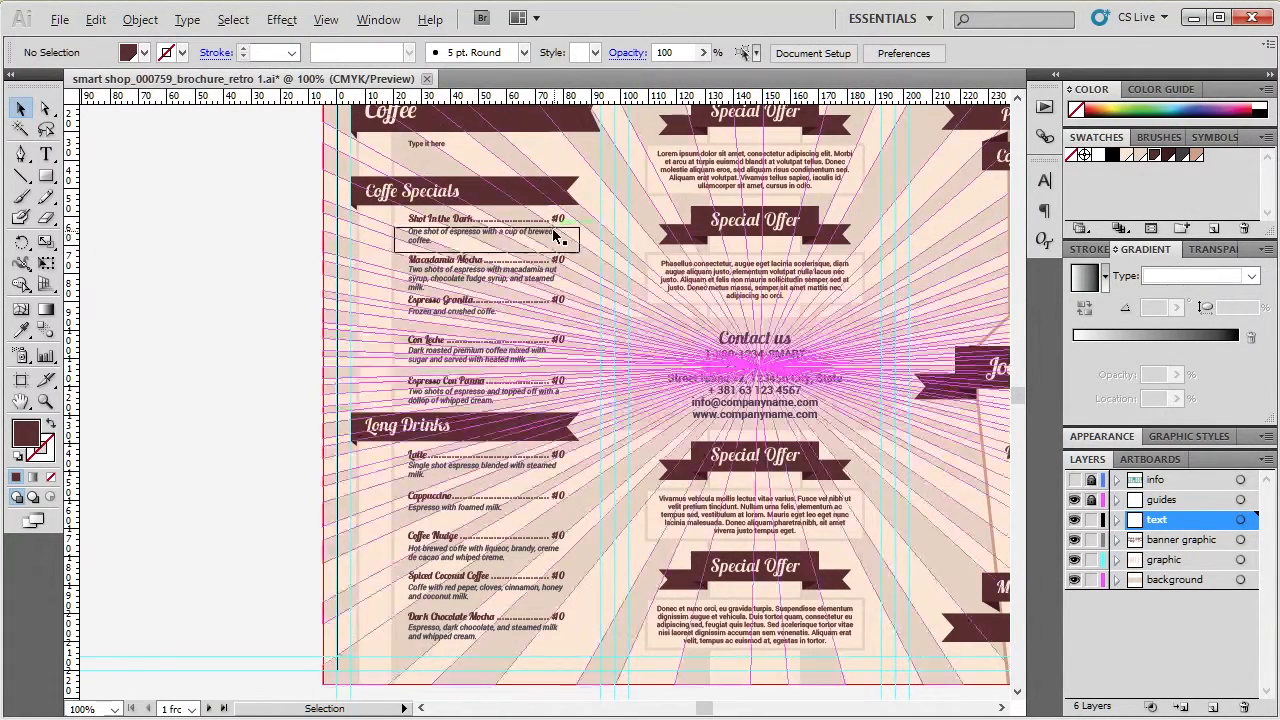
pyautogui.scroll(2, 545, 225)
# - Replace the first Coffe Specials item name, "Shot In the Dark", with "Type the text"
pyautogui.click(362, 213)
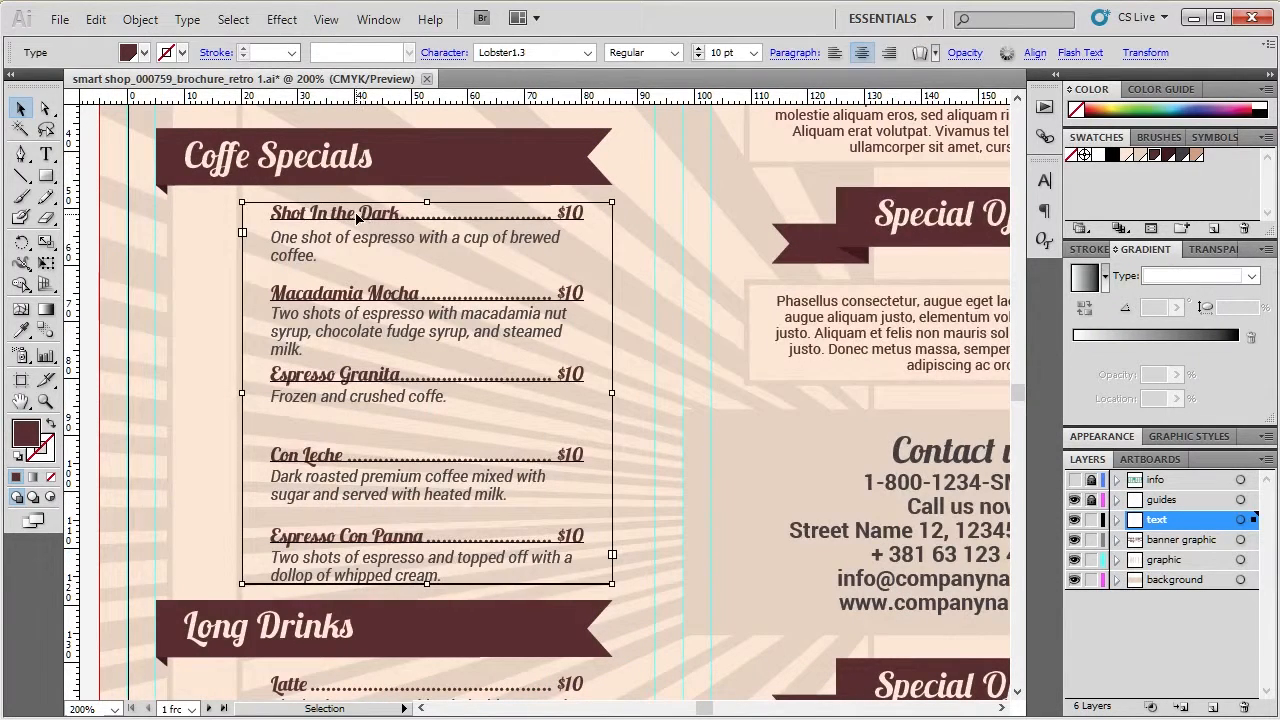
pyautogui.press('t')
pyautogui.moveTo(258, 207); pyautogui.dragTo(606, 220)
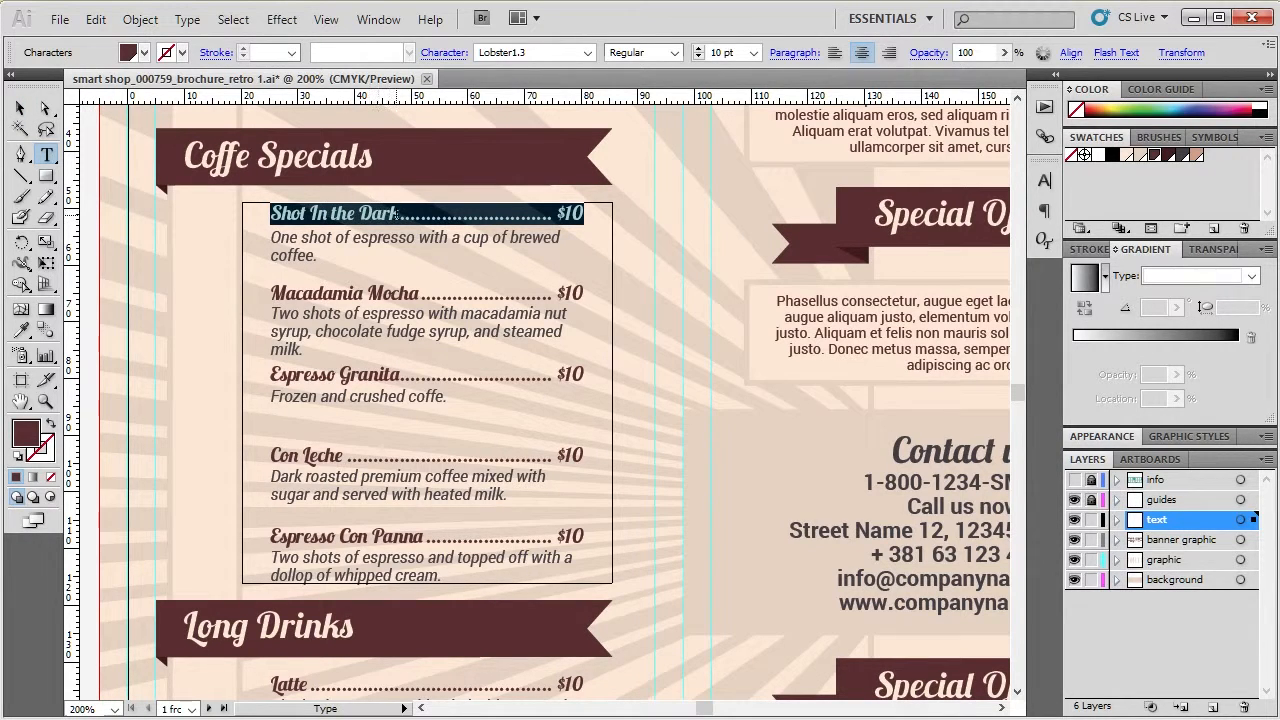
pyautogui.moveTo(399, 213); pyautogui.dragTo(269, 213)
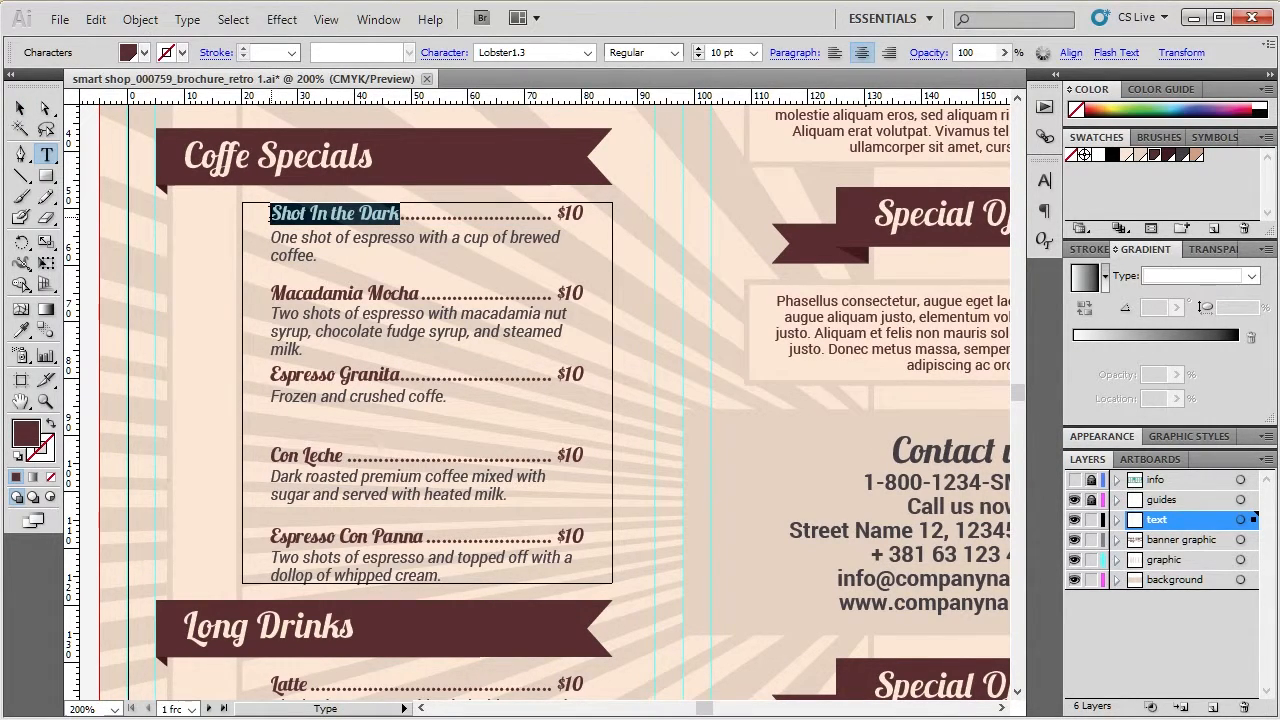
pyautogui.write('Tu')
pyautogui.press('BackSpace')
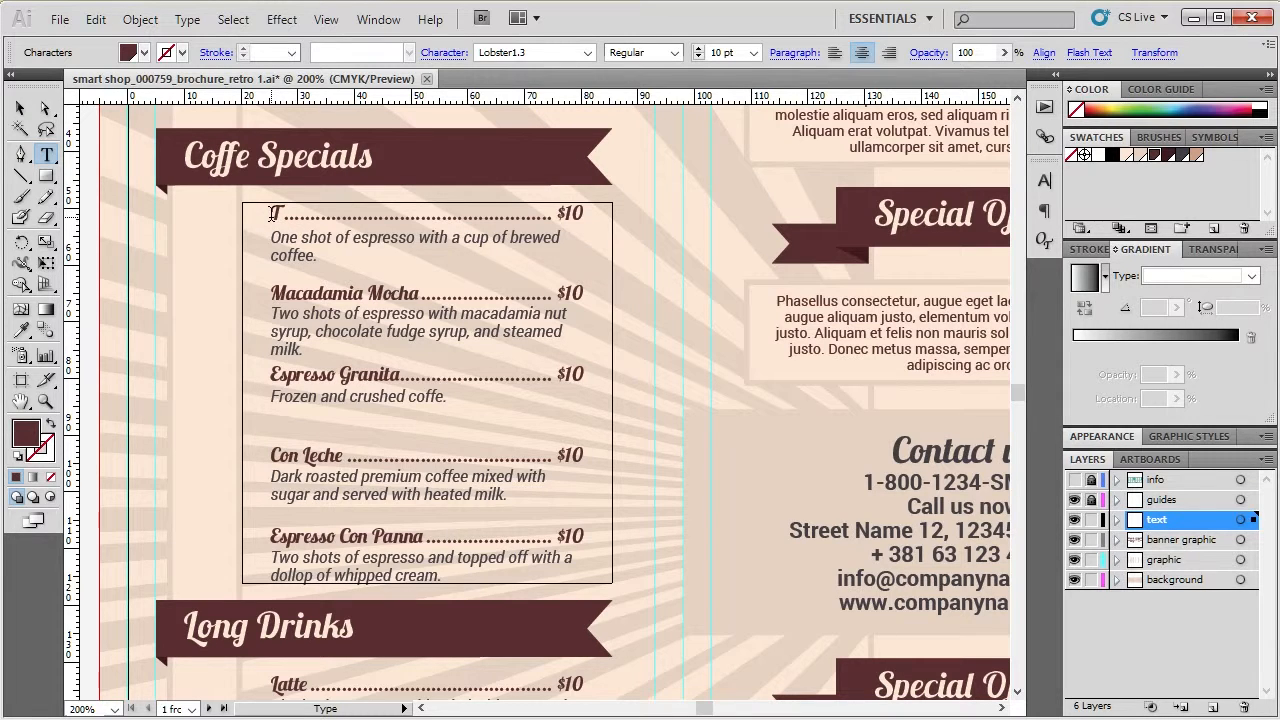
pyautogui.write('ype the text')
# - Retype the dotted leader after "Type the text" so that the price lines up with the other items
pyautogui.hotkey('shift', 'Right')
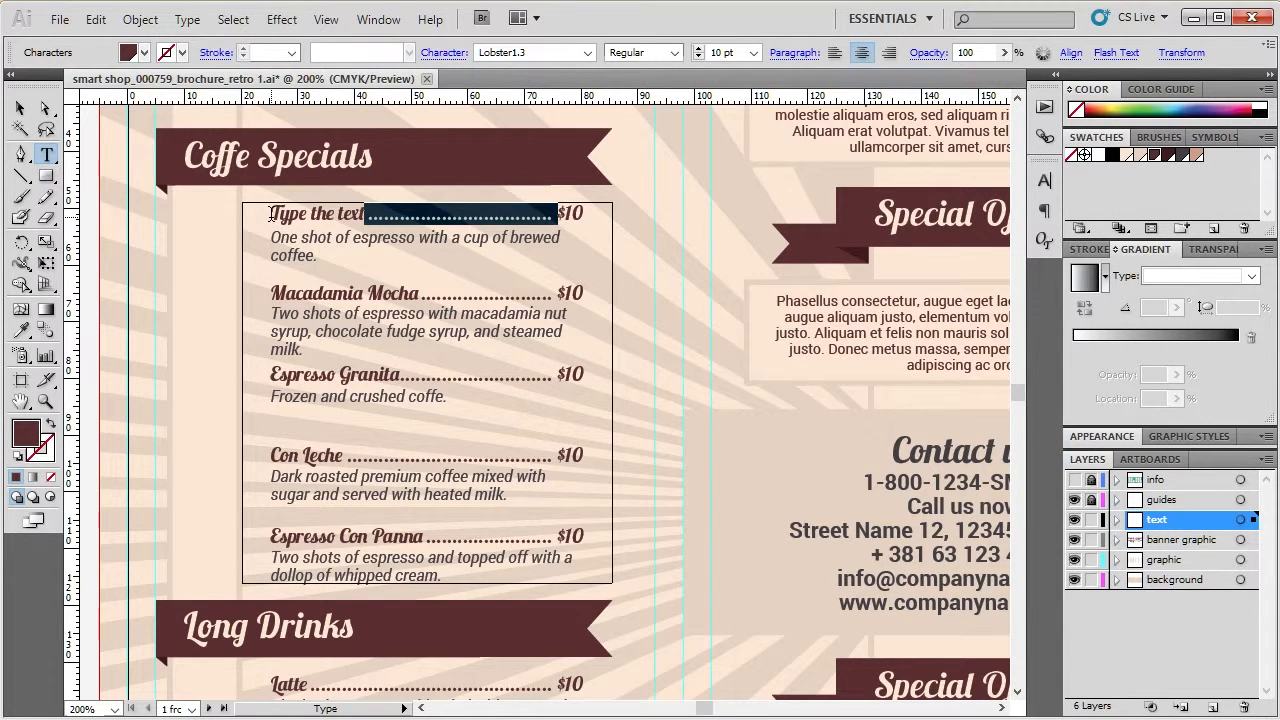
pyautogui.write('.................................')
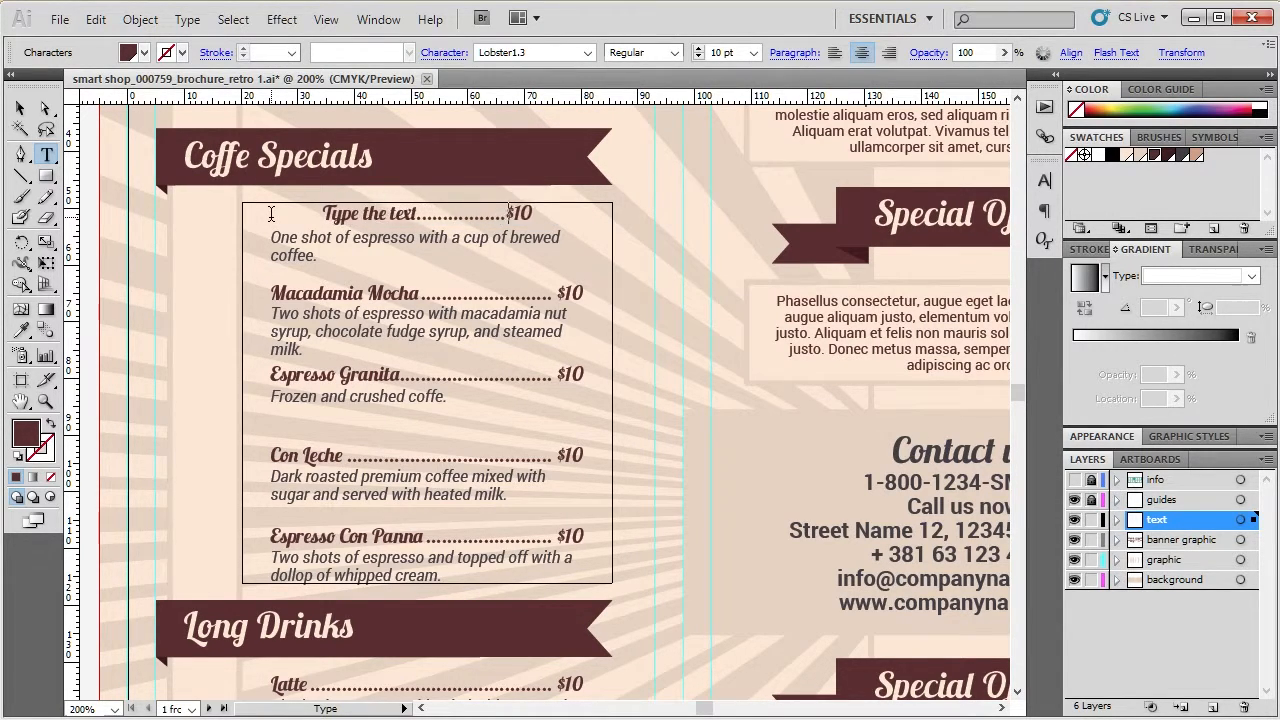
pyautogui.write('........')
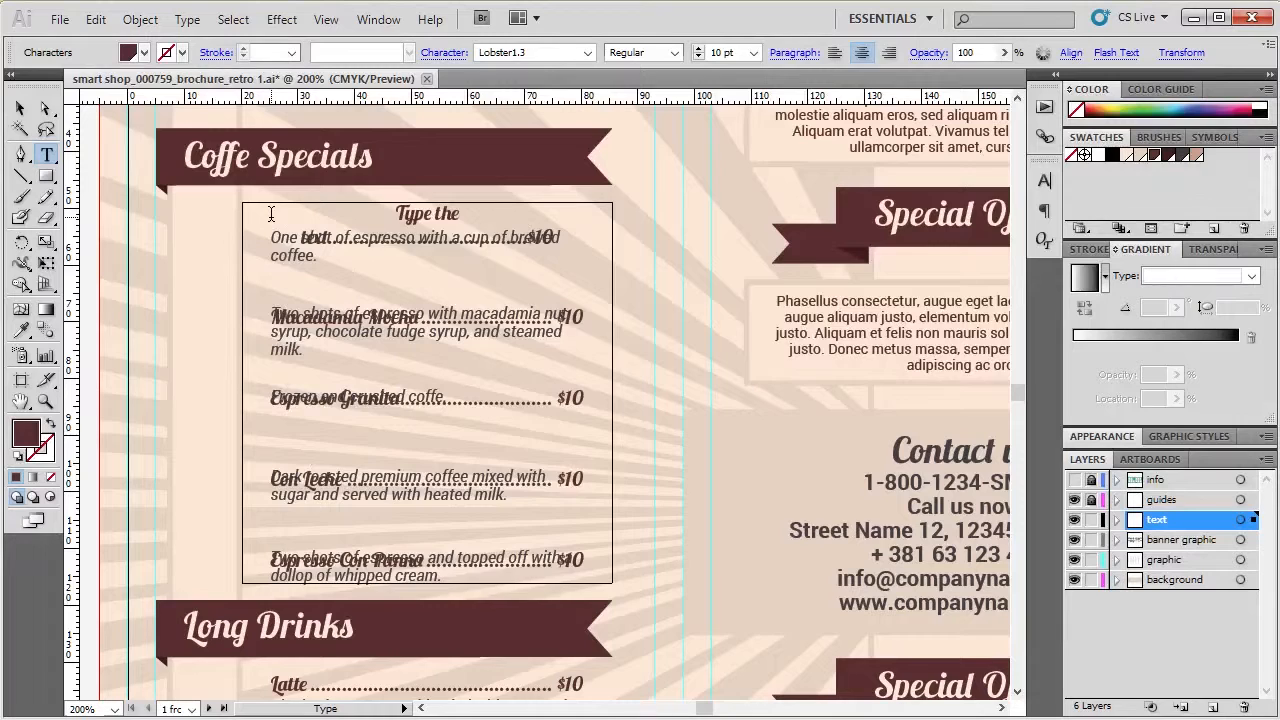
pyautogui.press('BackSpace')
pyautogui.press('BackSpace')
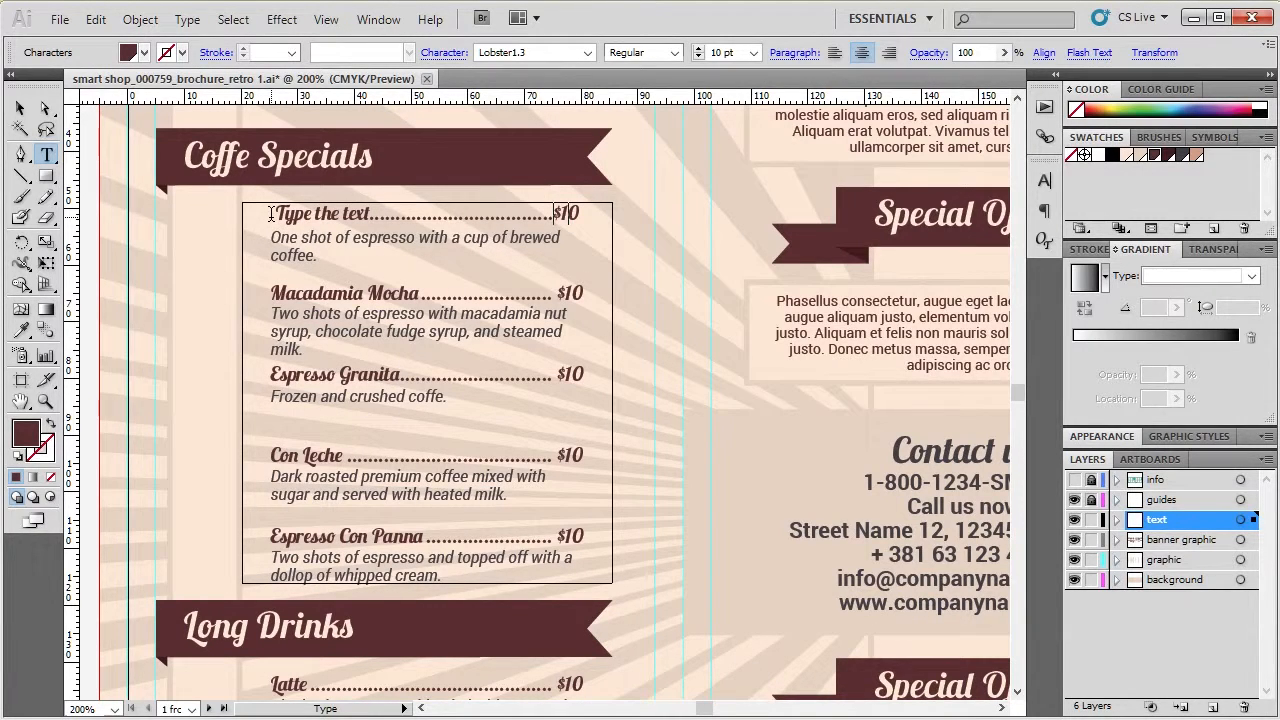
# - Change the price of the "Type the text" item to $11 and add a line break after it
pyautogui.hotkey('shift', 'End')
pyautogui.write('11')
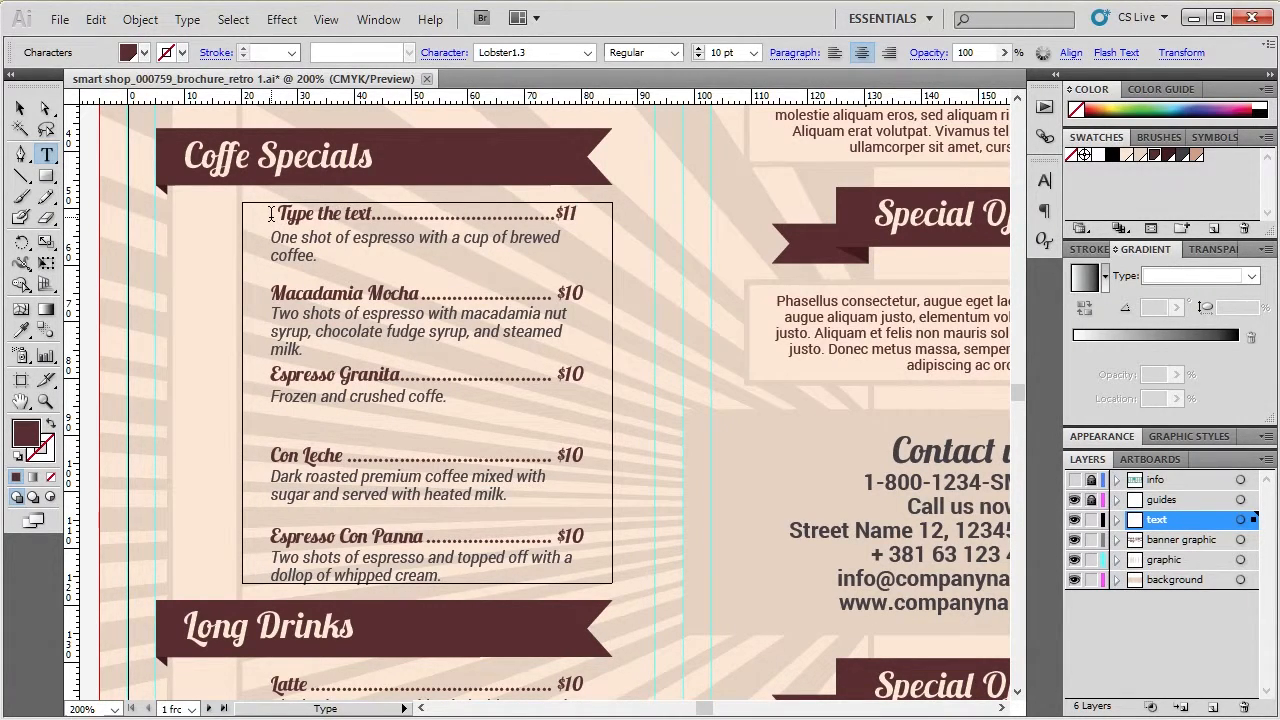
pyautogui.press('Return')
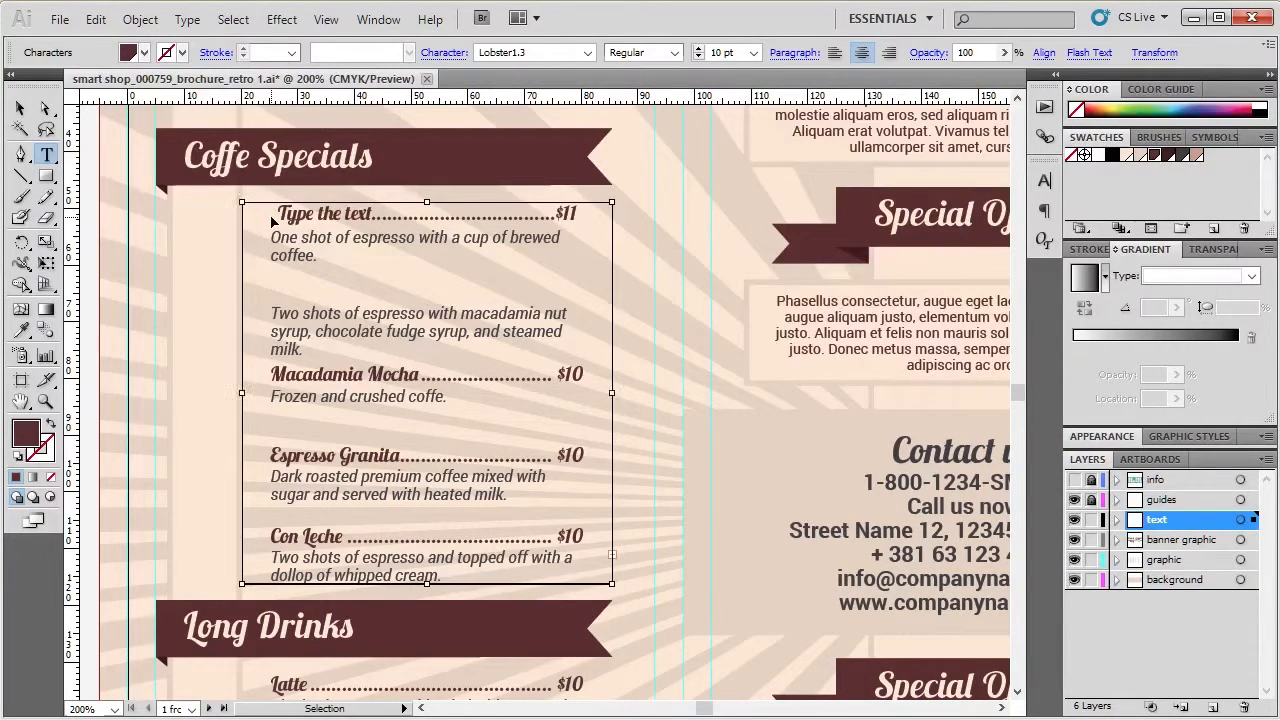
# - Undo the edits to the first Coffe Specials item back to "Shot In the Dark" at $10, and leave text editing
pyautogui.hotkey('ctrl', 'z')
pyautogui.hotkey('ctrl', 'z')
pyautogui.press('Escape')
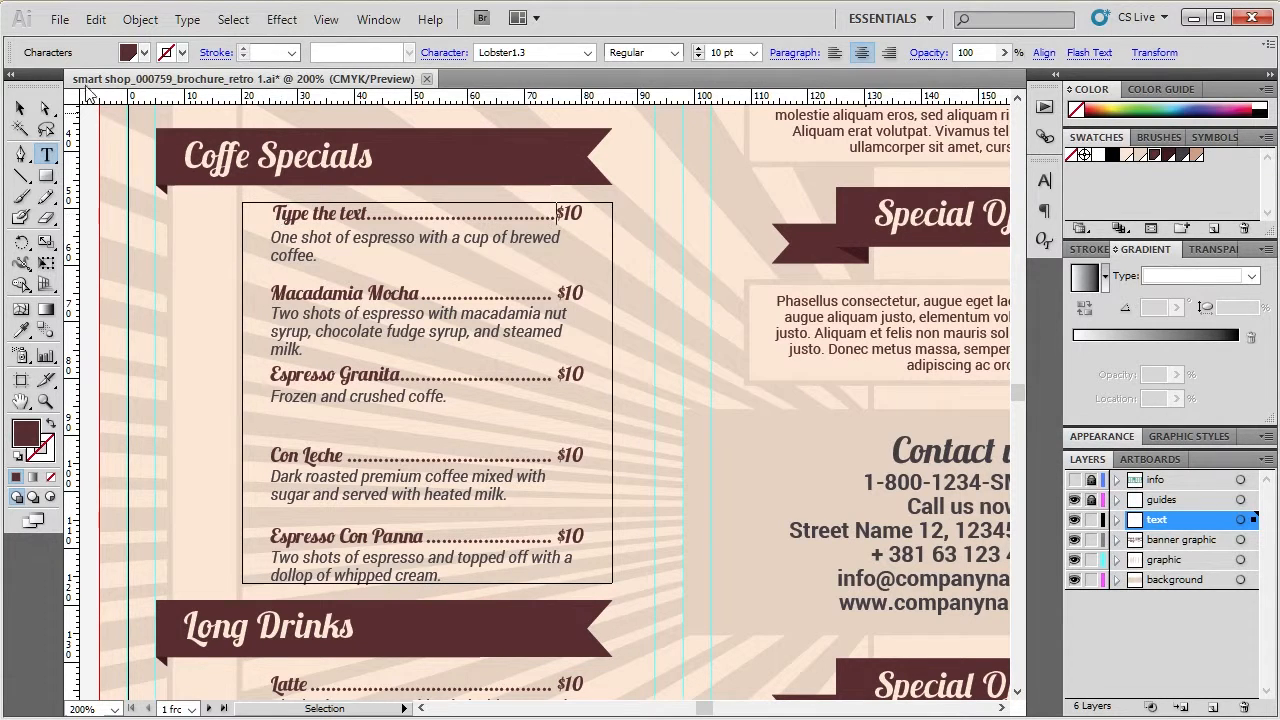
pyautogui.click(96, 19)
pyautogui.click(117, 45)
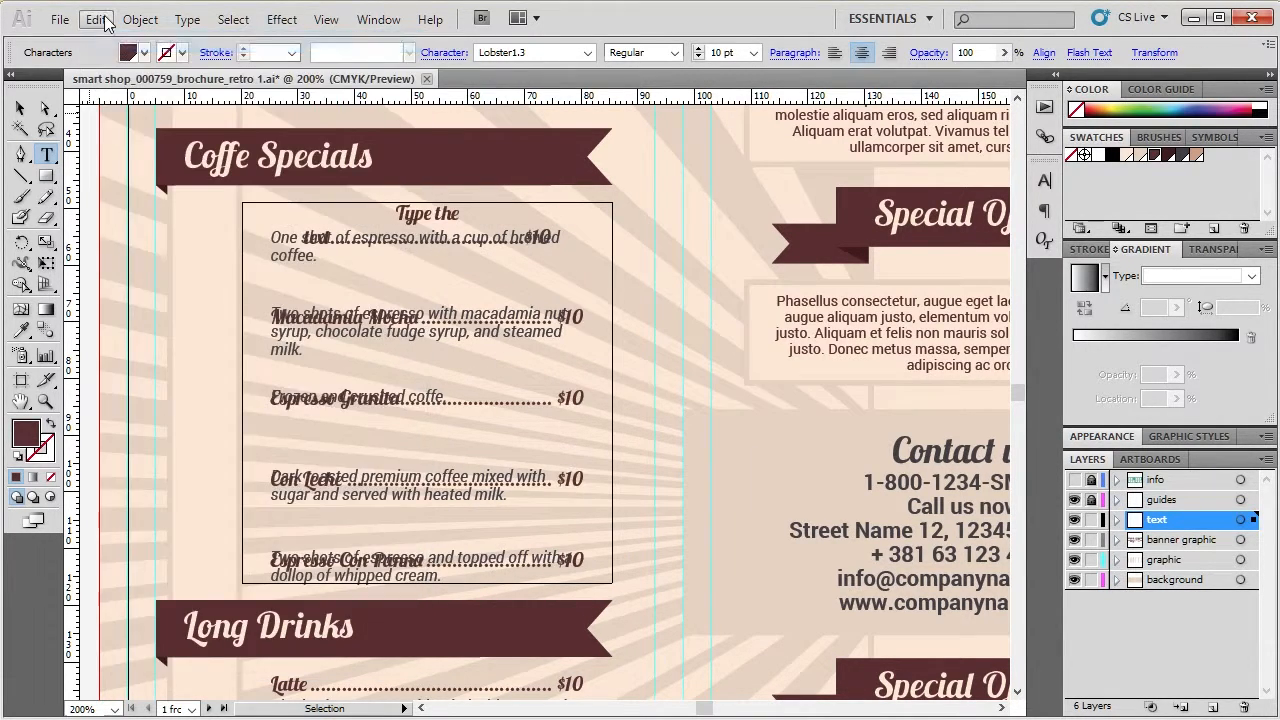
pyautogui.click(96, 19)
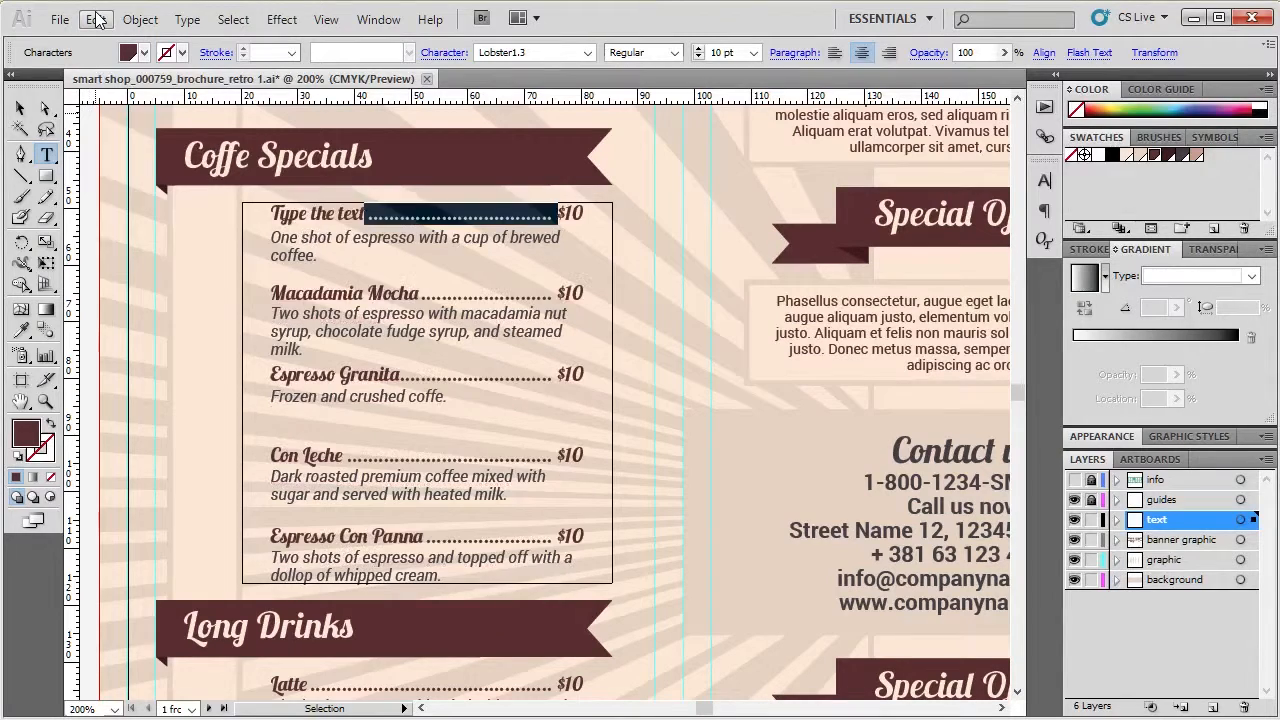
pyautogui.write('Sh')
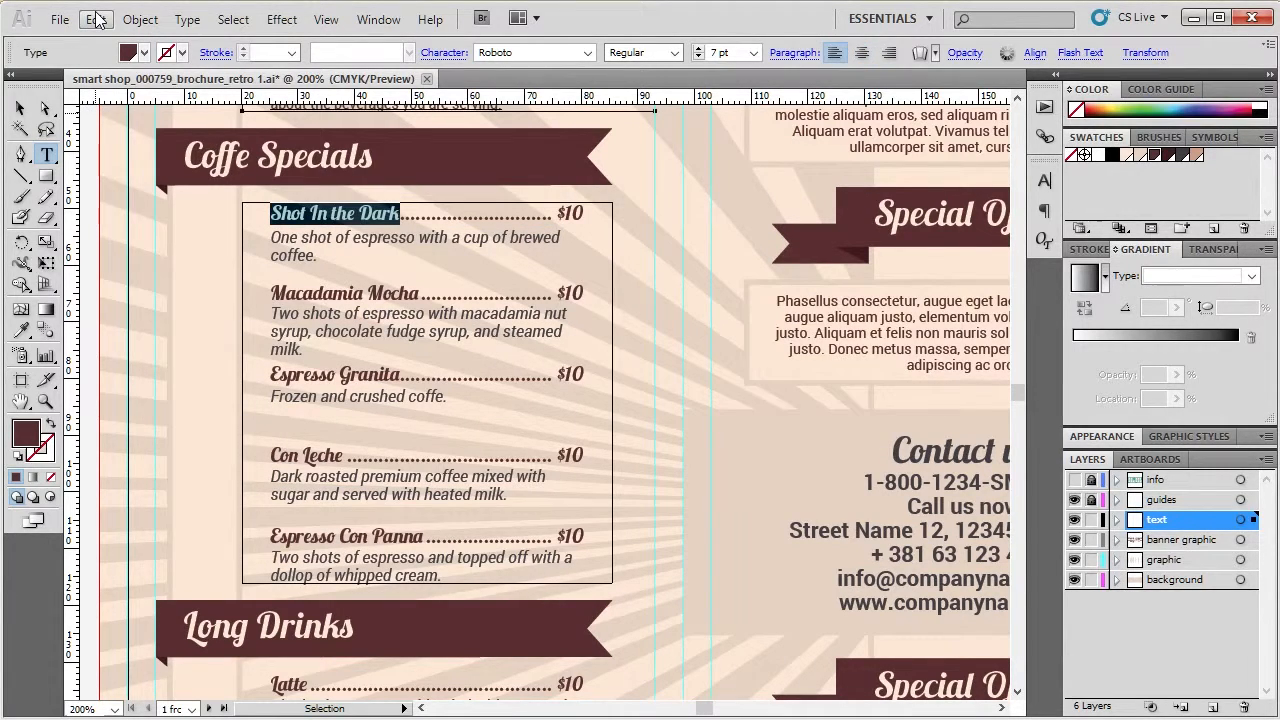
pyautogui.click(20, 107)
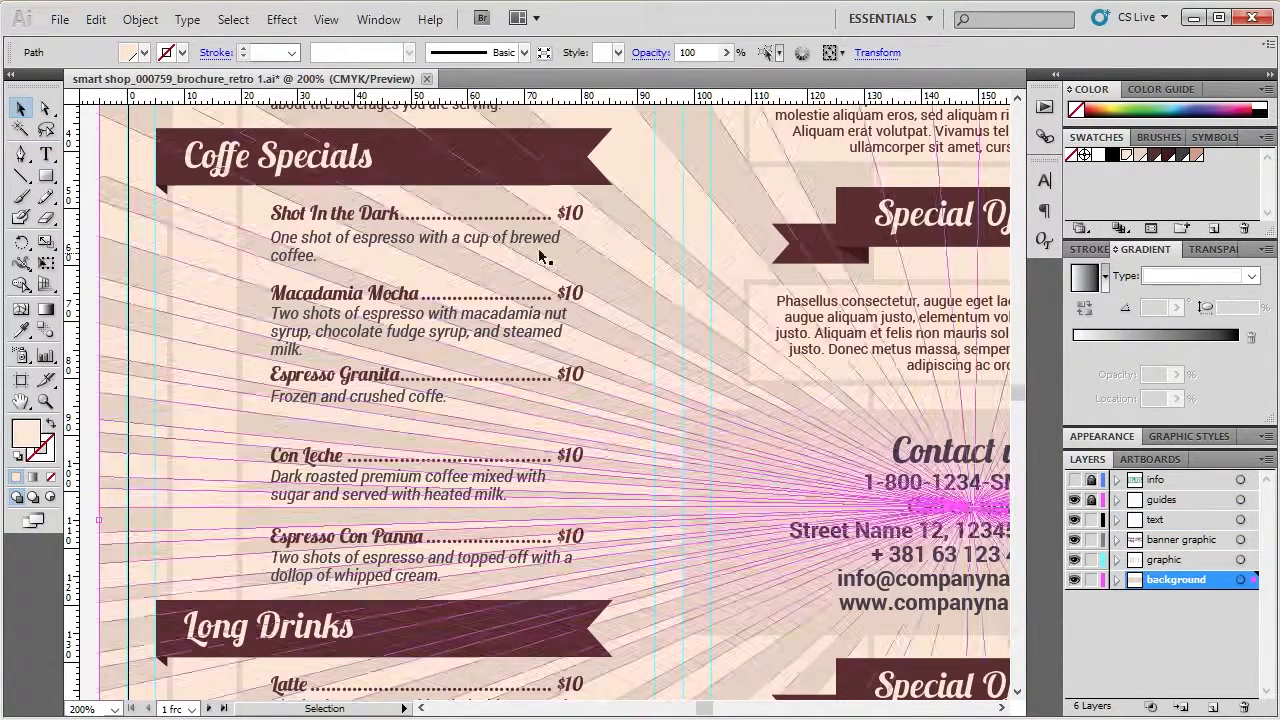
pyautogui.click(528, 216)
pyautogui.scroll(-1, 640, 287)
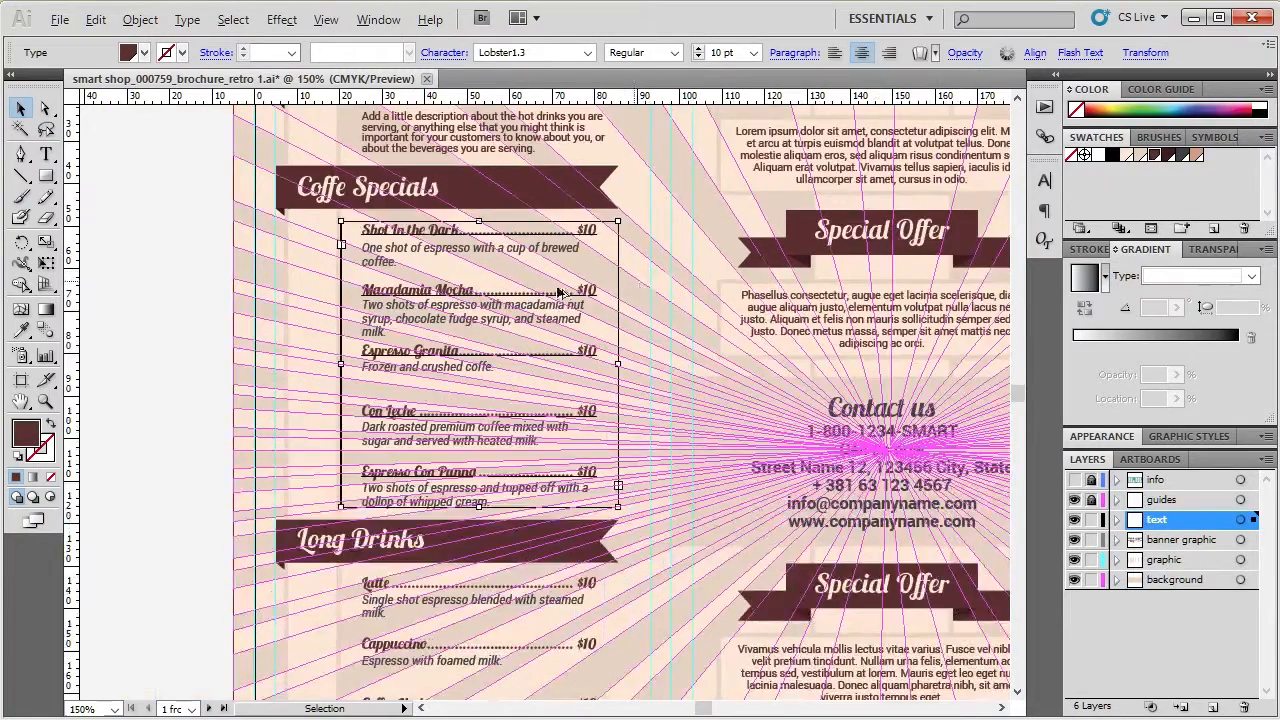
pyautogui.click(192, 242)
# - Show the character and paragraph styles and dock them beneath the other collapsed type palettes
pyautogui.click(1044, 212)
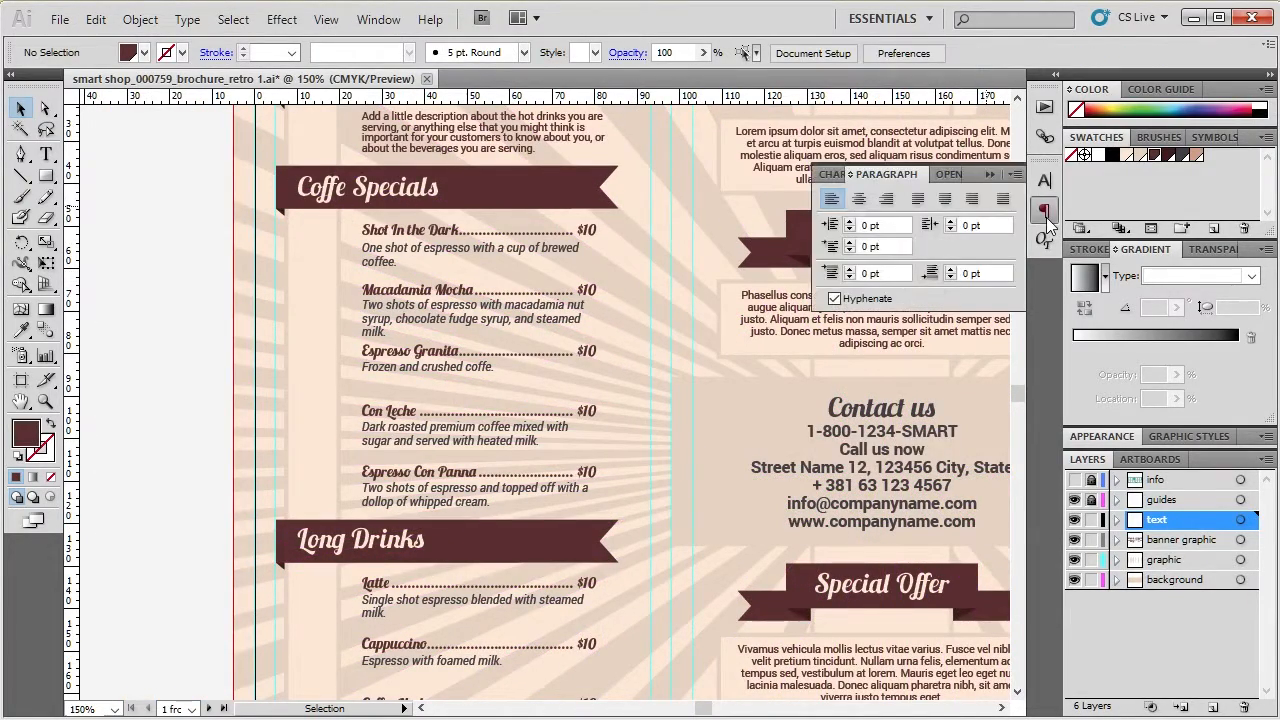
pyautogui.click(1047, 214)
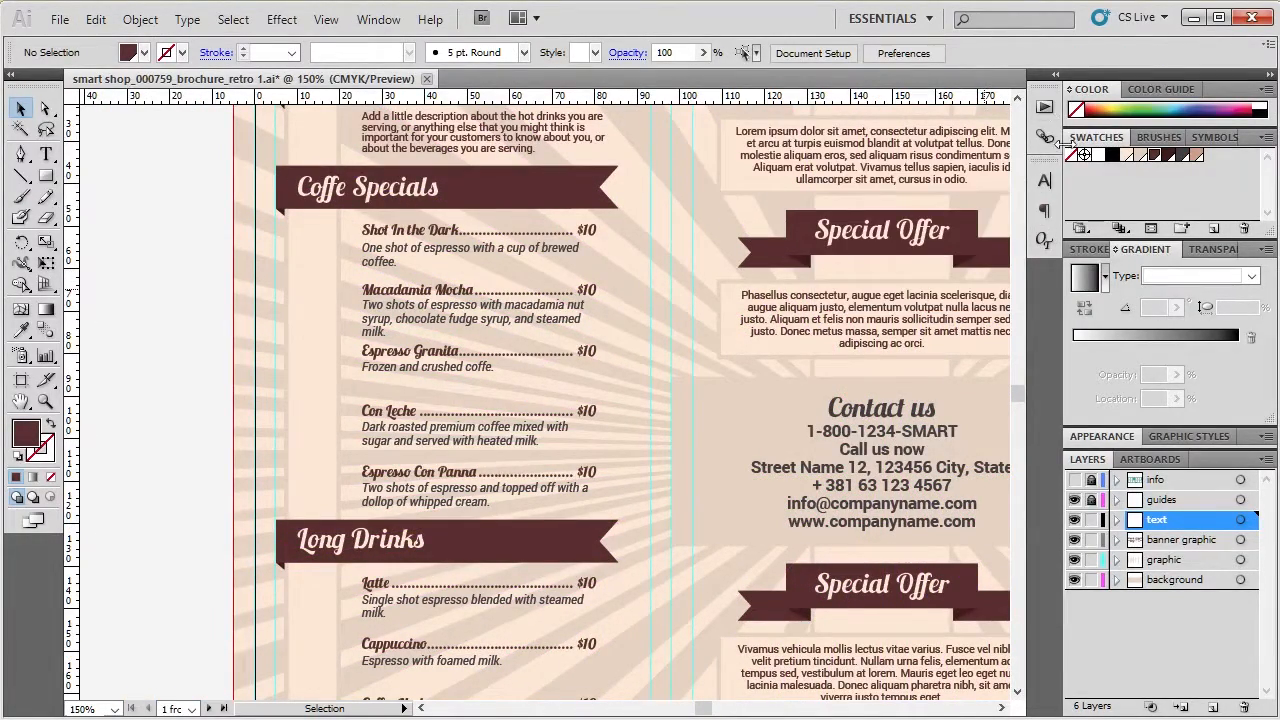
pyautogui.click(379, 20)
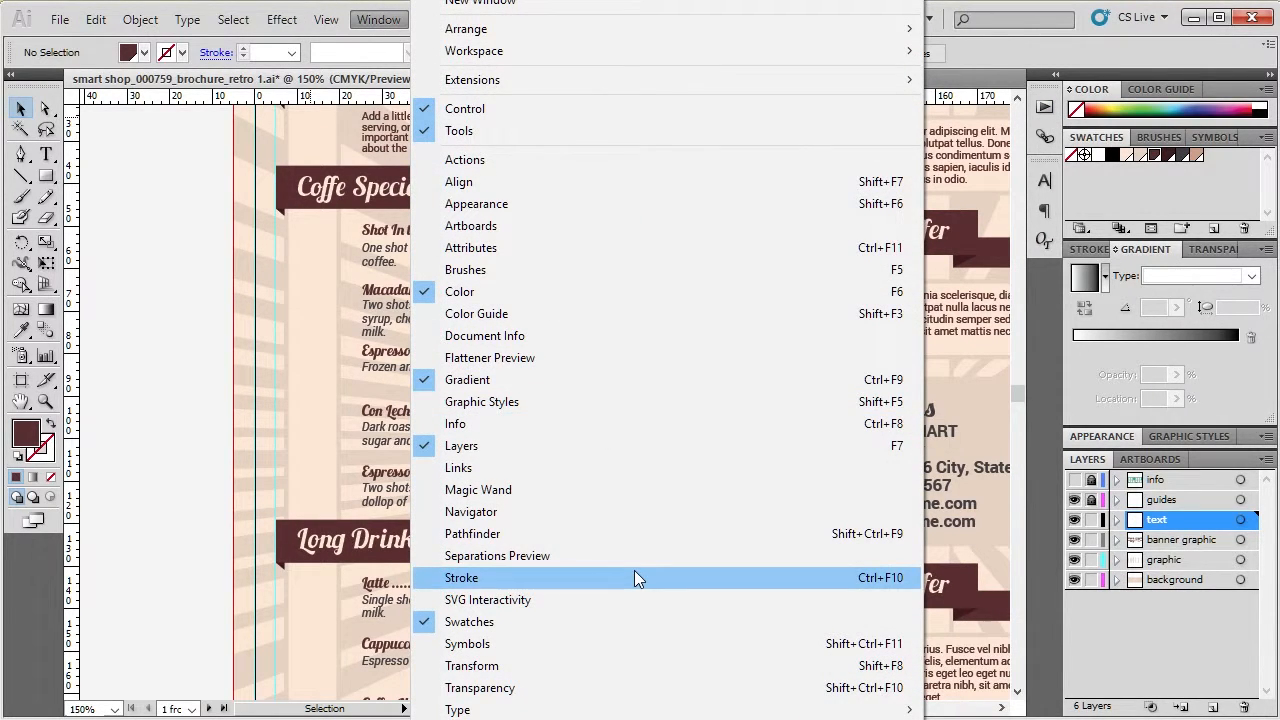
pyautogui.moveTo(658, 712)
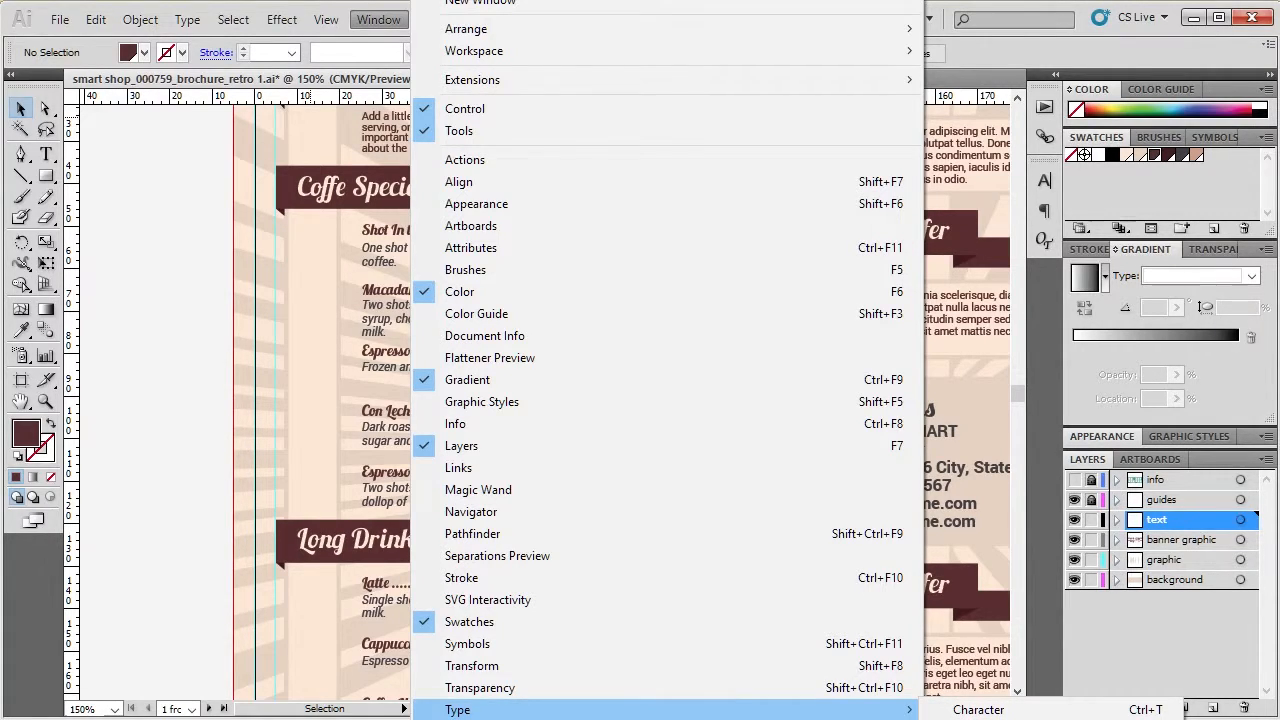
pyautogui.click(985, 718)
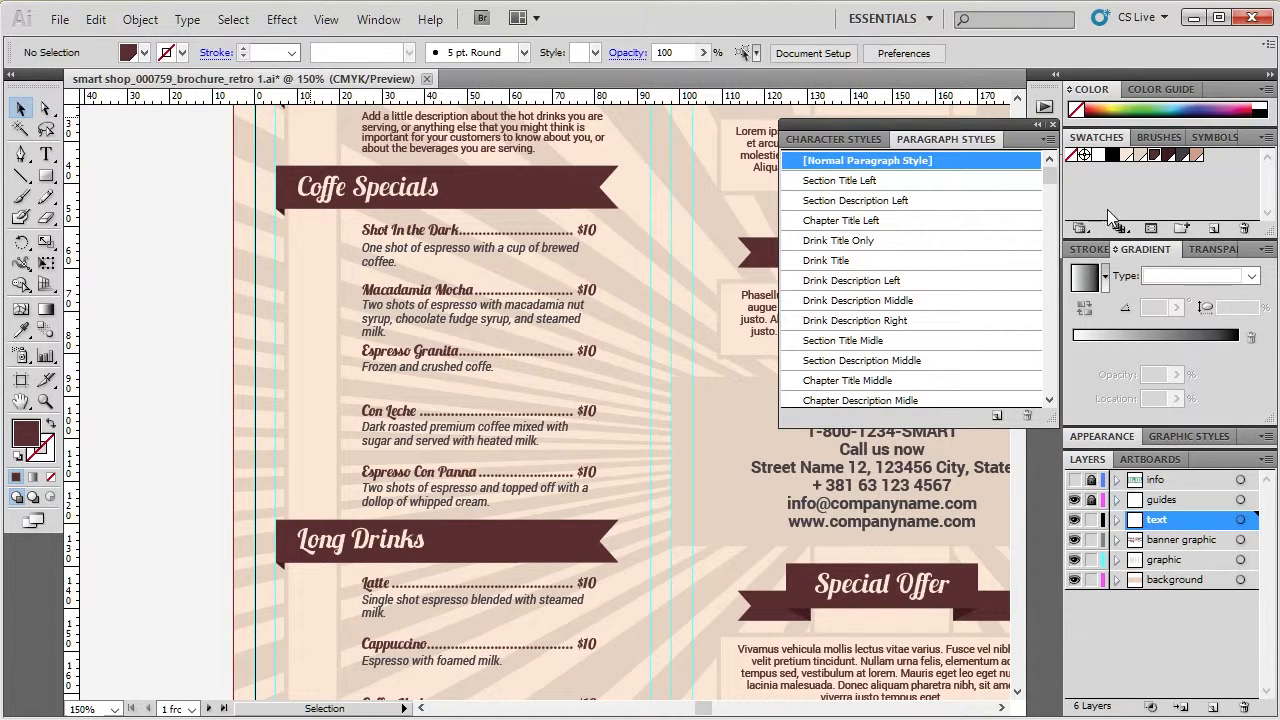
pyautogui.moveTo(938, 130); pyautogui.dragTo(1060, 270)
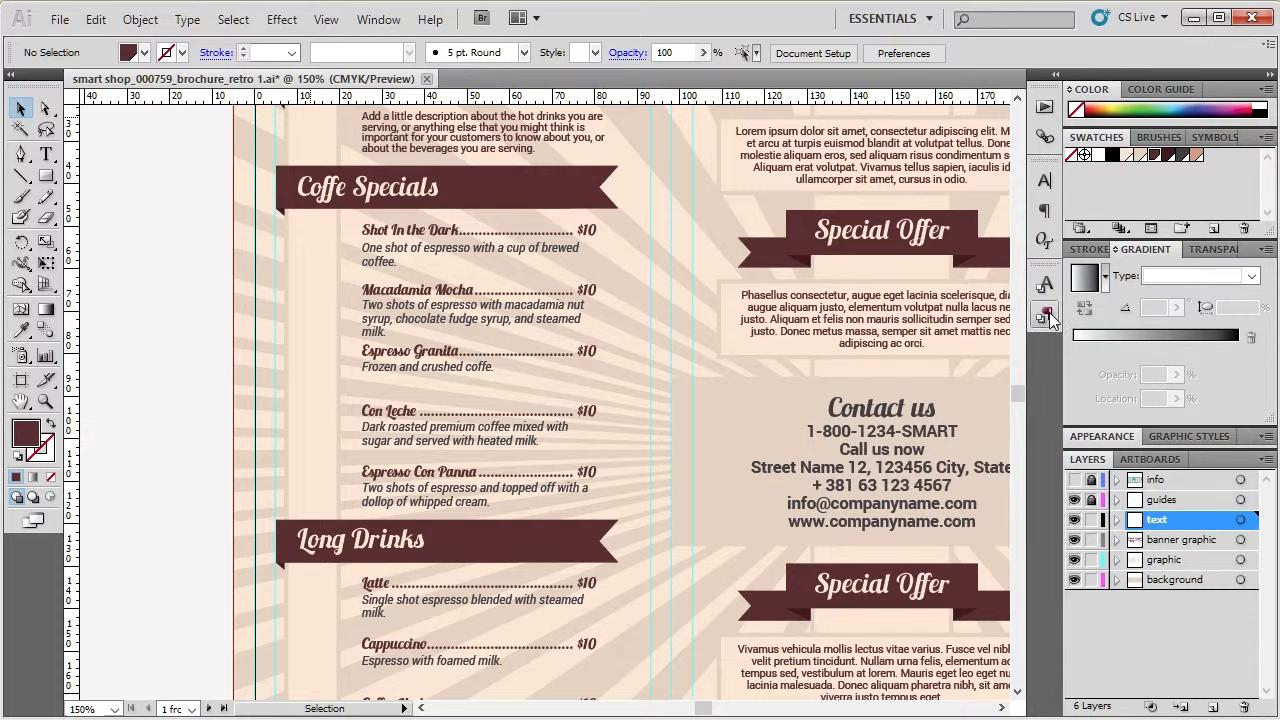
# - Review the template's paragraph styles and check which one the Coffe Specials drink titles use
pyautogui.click(1044, 314)
pyautogui.scroll(-5, 888, 390)
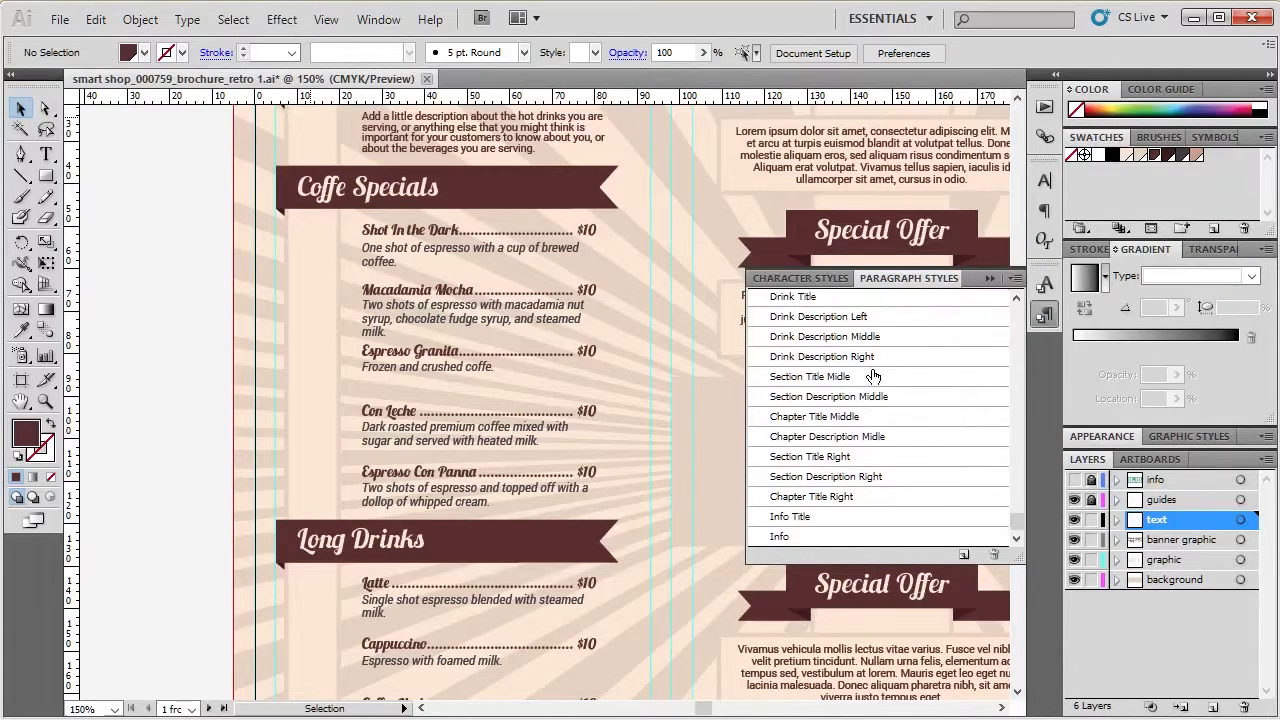
pyautogui.scroll(5, 818, 509)
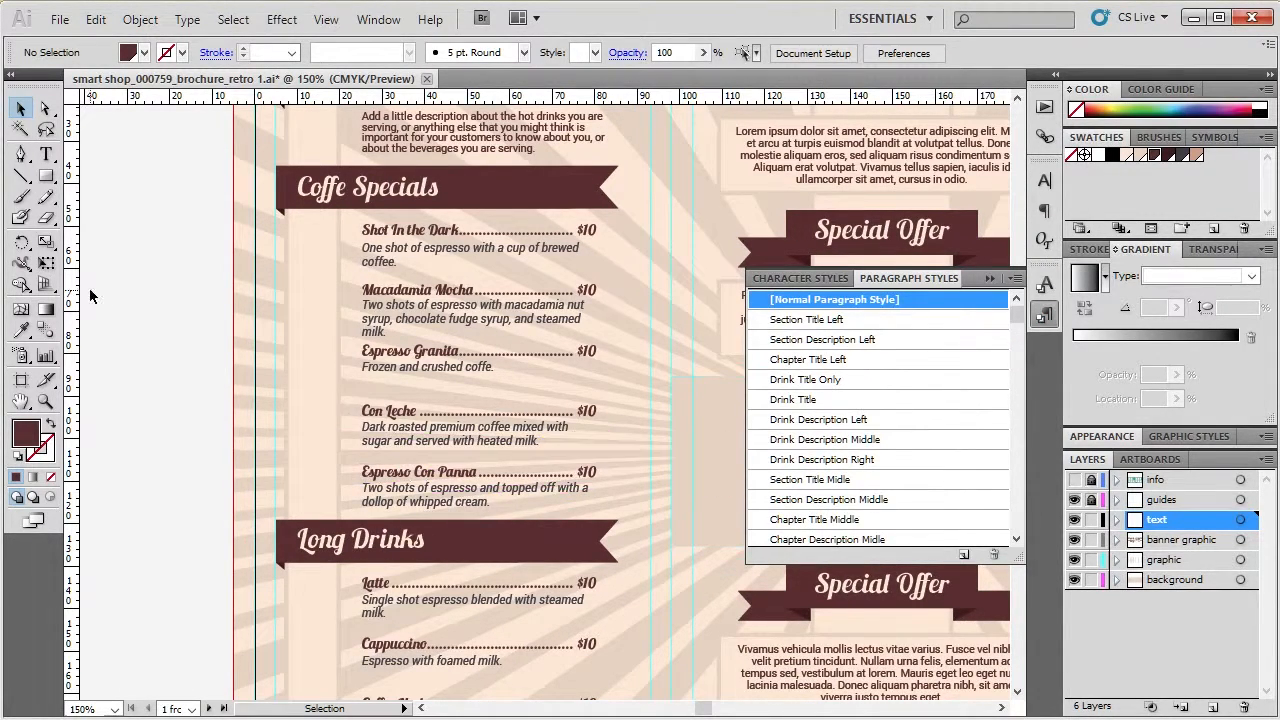
pyautogui.click(396, 234)
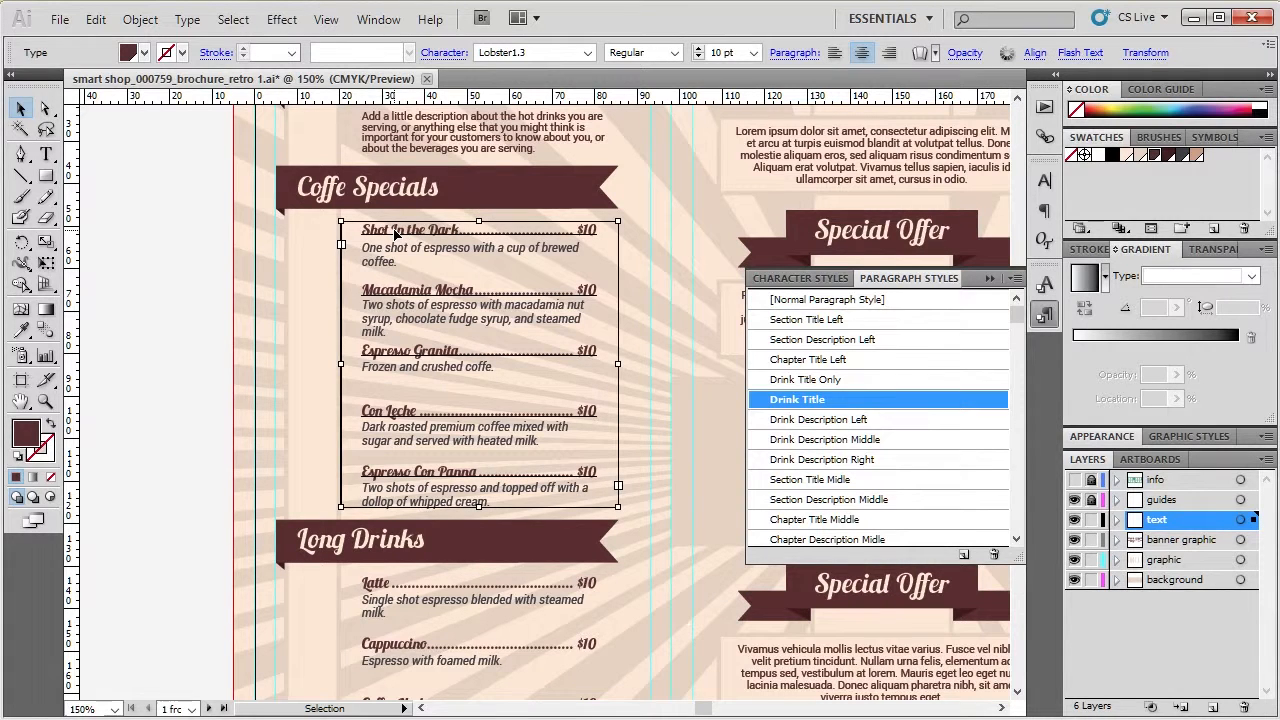
pyautogui.click(134, 295)
pyautogui.click(396, 238)
pyautogui.click(118, 278)
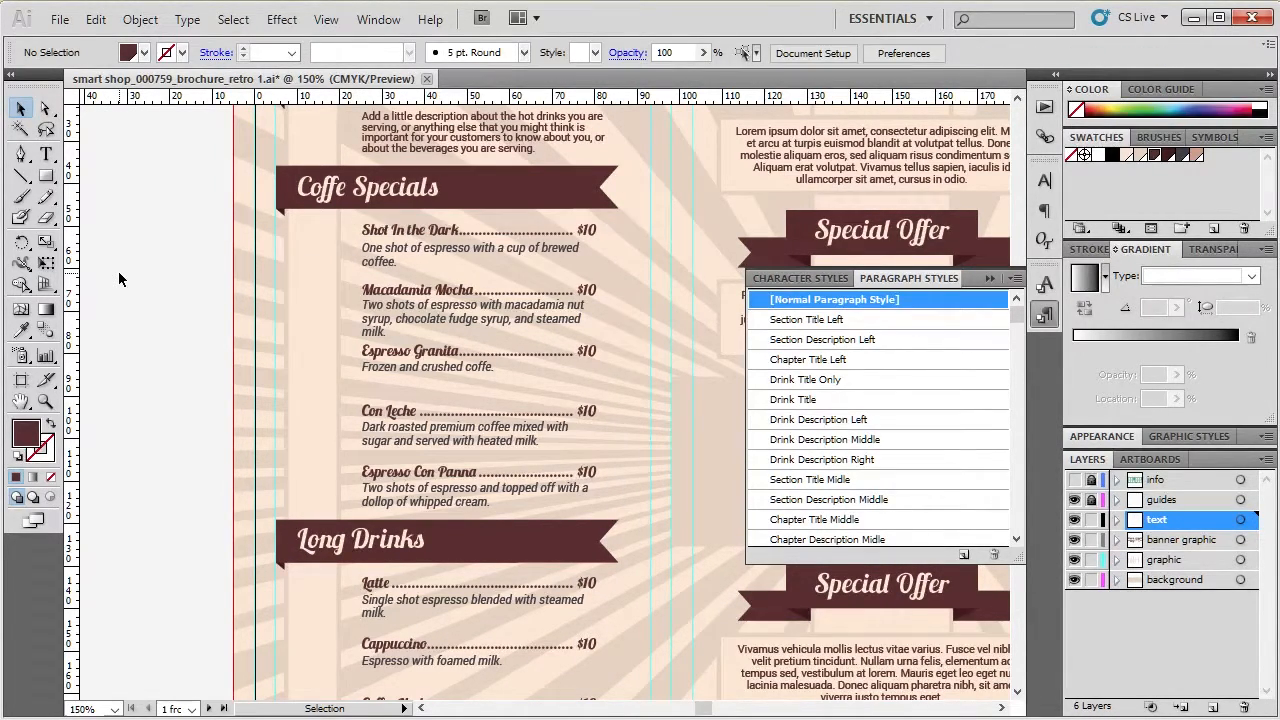
pyautogui.click(386, 232)
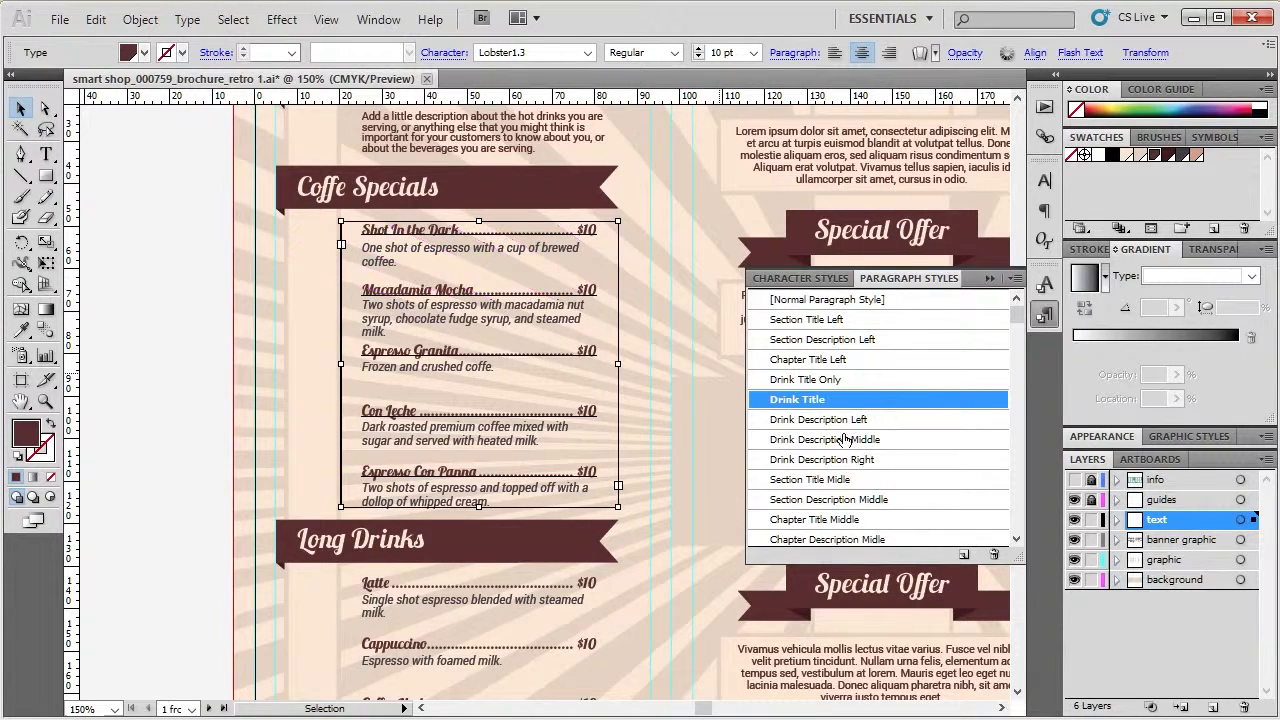
pyautogui.click(168, 333)
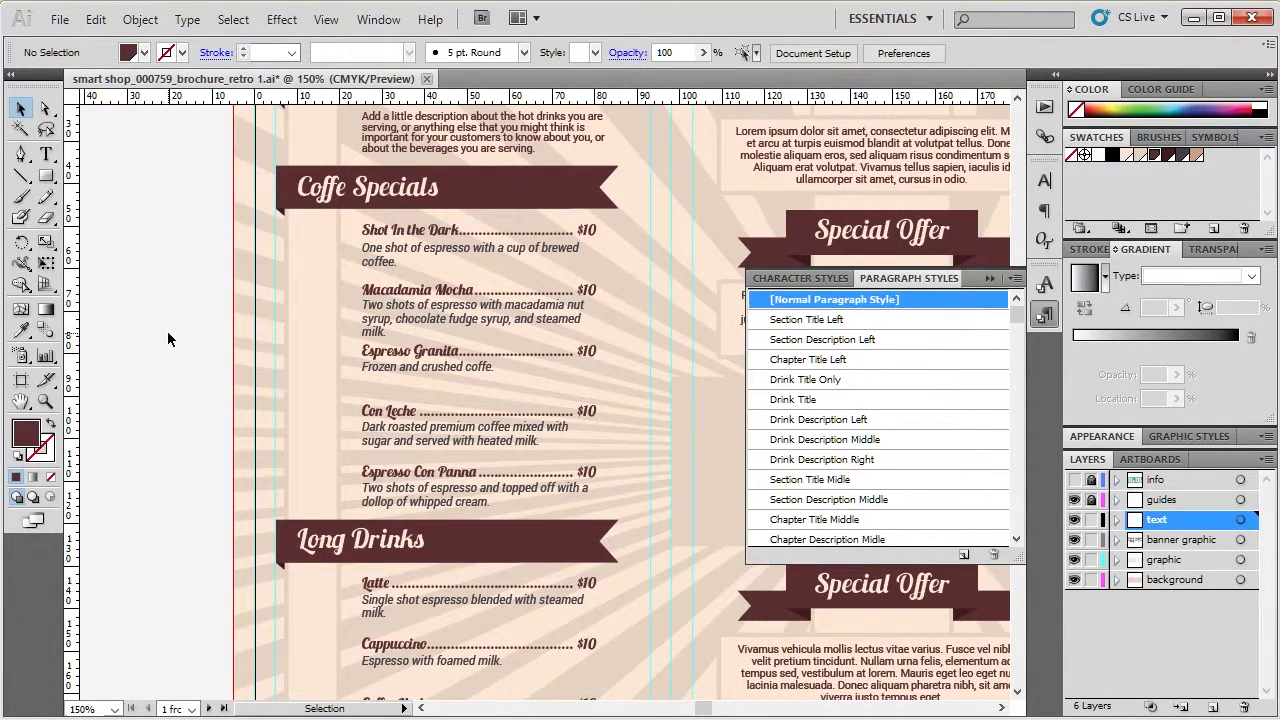
pyautogui.scroll(-1, 168, 340)
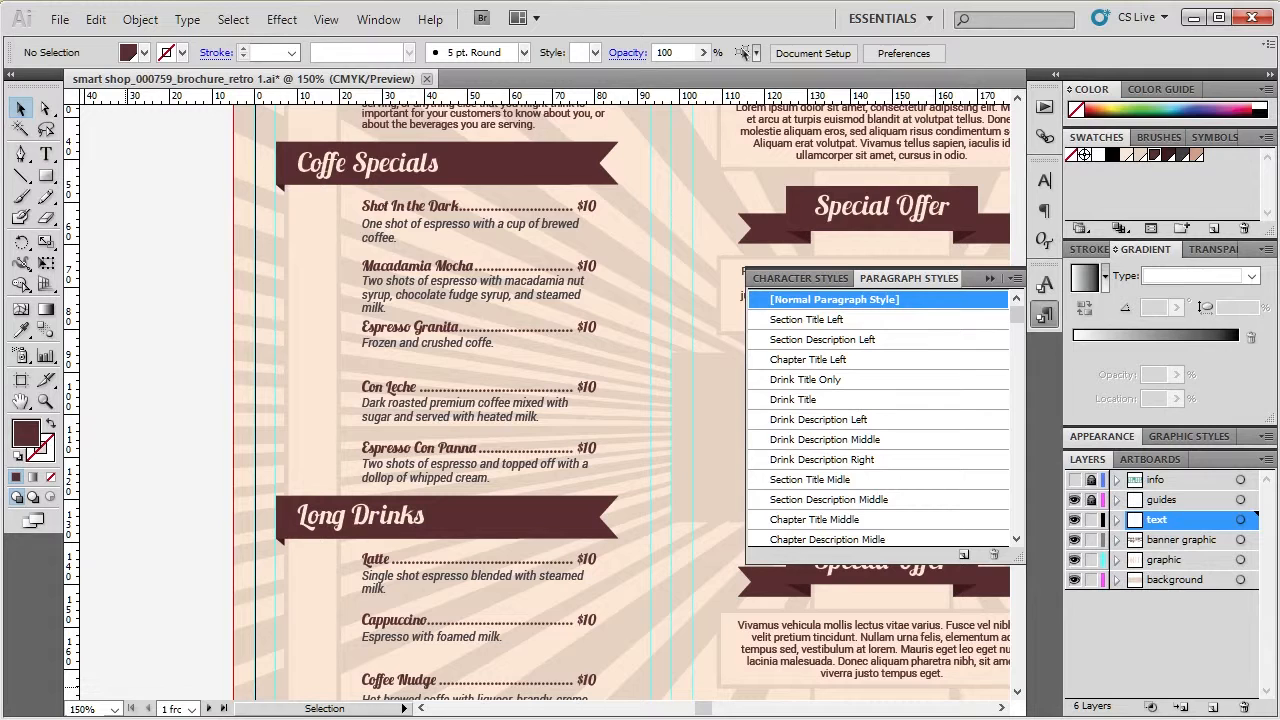
# - Switch to File Explorer and create a new text document in the brochure's AI folder
pyautogui.click(310, 719)
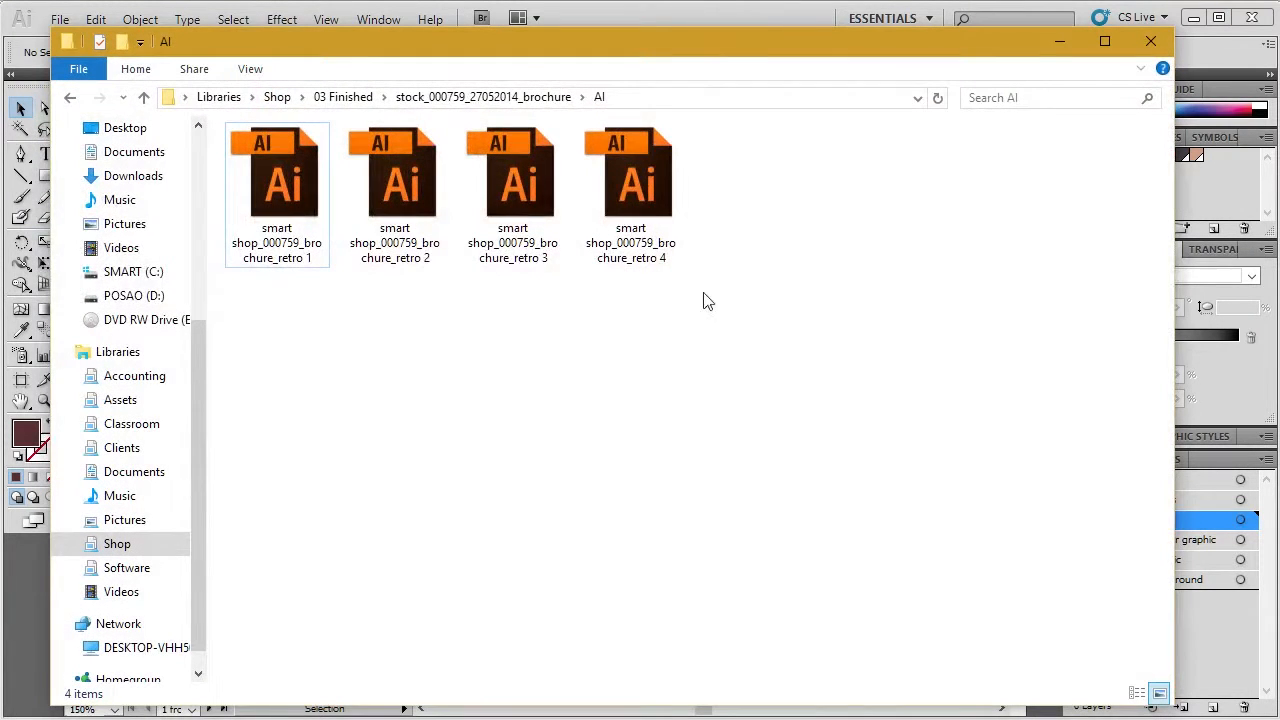
pyautogui.rightClick(767, 272)
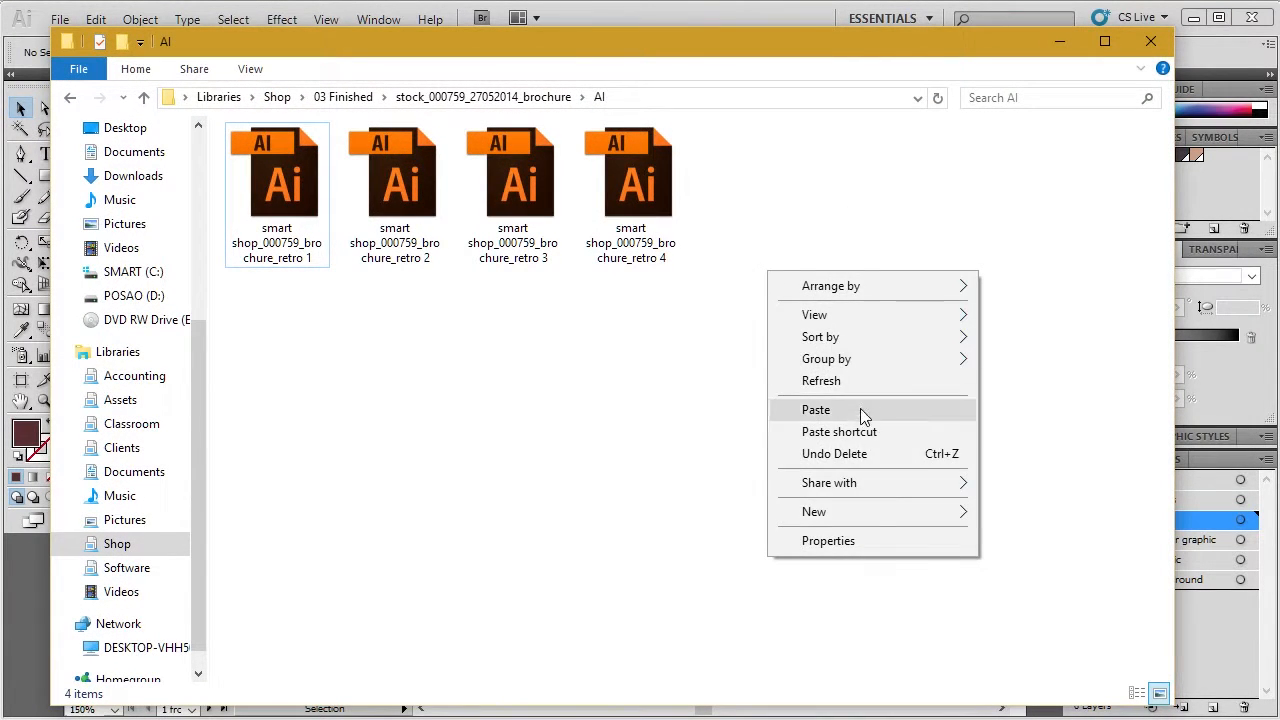
pyautogui.moveTo(876, 513)
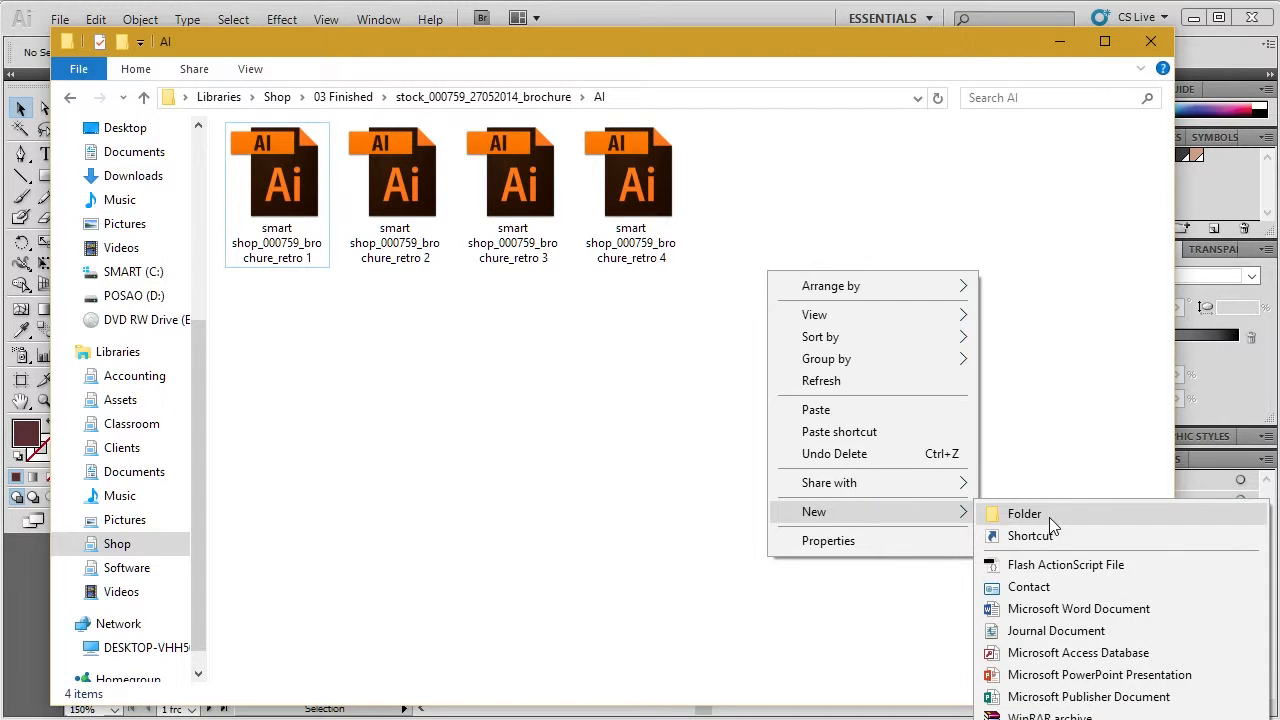
pyautogui.click(1060, 719)
pyautogui.click(600, 466)
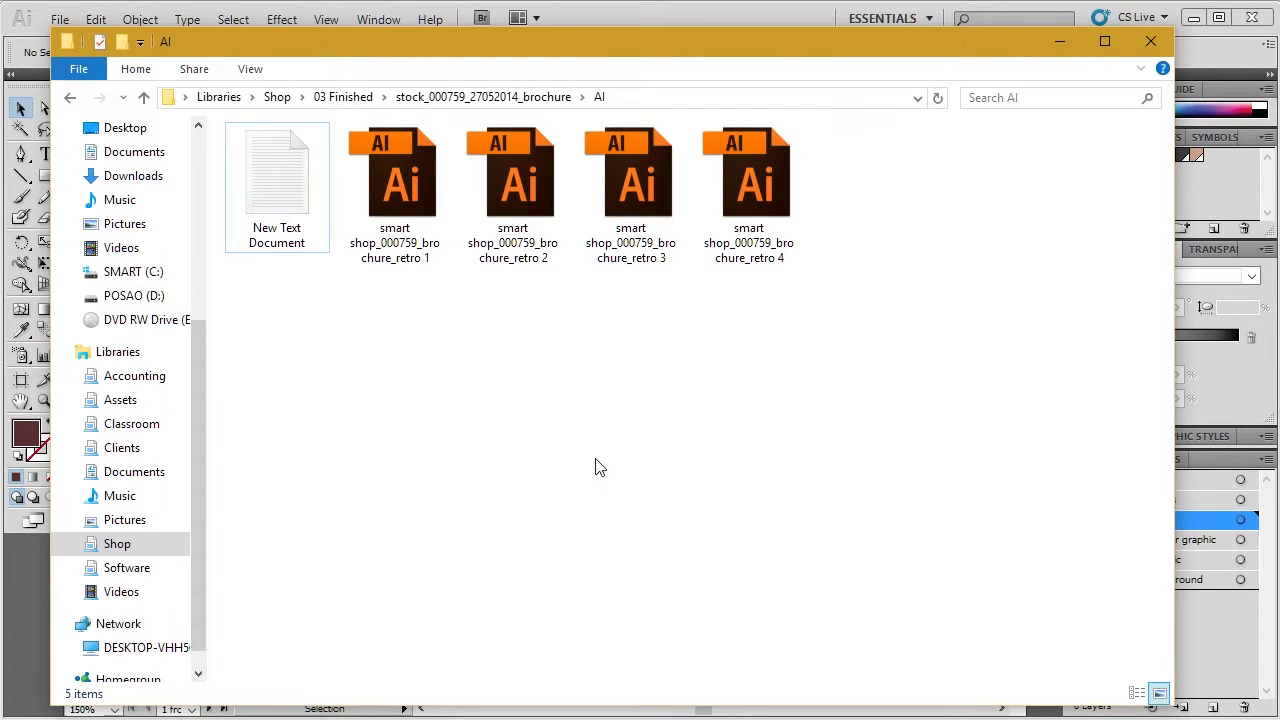
# - Open the new text document, copy the tab-separated lines "Drink No 1 $10" and "Drink No 1 $11", and return to Illustrator
pyautogui.click(286, 214)
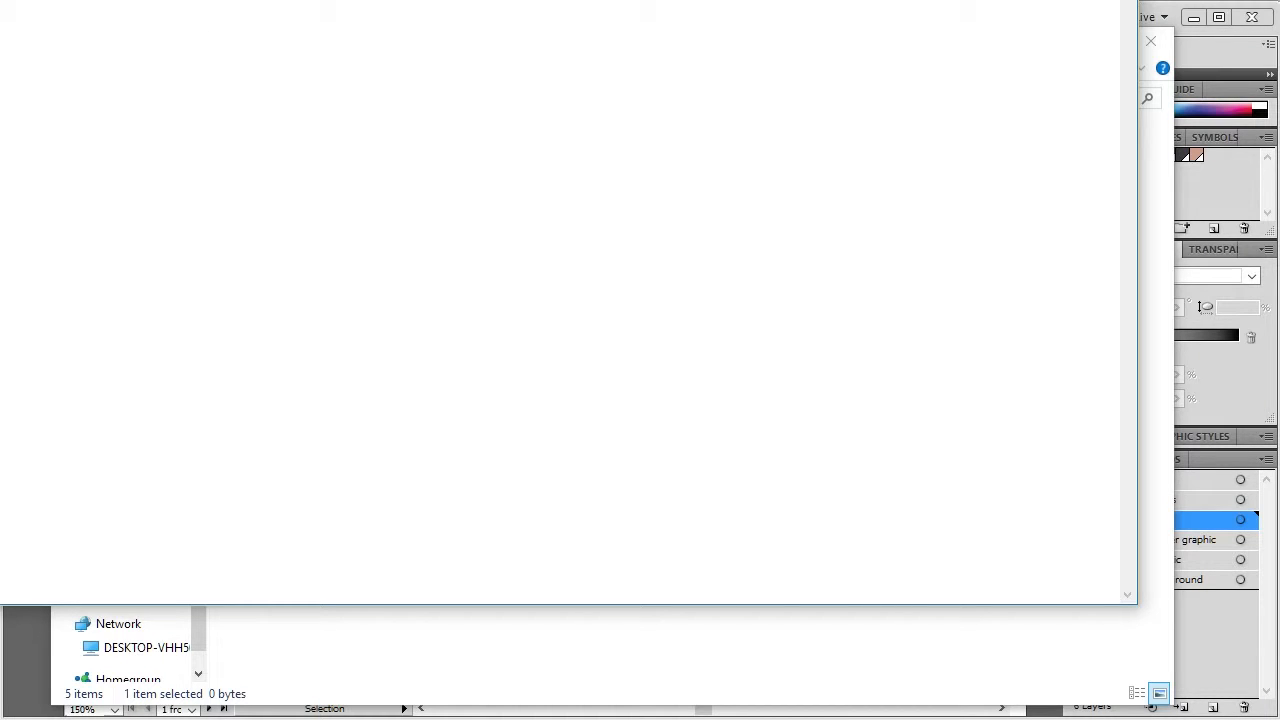
pyautogui.rightClick(0, 0)
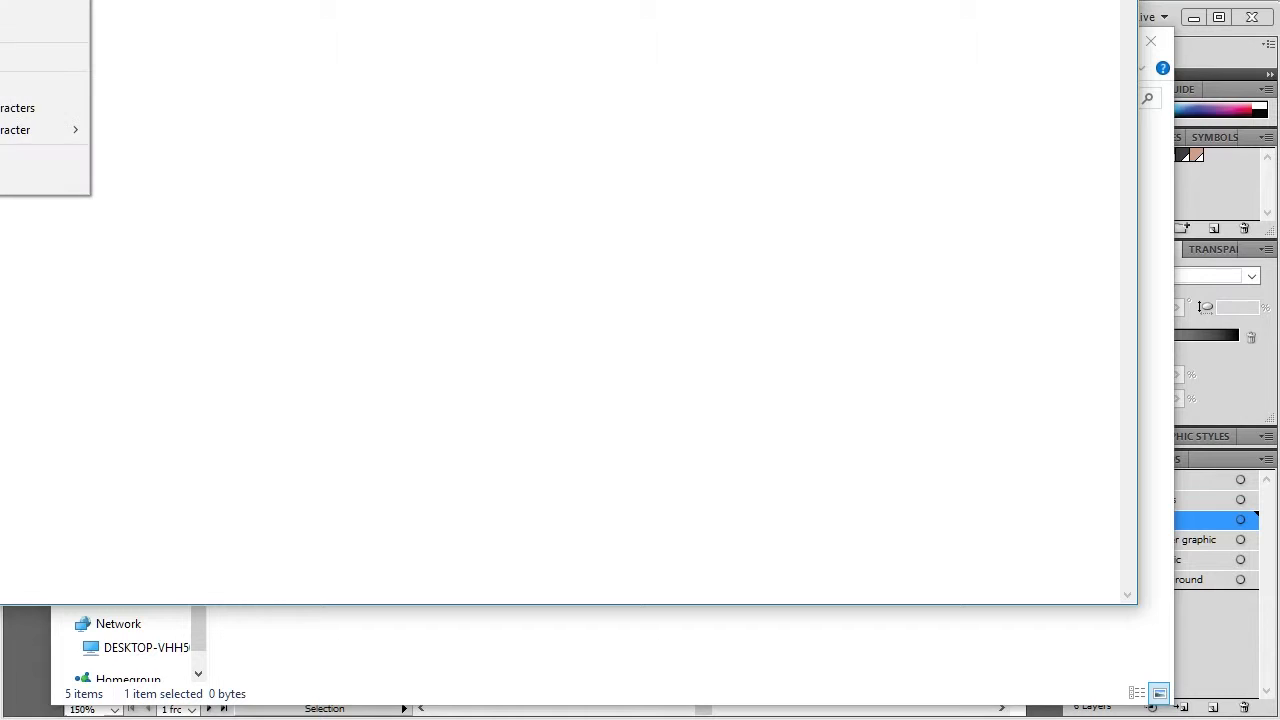
pyautogui.click(0, 0)
pyautogui.click(1023, 0)
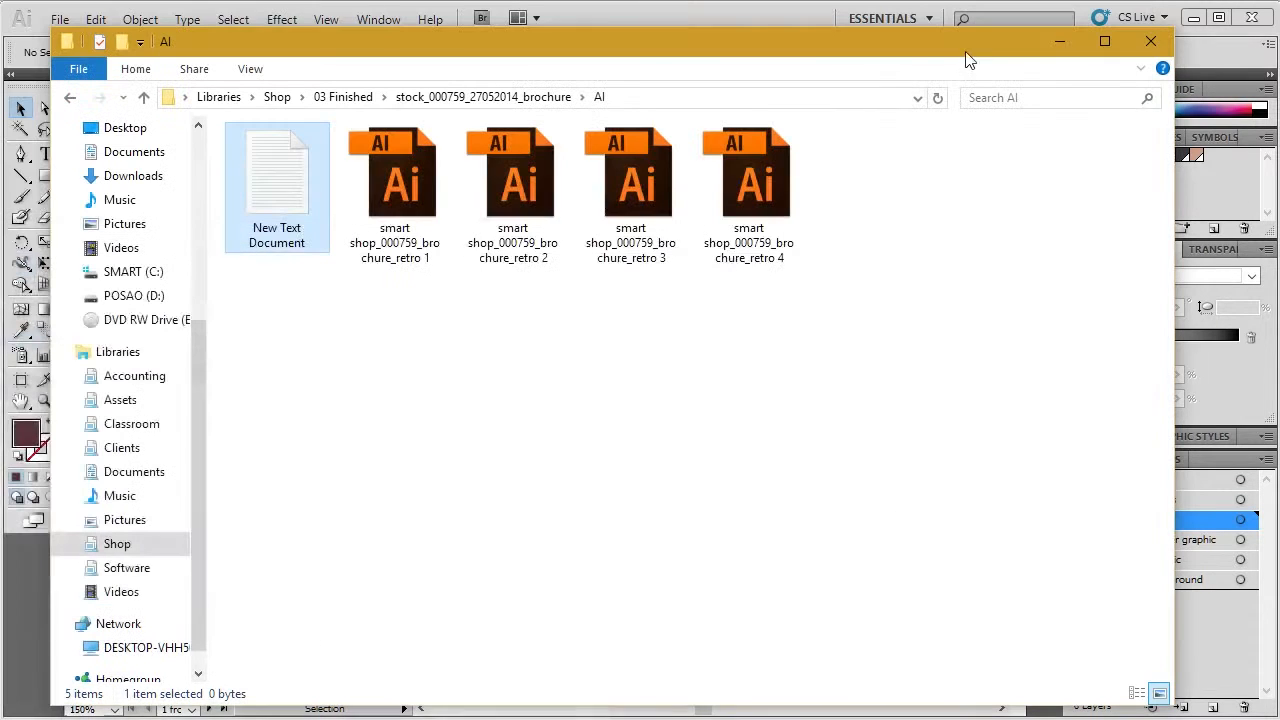
pyautogui.click(1077, 45)
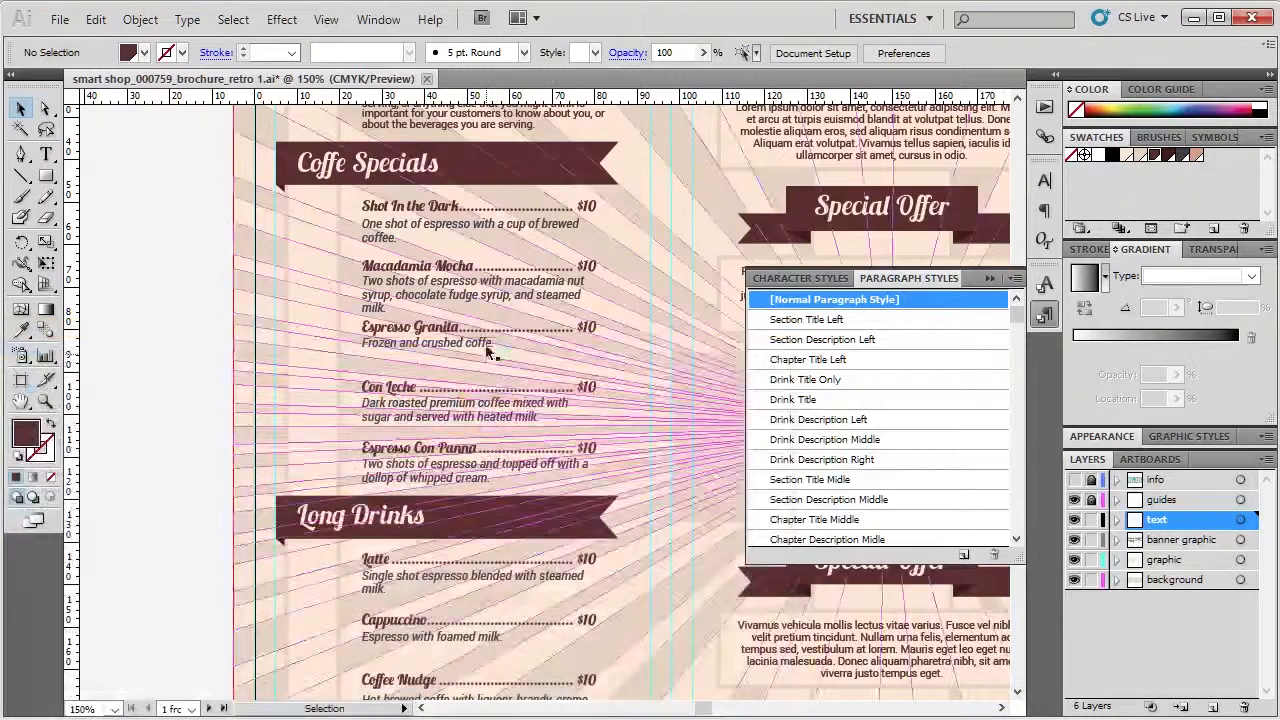
# - Replace all drink titles in the Coffe Specials text frame with the copied lines "Drink No 1 $10" and "Drink No 1 $11"
pyautogui.doubleClick(457, 206)
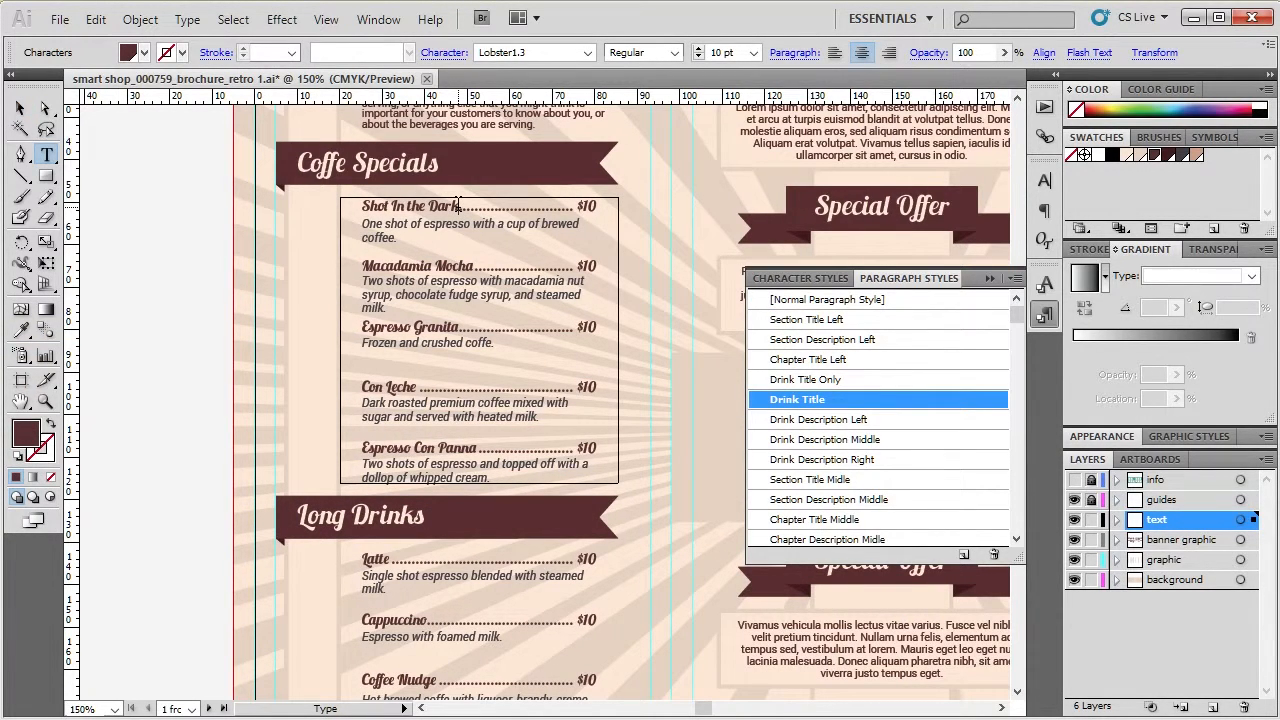
pyautogui.press('Escape')
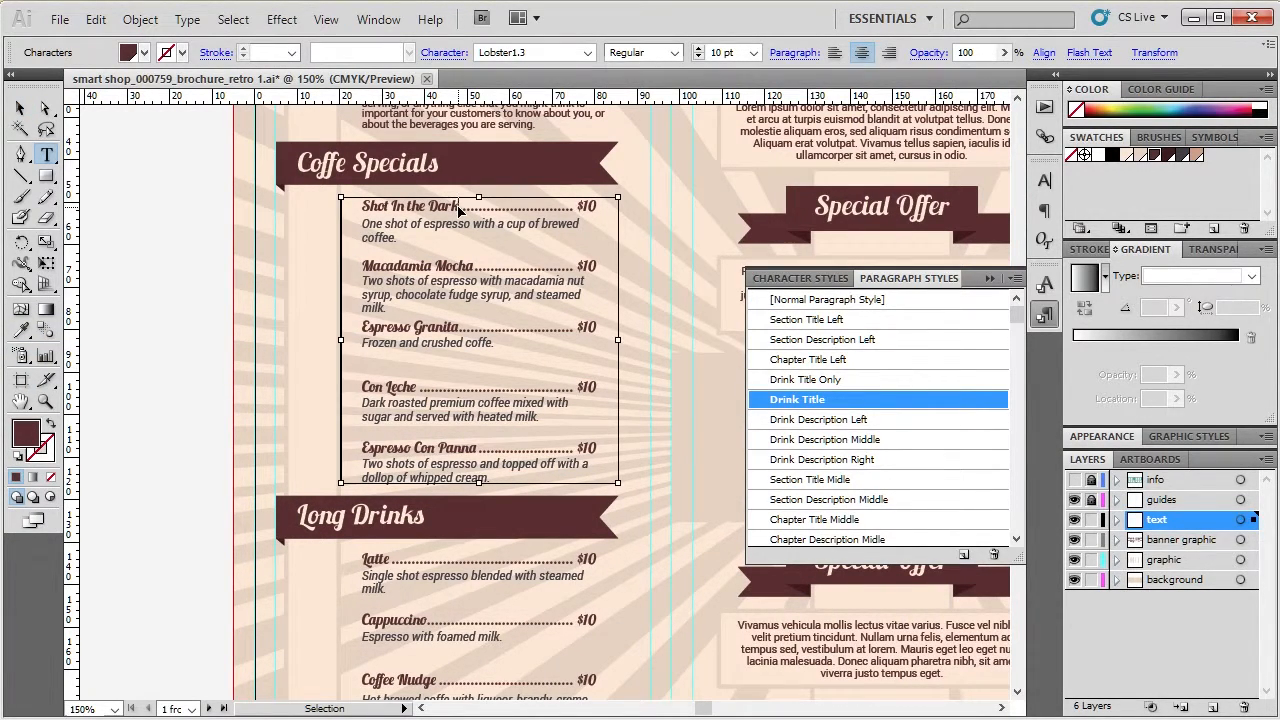
pyautogui.doubleClick(457, 206)
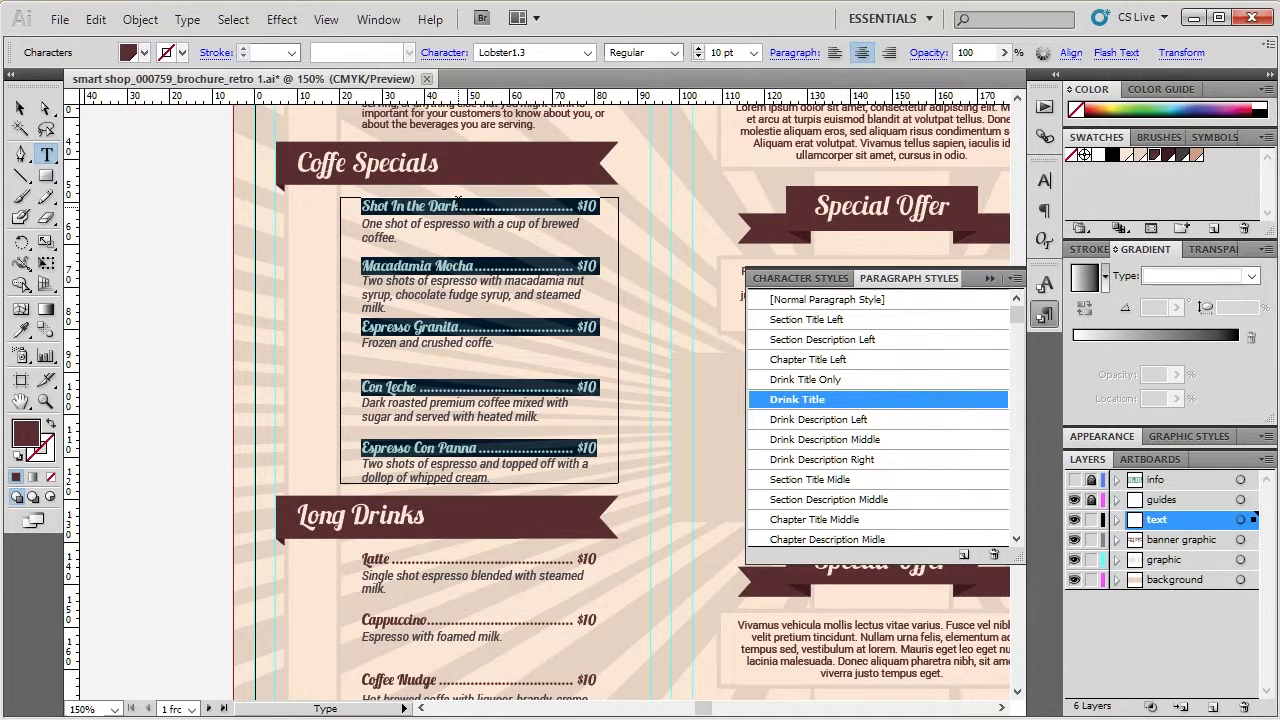
pyautogui.write('Drink No 1\t$10 Drink No 1\t$11')
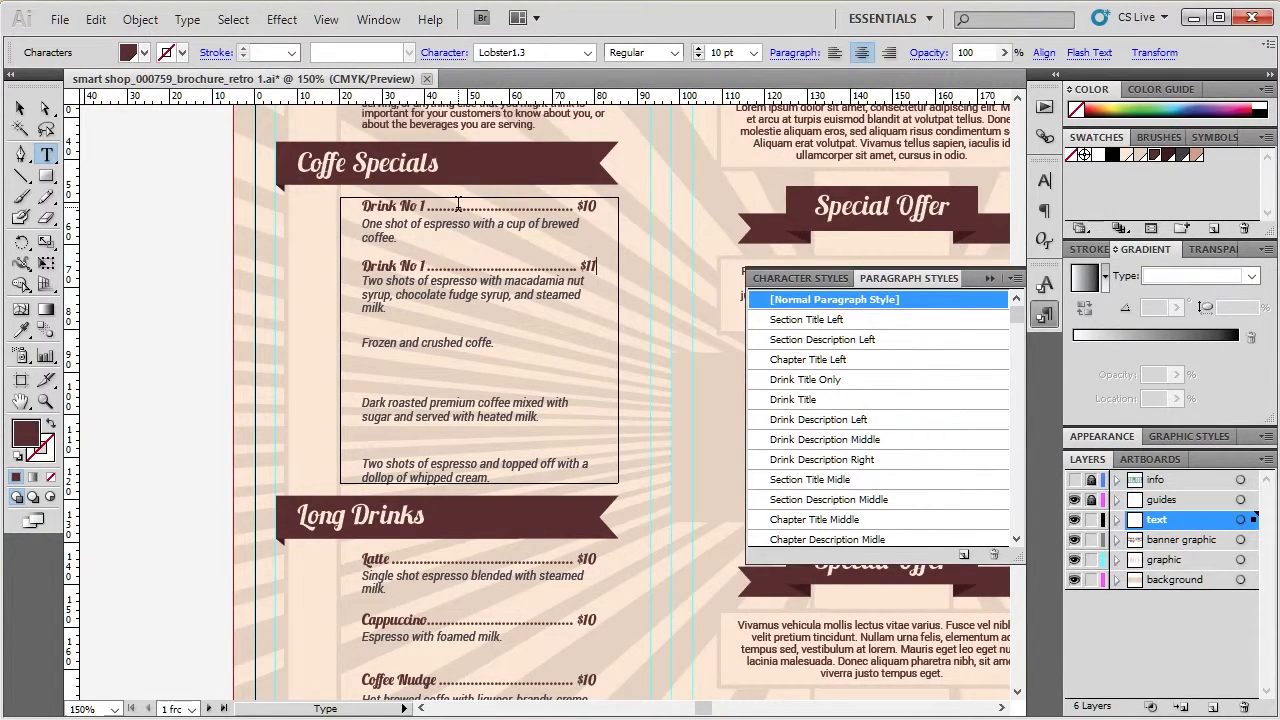
pyautogui.scroll(-1, 461, 248)
pyautogui.scroll(1, 491, 275)
pyautogui.scroll(2, 532, 273)
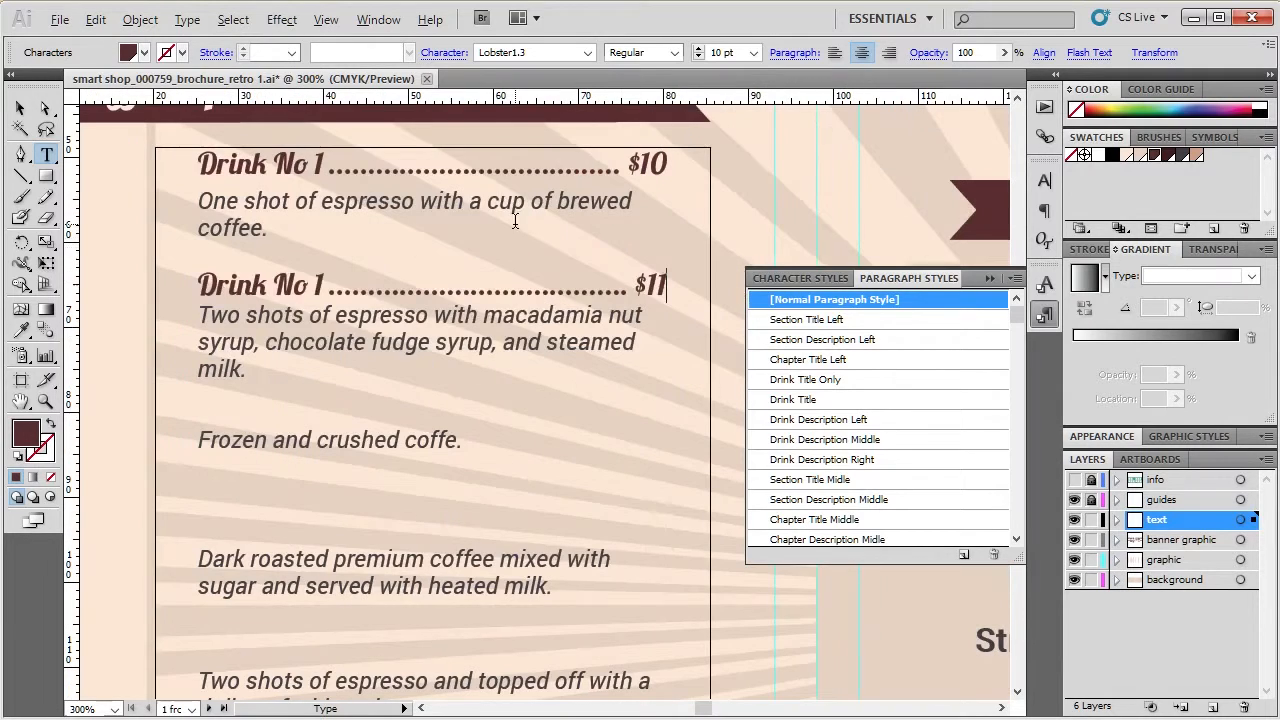
pyautogui.press('alt')
pyautogui.scroll(-1, 615, 280)
pyautogui.click(22, 108)
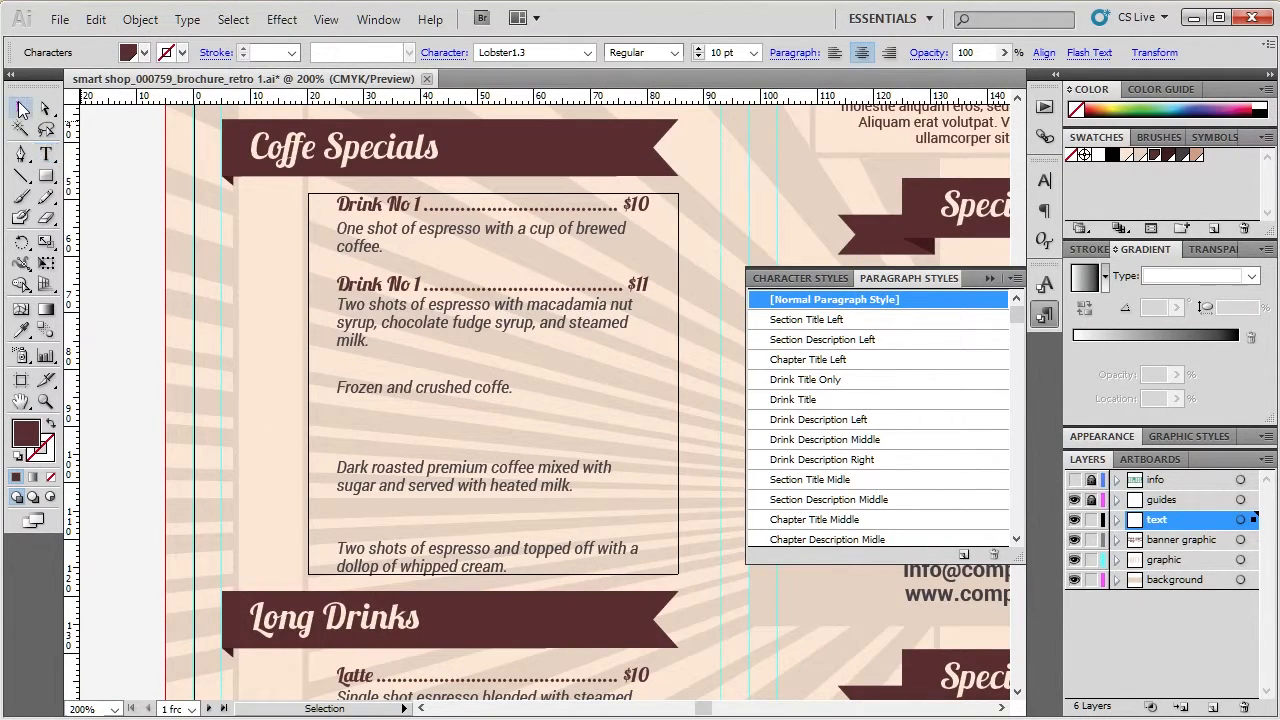
# - Shorten the drink titles' text frame up to the second drink's description, and check how the description text is selected
pyautogui.click(497, 500)
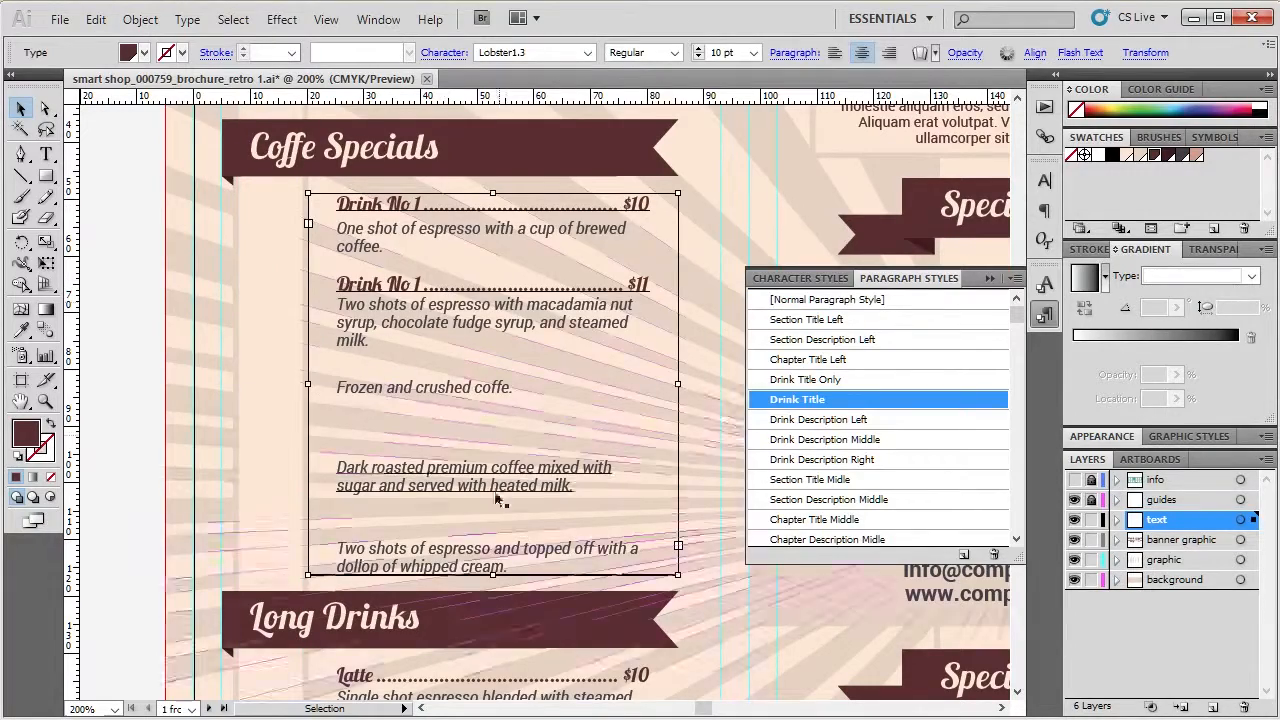
pyautogui.moveTo(493, 574); pyautogui.dragTo(461, 324)
pyautogui.click(116, 319)
pyautogui.click(455, 322)
pyautogui.click(117, 312)
pyautogui.scroll(-2, 117, 312)
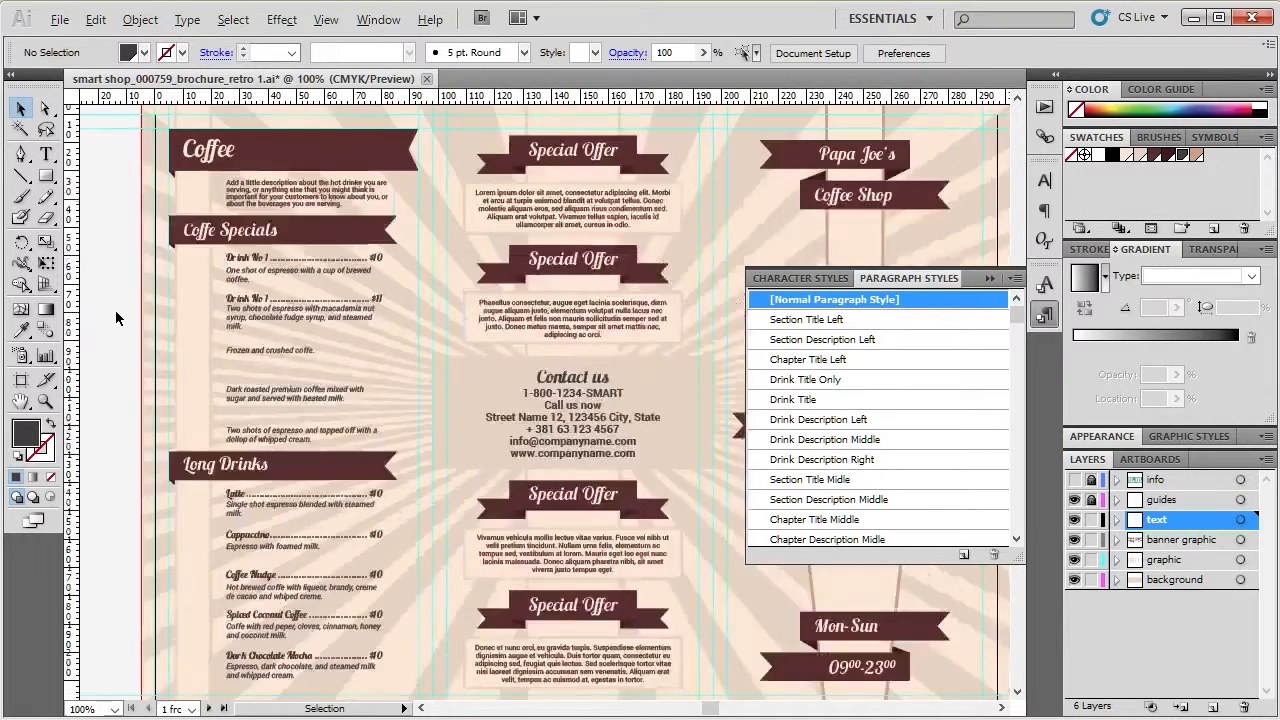
# - Select the second Coffe Specials drink's description text to check its paragraph style, and deselect it
pyautogui.scroll(1, 117, 312)
pyautogui.click(425, 322)
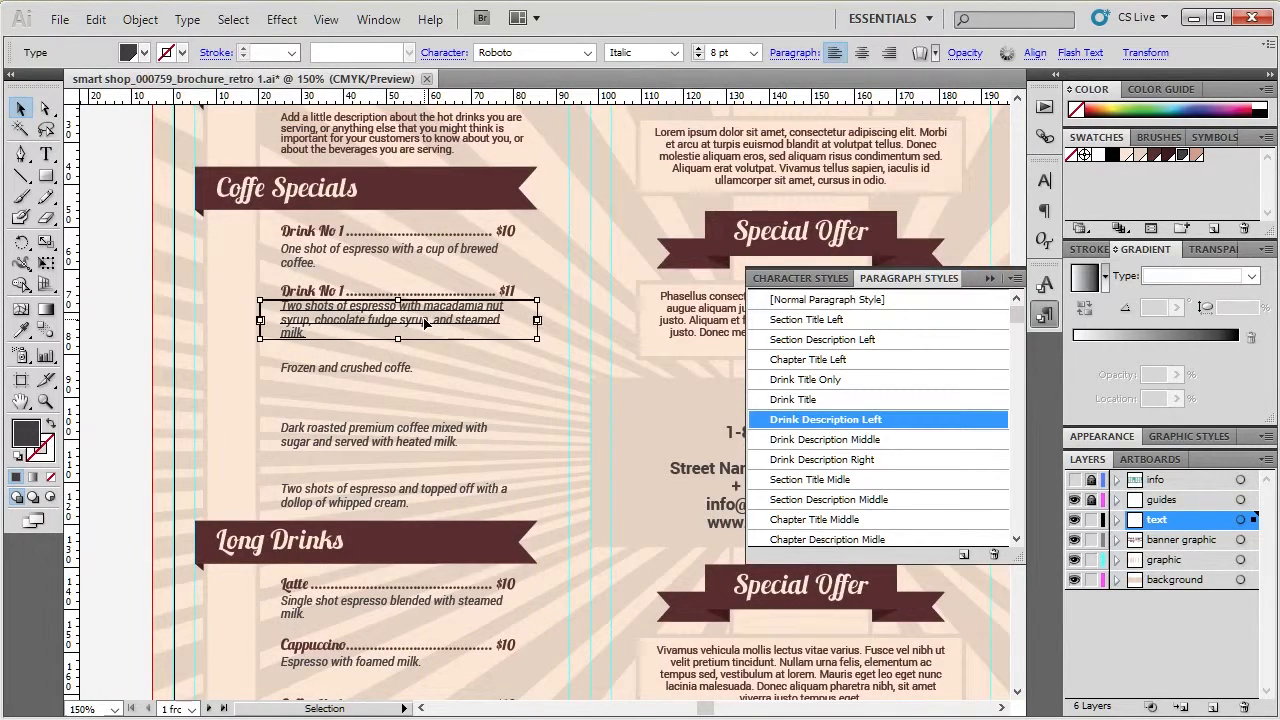
pyautogui.press('t')
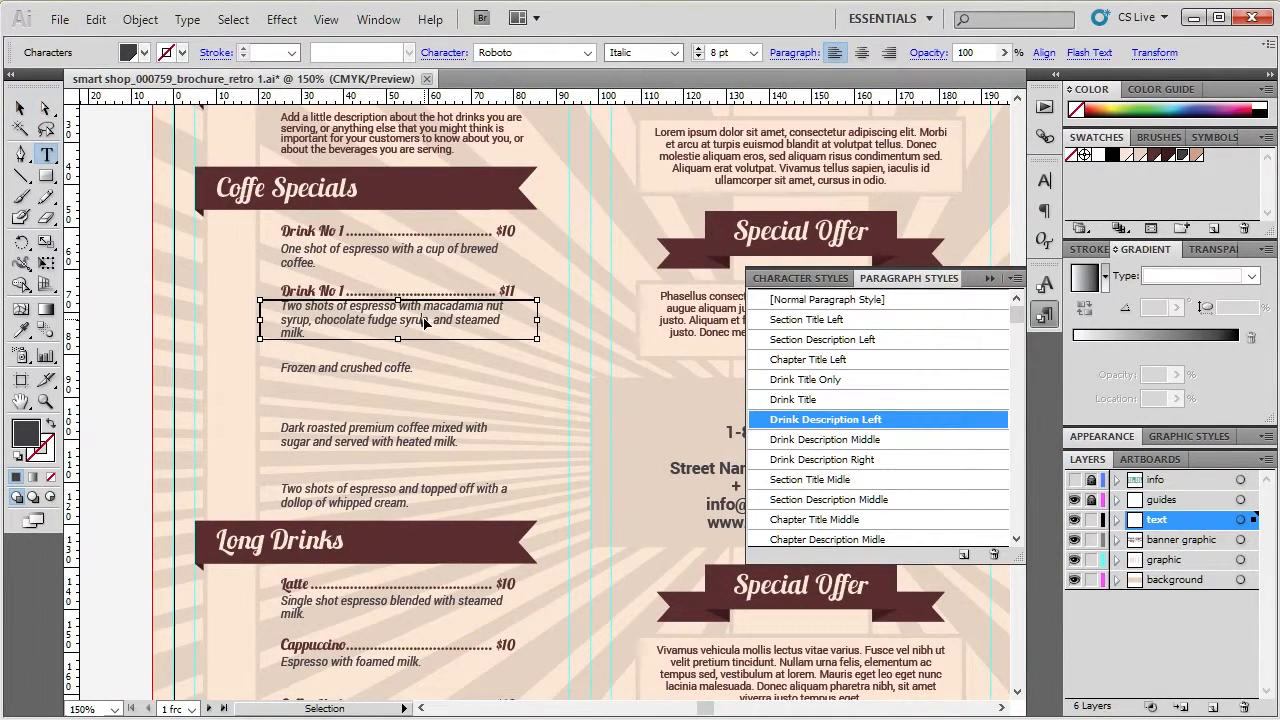
pyautogui.tripleClick(425, 322)
pyautogui.press('Escape')
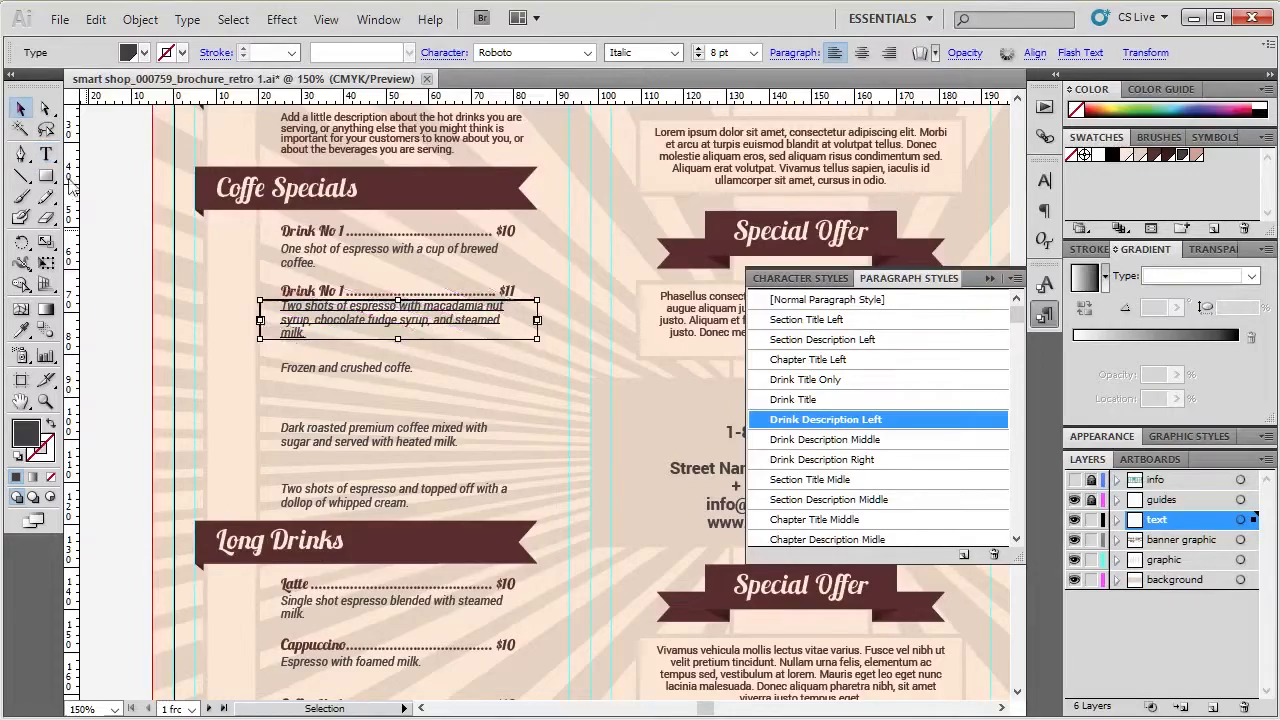
pyautogui.click(146, 273)
pyautogui.scroll(5, 152, 300)
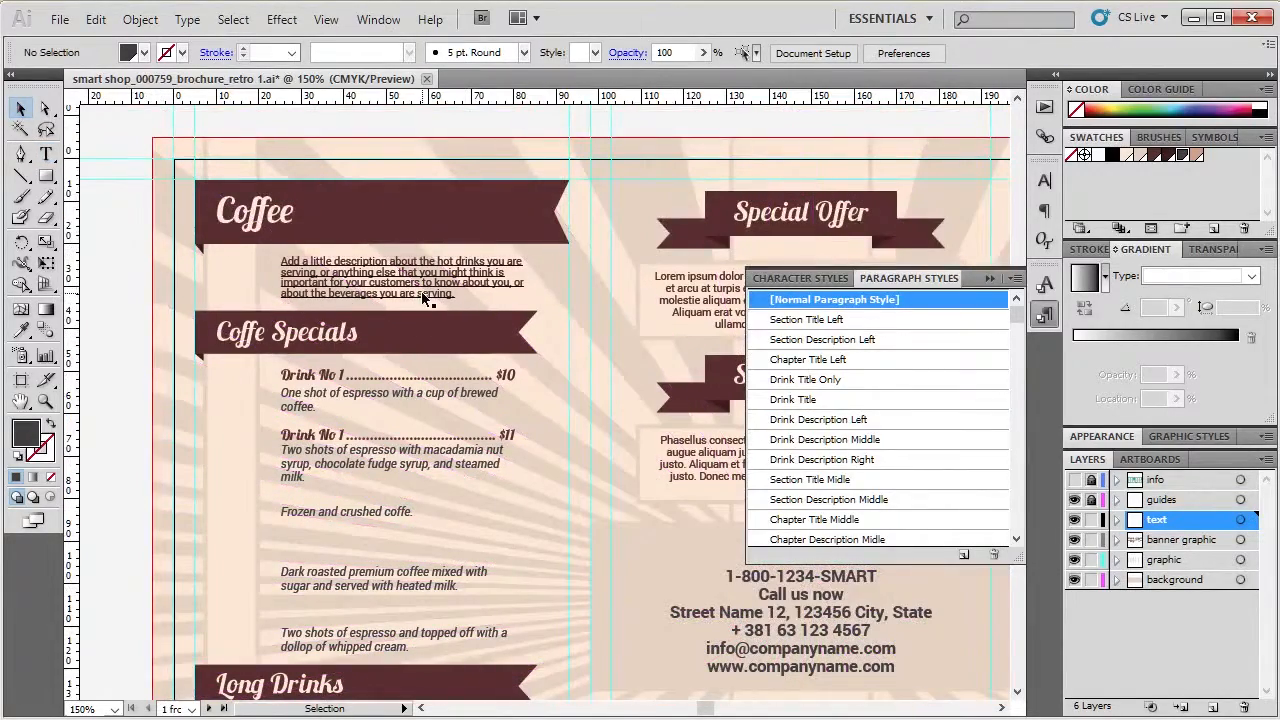
# - Open the options of the Drink Title paragraph style and set its font family to Forte, with preview visible beside the drink list
pyautogui.click(965, 399)
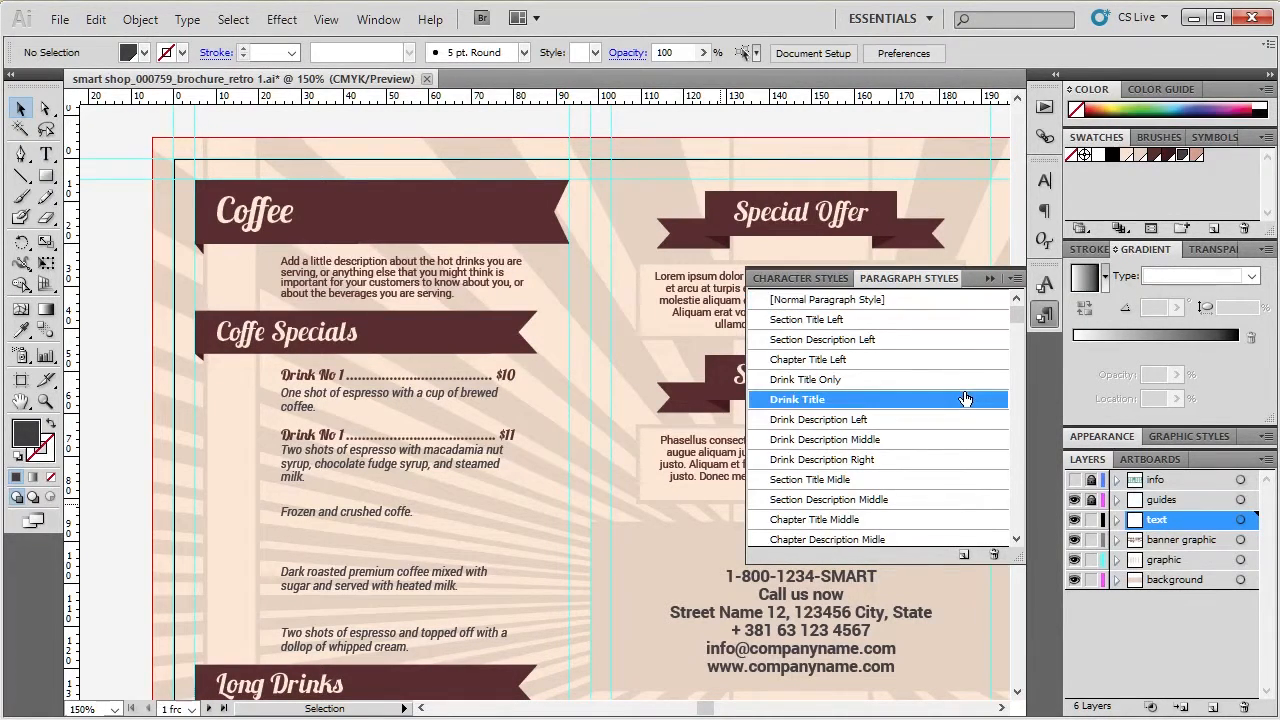
pyautogui.doubleClick(965, 399)
pyautogui.moveTo(744, 202); pyautogui.dragTo(980, 74)
pyautogui.click(686, 158)
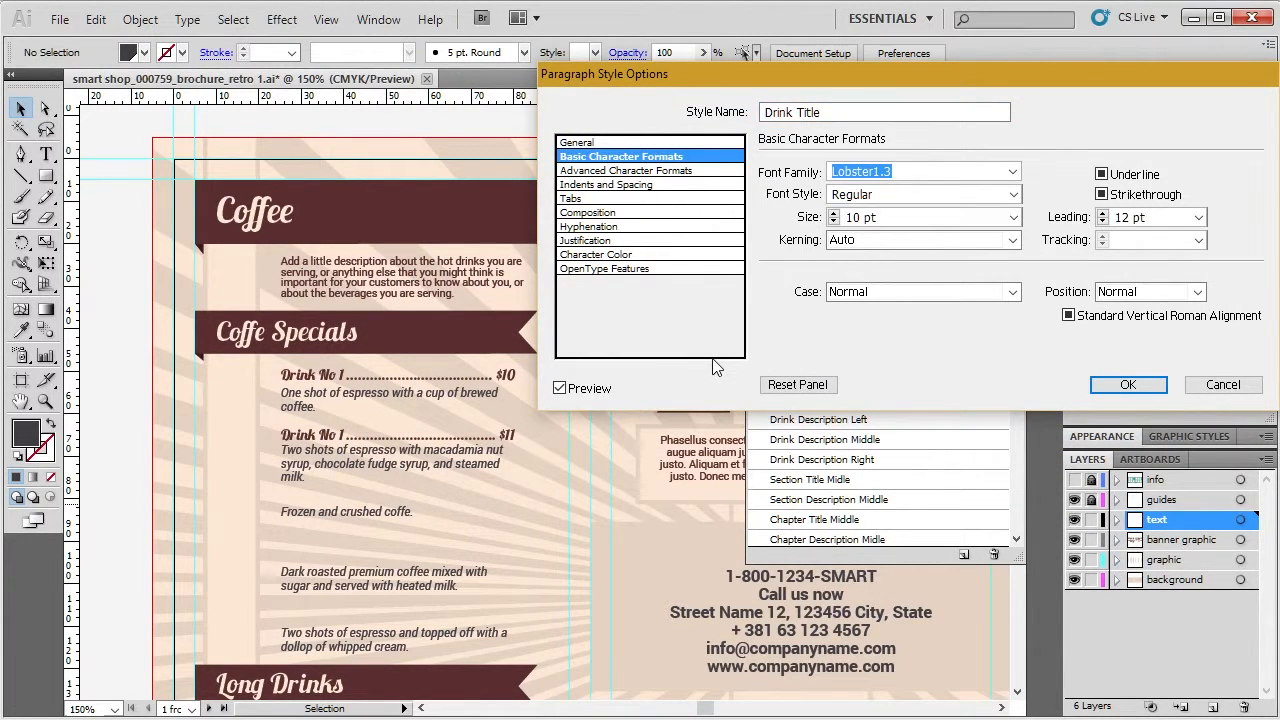
pyautogui.click(1012, 174)
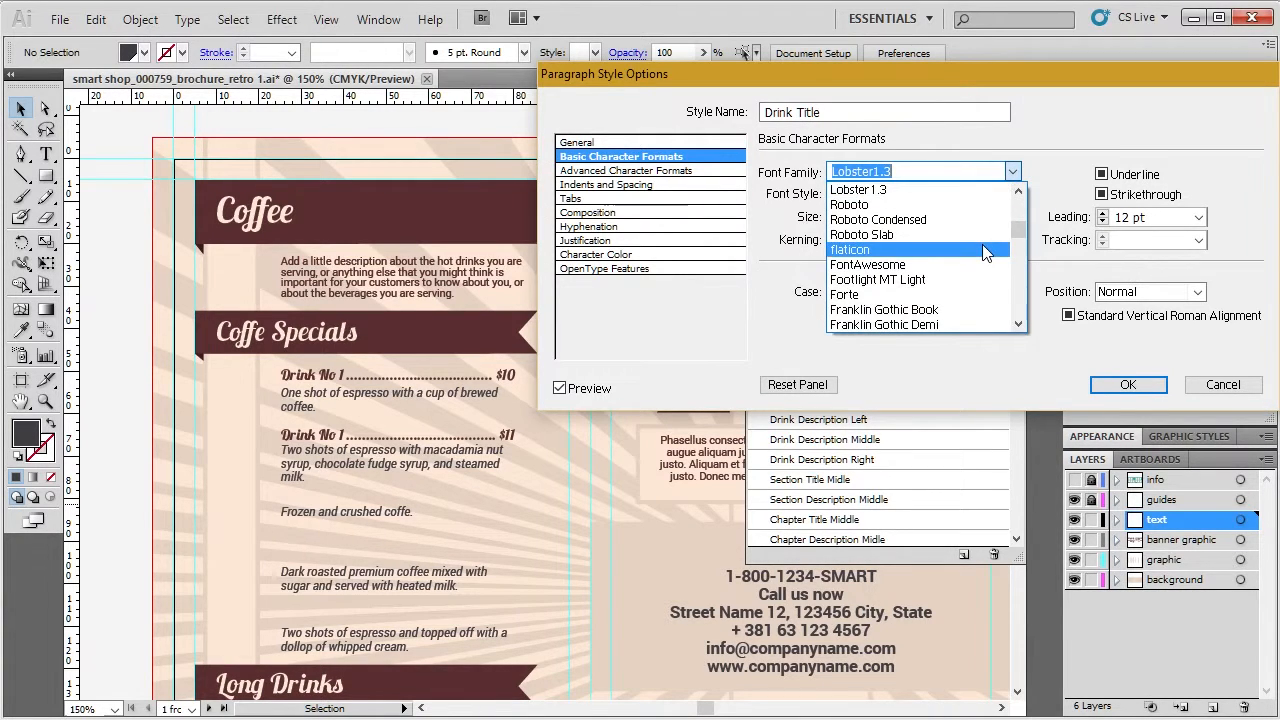
pyautogui.click(983, 297)
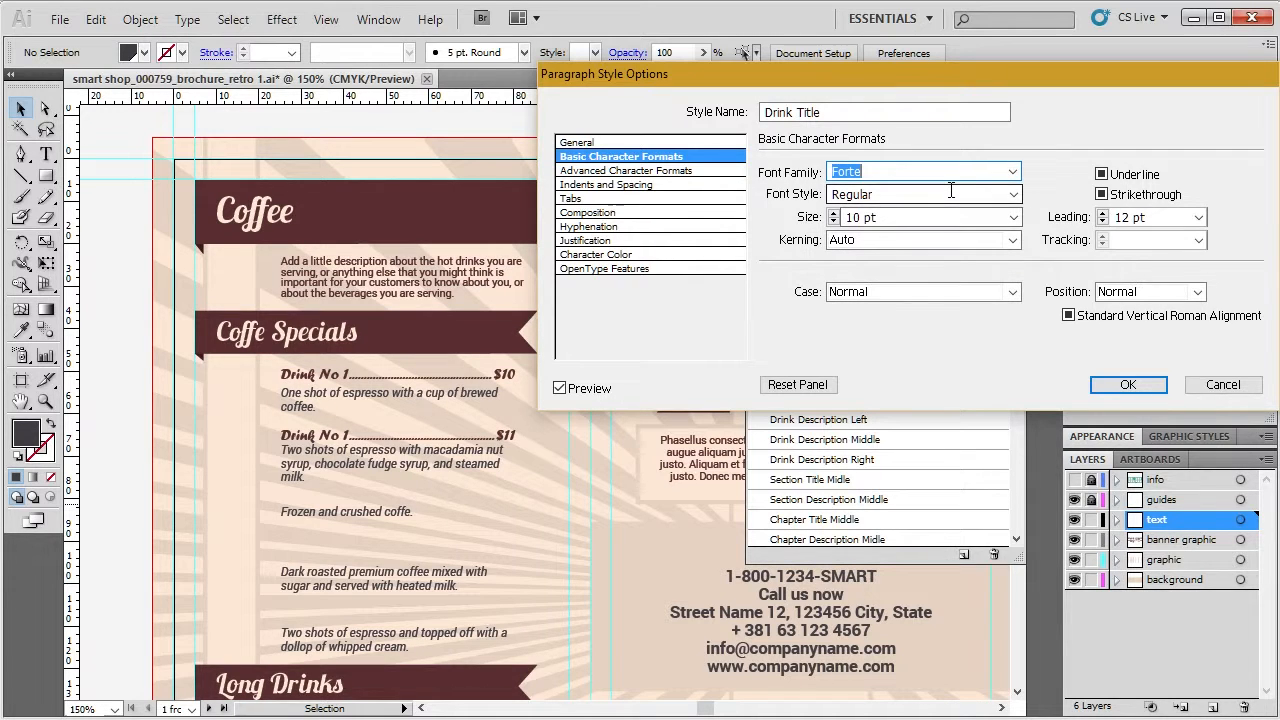
# - Review the font styles offered for the Drink Title style and set its font size to 9 pt
pyautogui.click(1014, 194)
pyautogui.click(1017, 194)
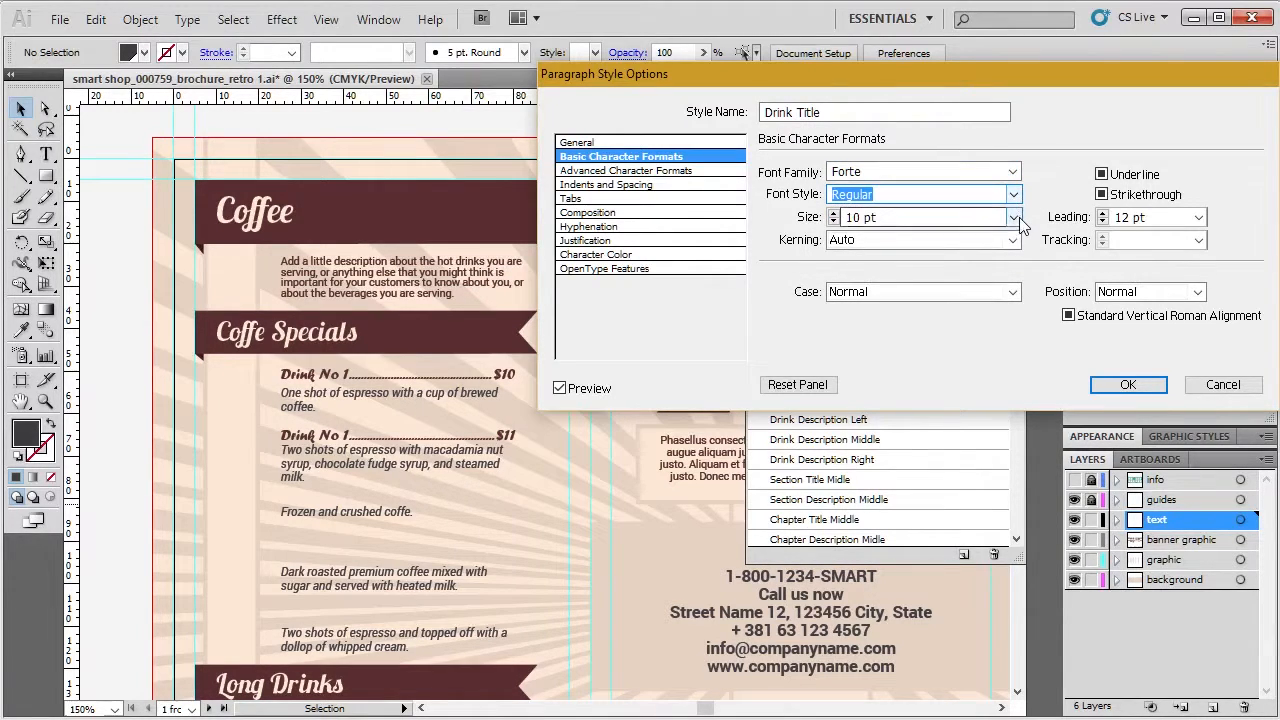
pyautogui.click(1016, 217)
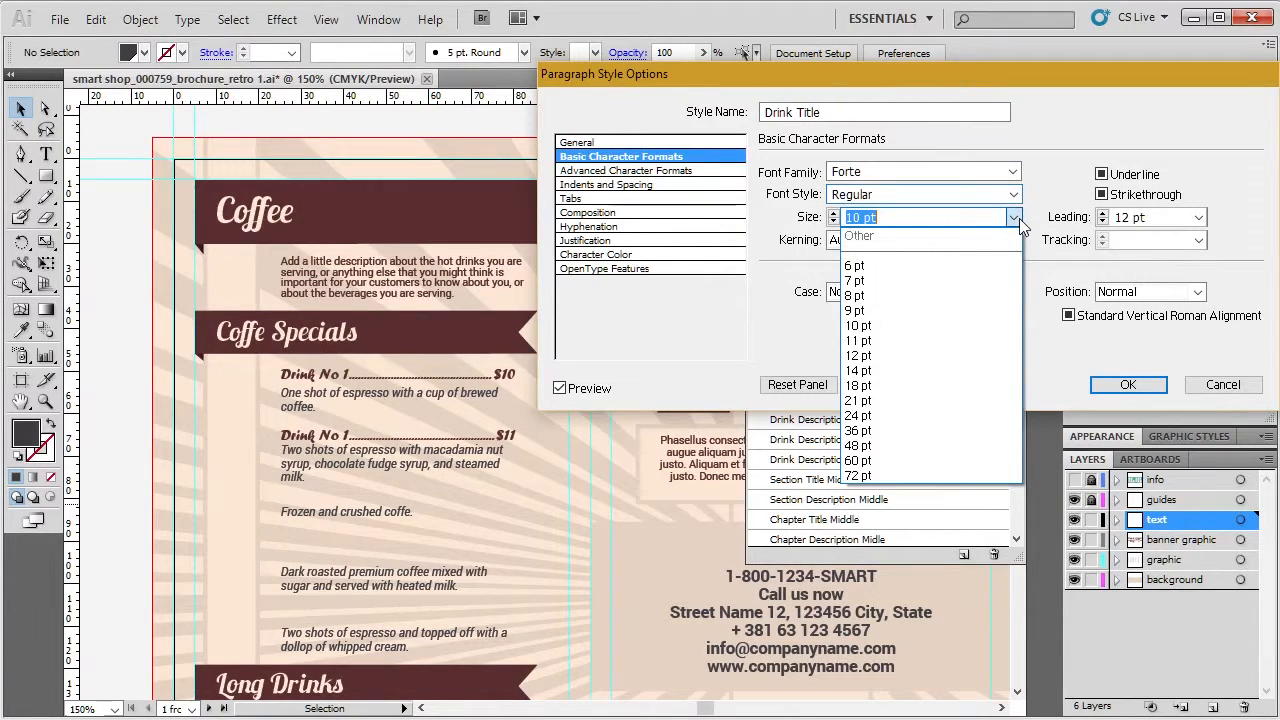
pyautogui.click(933, 311)
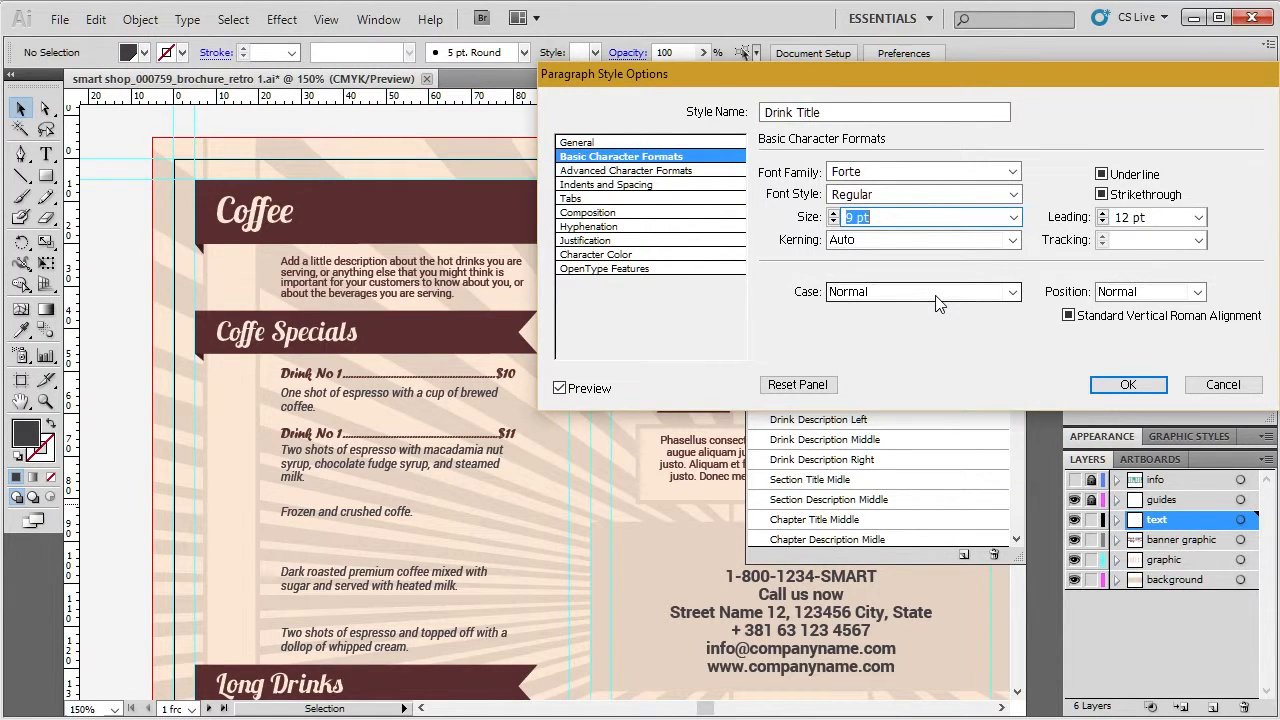
# - Set the Drink Title style's left and right indents to 14 pt, keep Center alignment, and apply the style changes
pyautogui.click(641, 188)
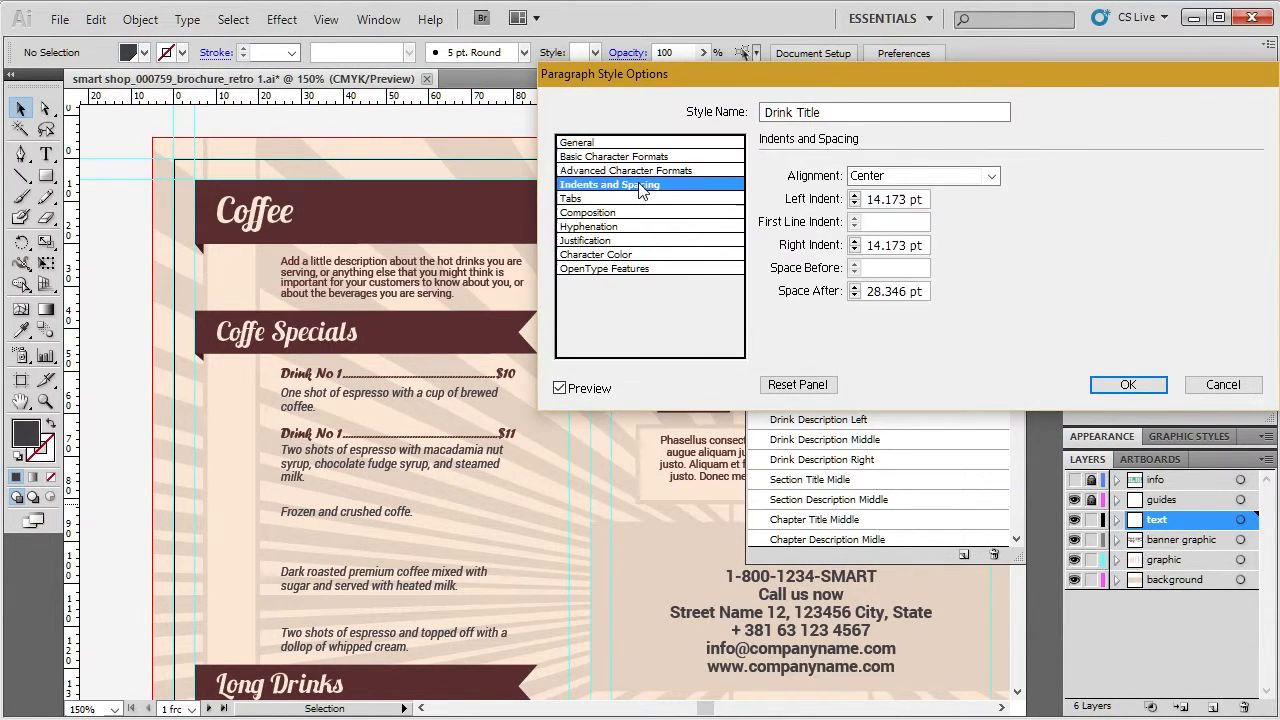
pyautogui.click(855, 196)
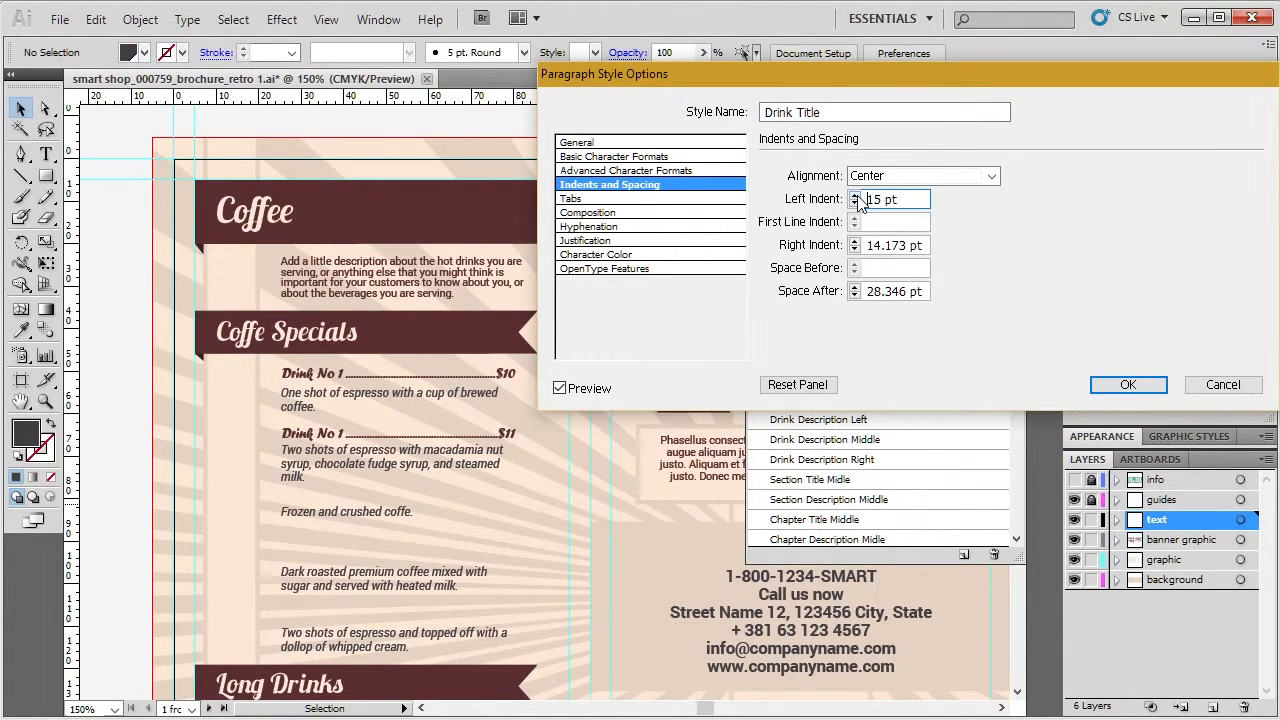
pyautogui.click(855, 204)
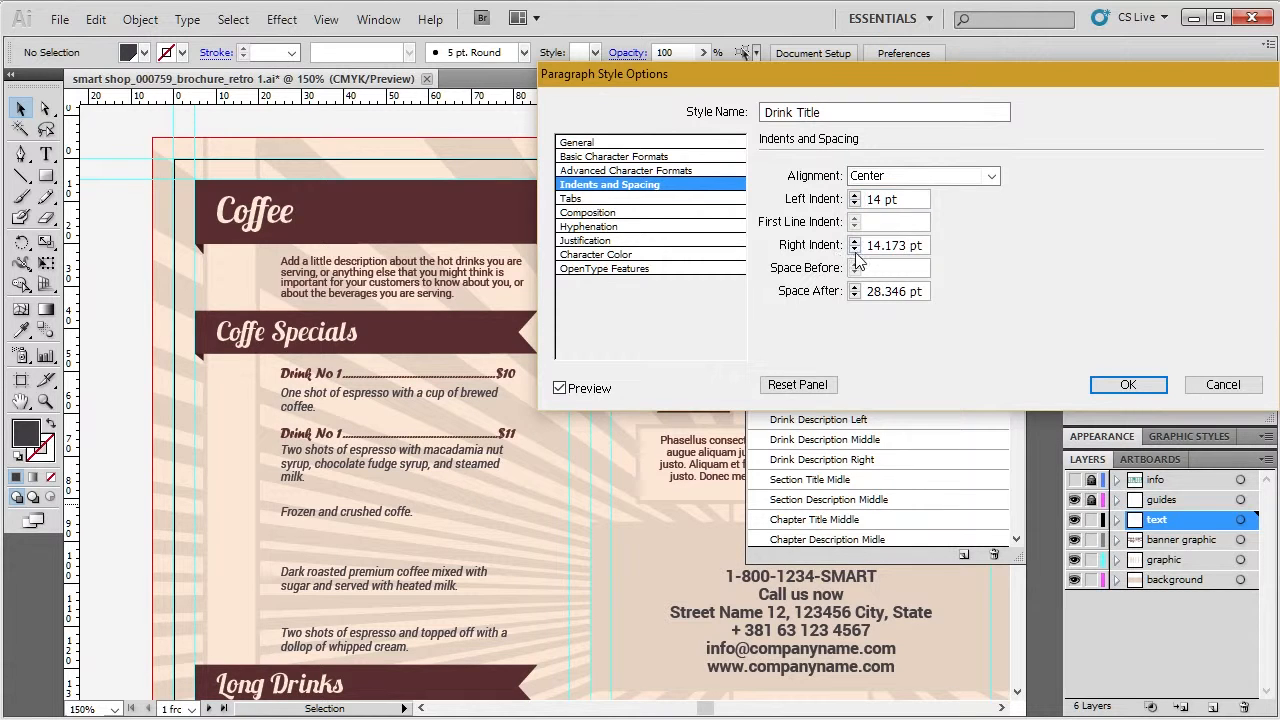
pyautogui.click(855, 249)
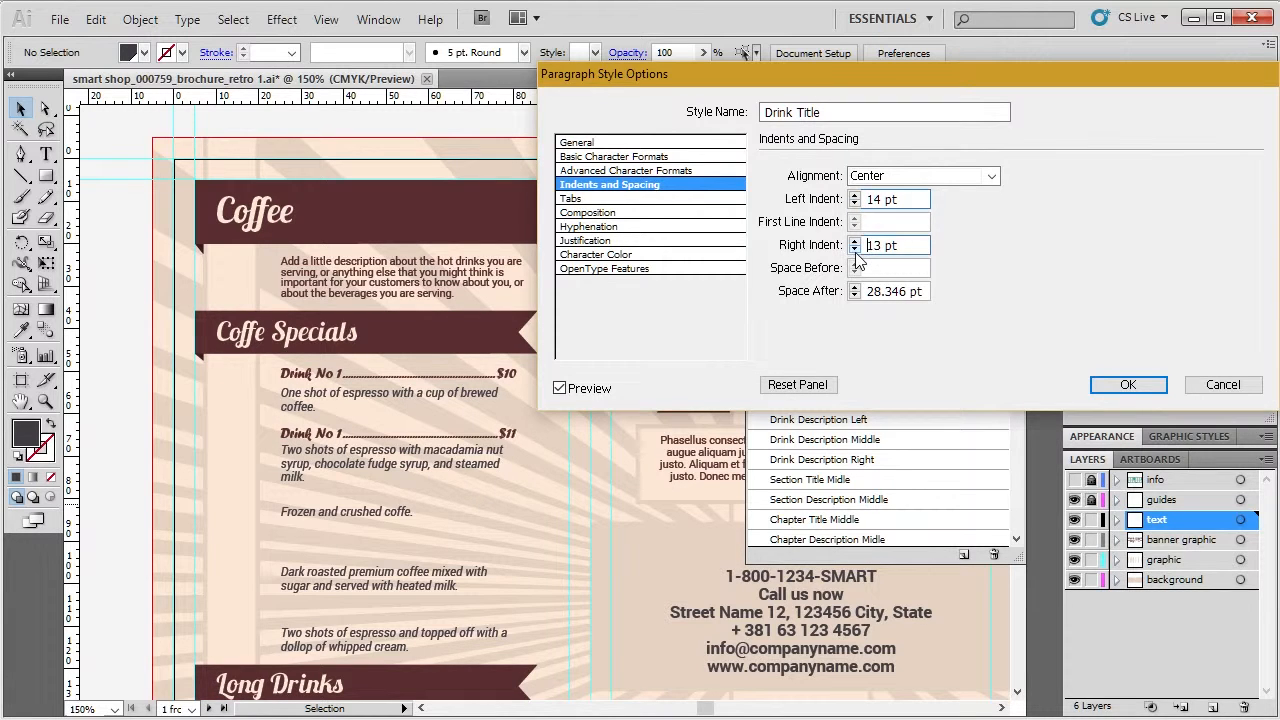
pyautogui.click(901, 176)
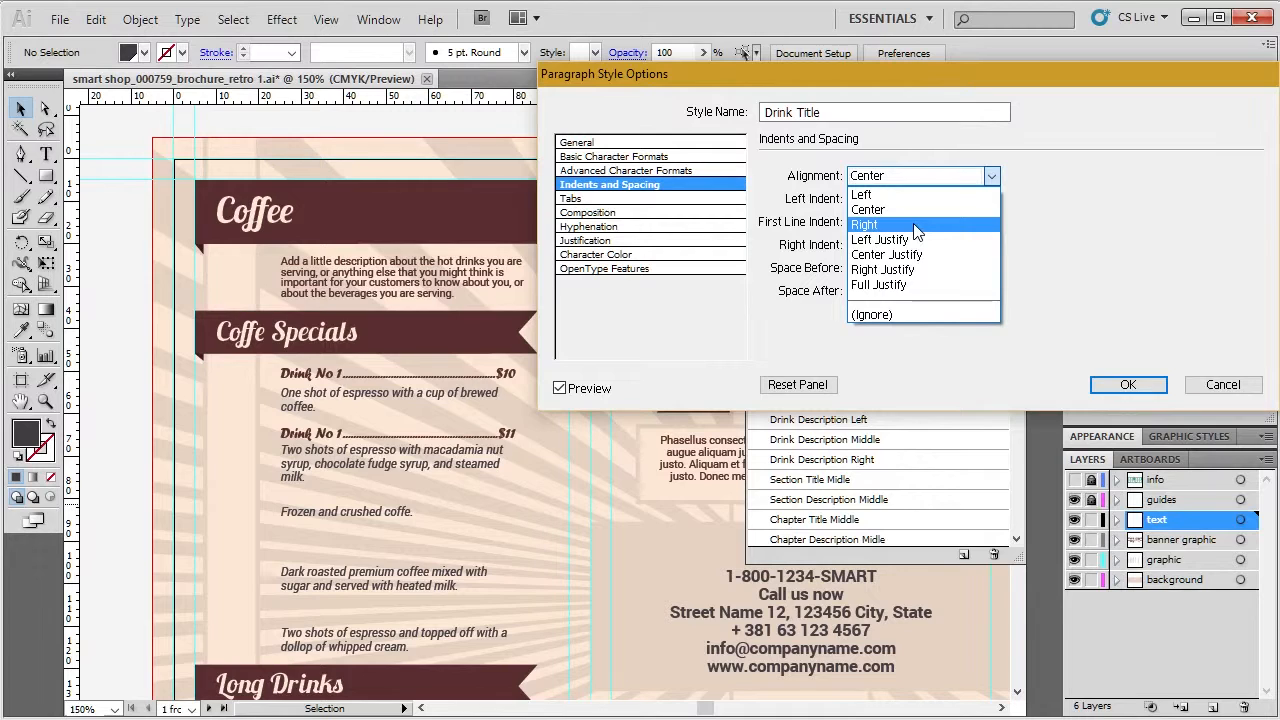
pyautogui.click(905, 207)
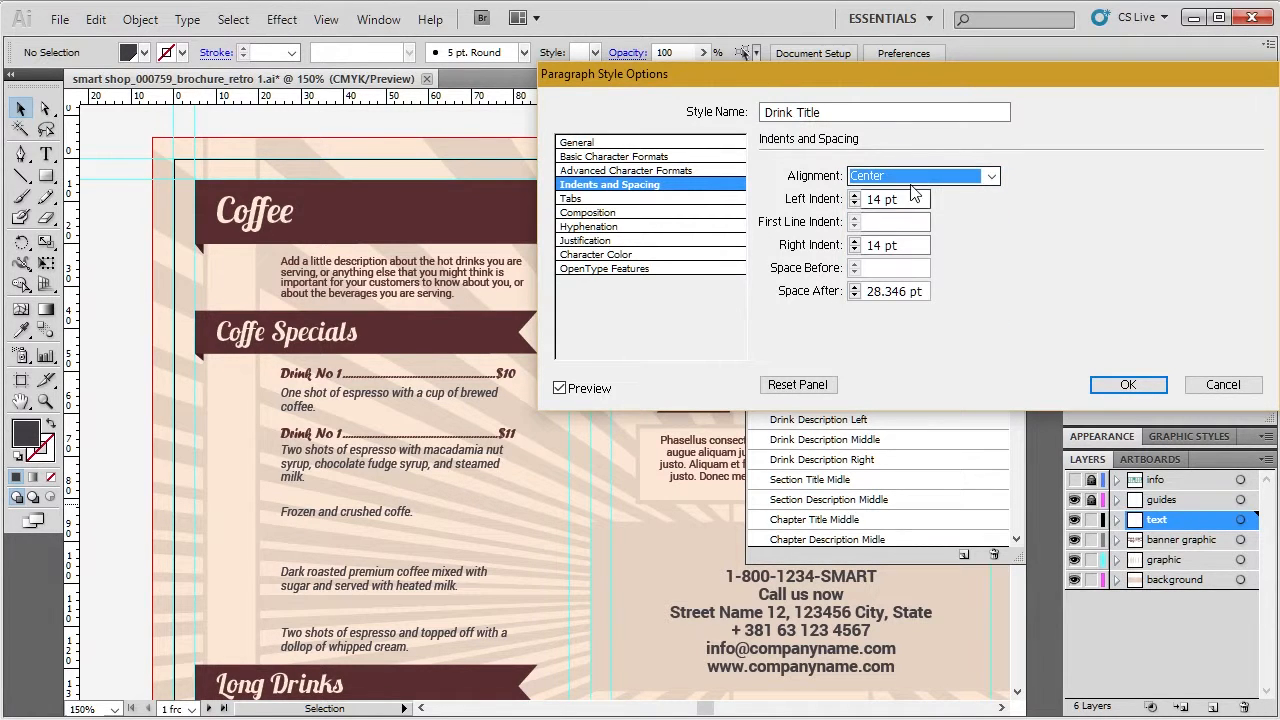
pyautogui.click(1128, 386)
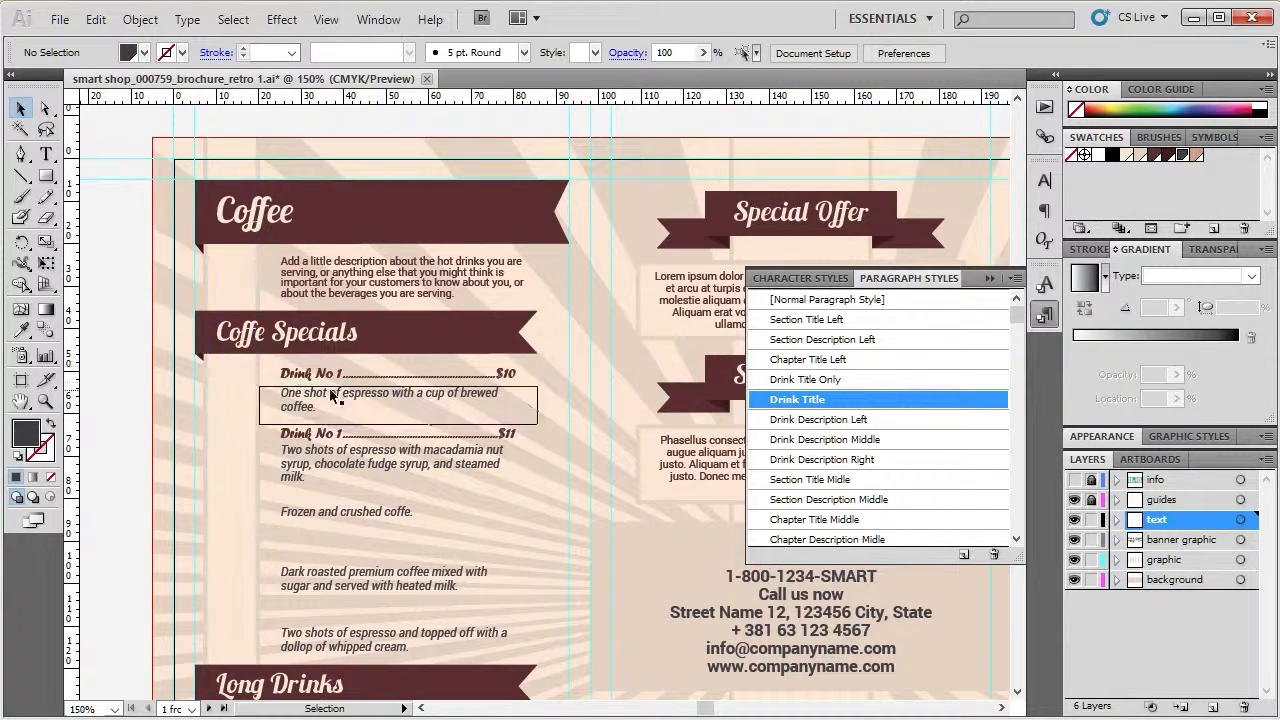
# - Change the Drink Title style's character color to the swatch C=70 M=65 Y=55 K=45 and apply it
pyautogui.doubleClick(840, 405)
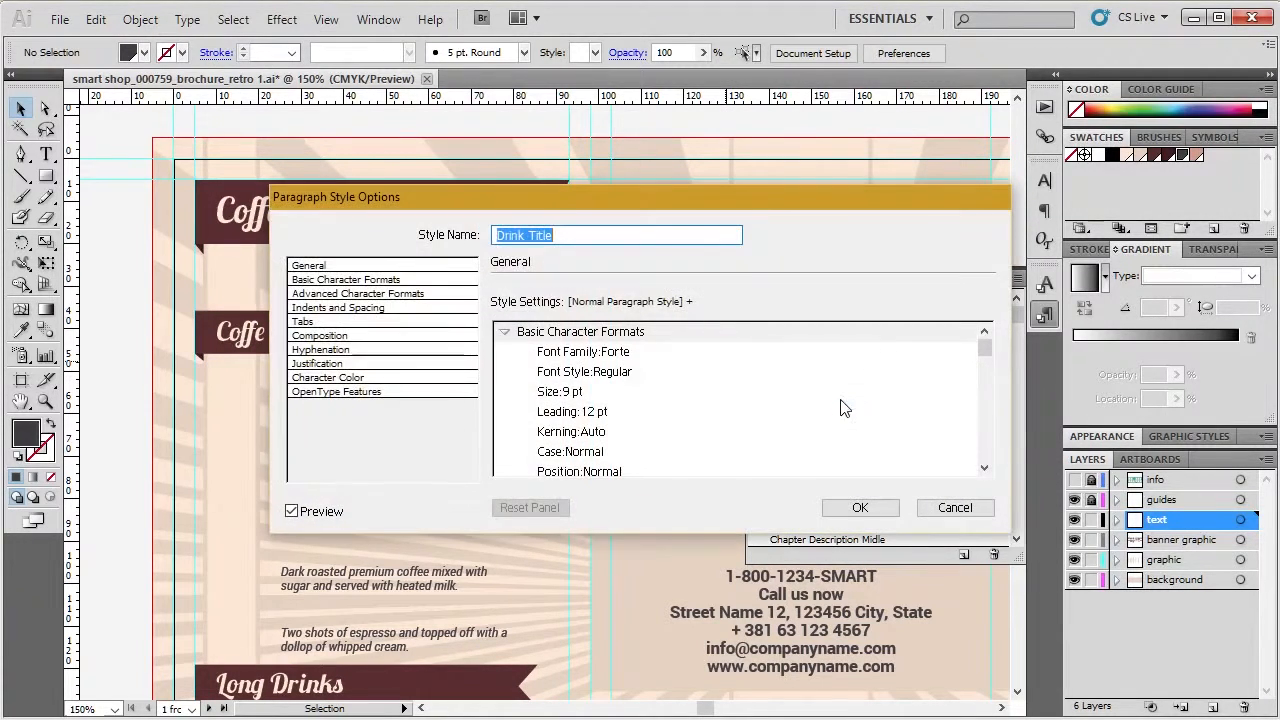
pyautogui.click(383, 377)
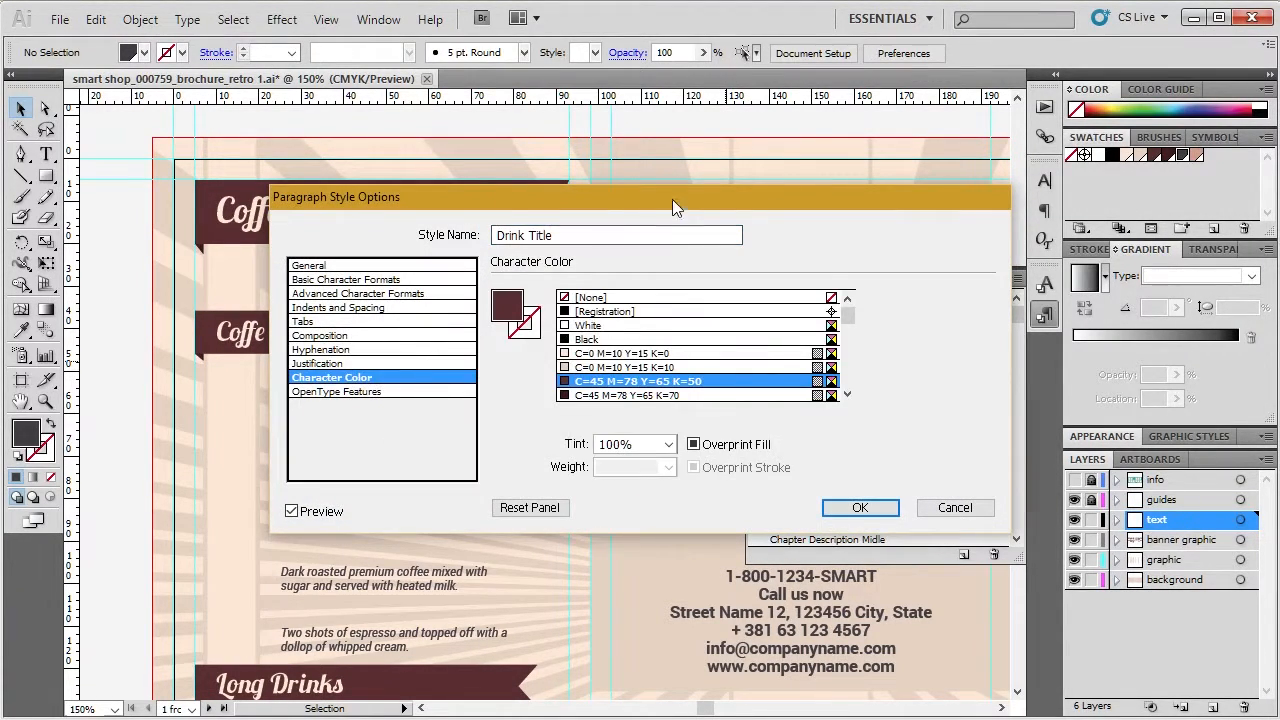
pyautogui.moveTo(672, 199); pyautogui.dragTo(933, 81)
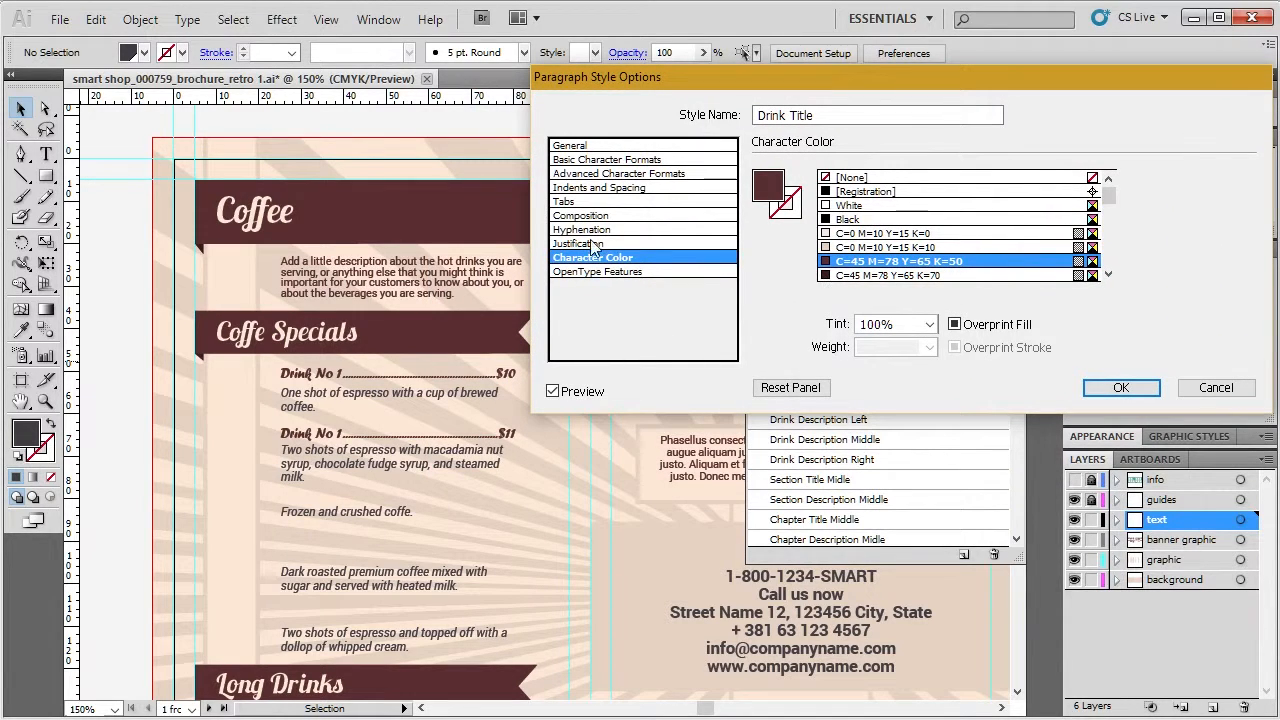
pyautogui.scroll(-1, 975, 250)
pyautogui.click(982, 263)
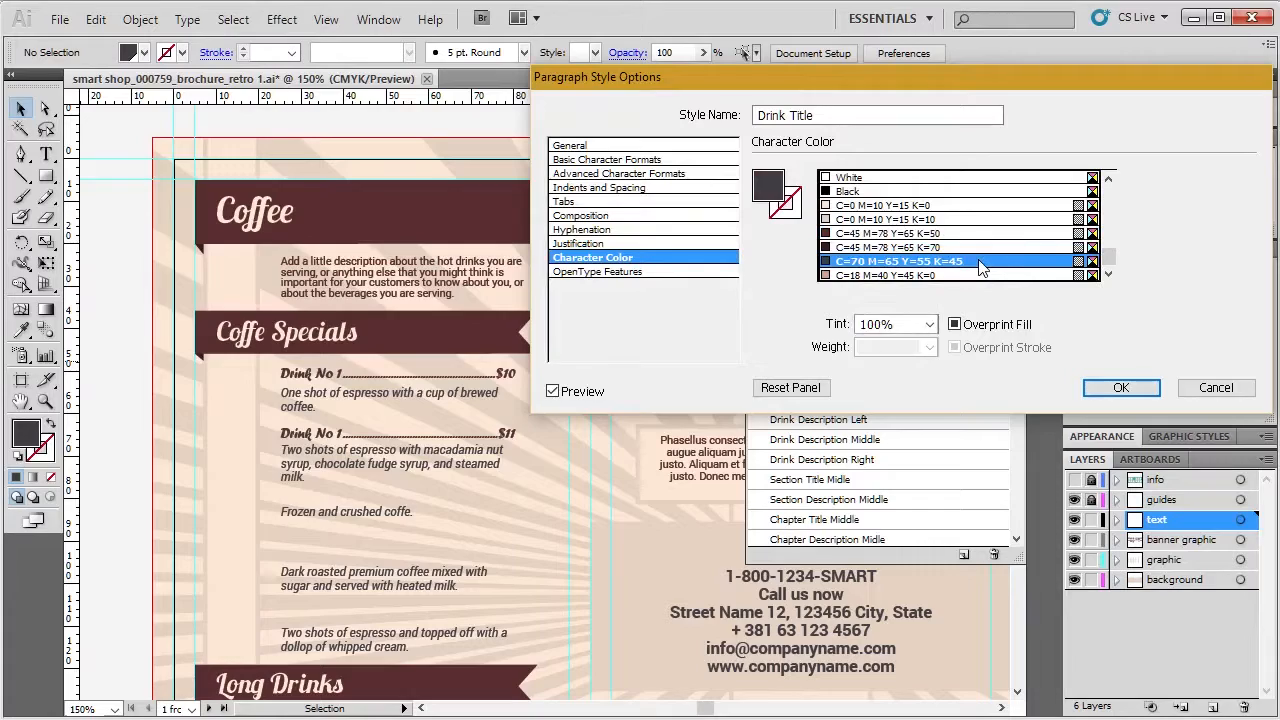
pyautogui.click(1121, 388)
# - Examine the drink titles on both brochure pages, including the Tea and Long Drinks sections, to see where the edited style is used
pyautogui.scroll(-3, 155, 398)
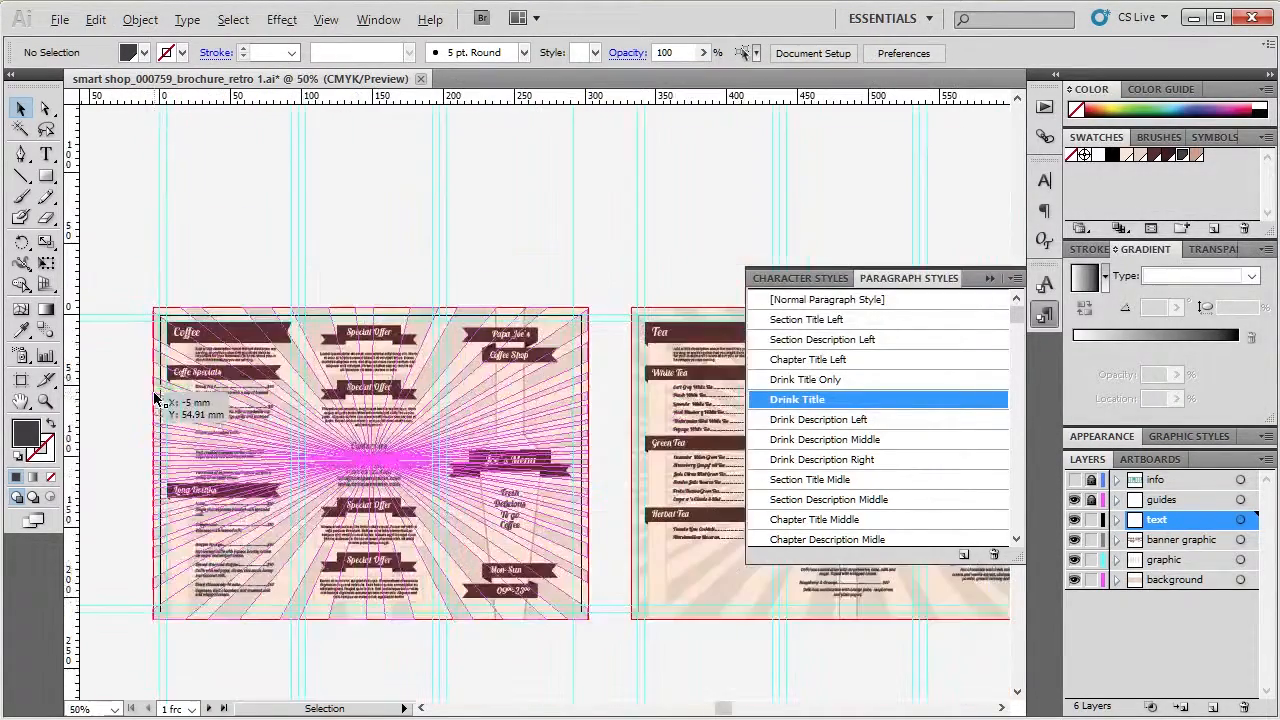
pyautogui.scroll(4, 675, 325)
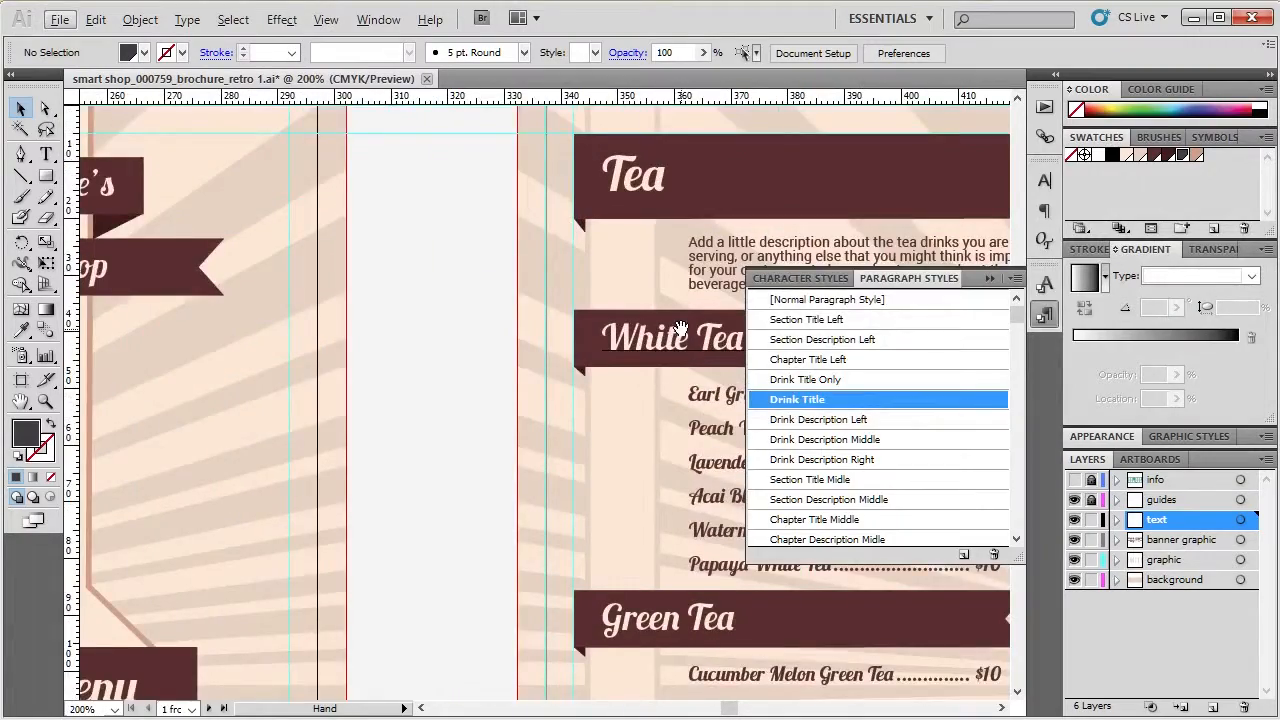
pyautogui.moveTo(680, 330); pyautogui.dragTo(323, 317)
pyautogui.scroll(-4, 323, 318)
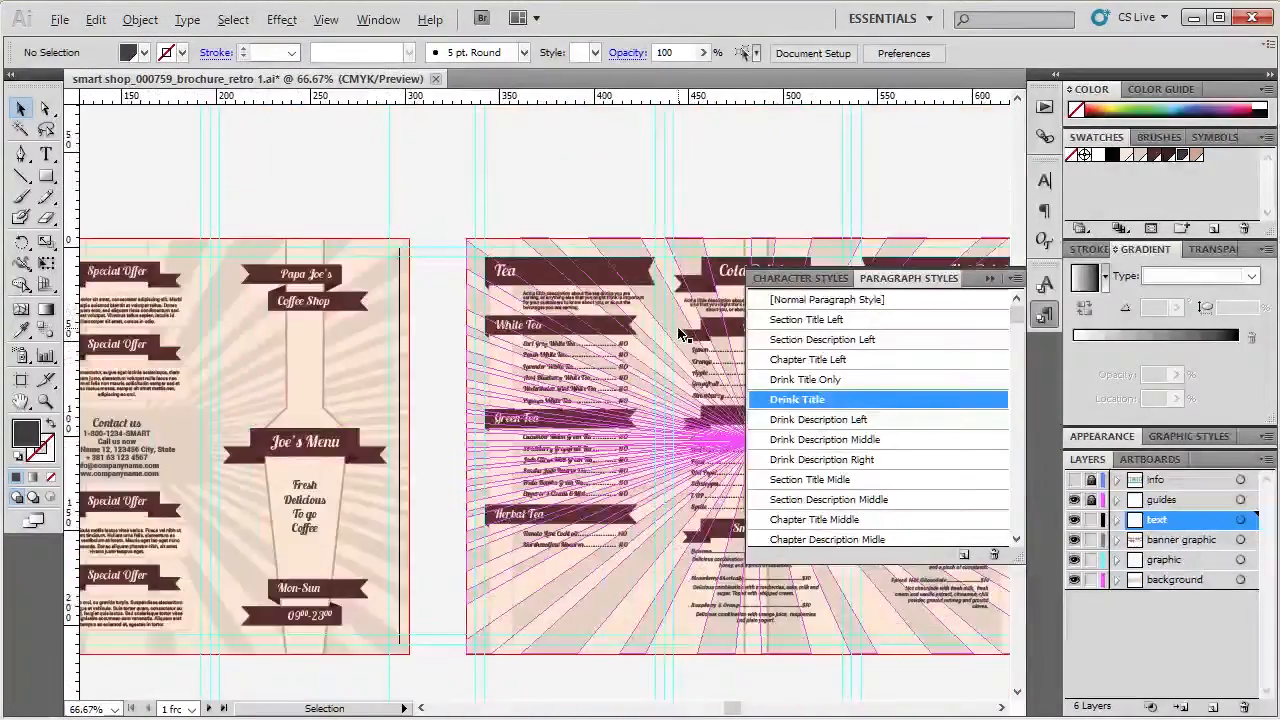
pyautogui.scroll(5, 716, 353)
pyautogui.scroll(-6, 716, 353)
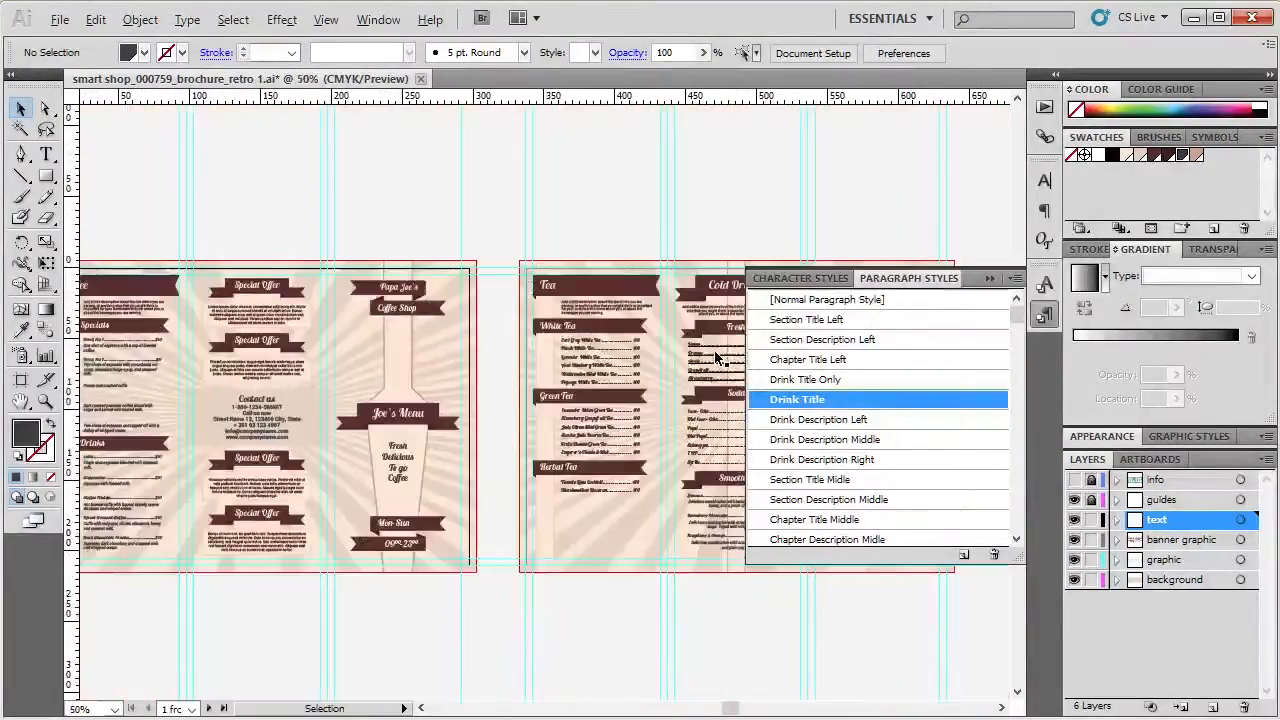
pyautogui.scroll(5, 141, 425)
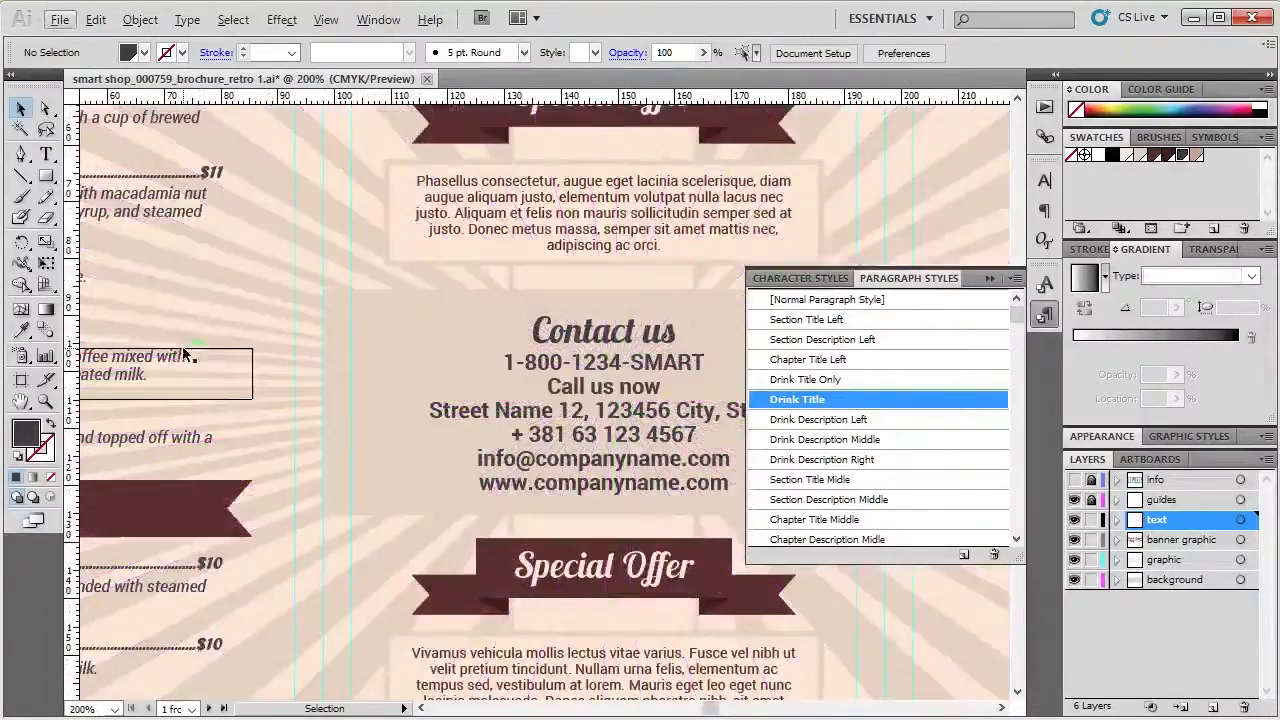
pyautogui.moveTo(188, 354); pyautogui.dragTo(618, 182)
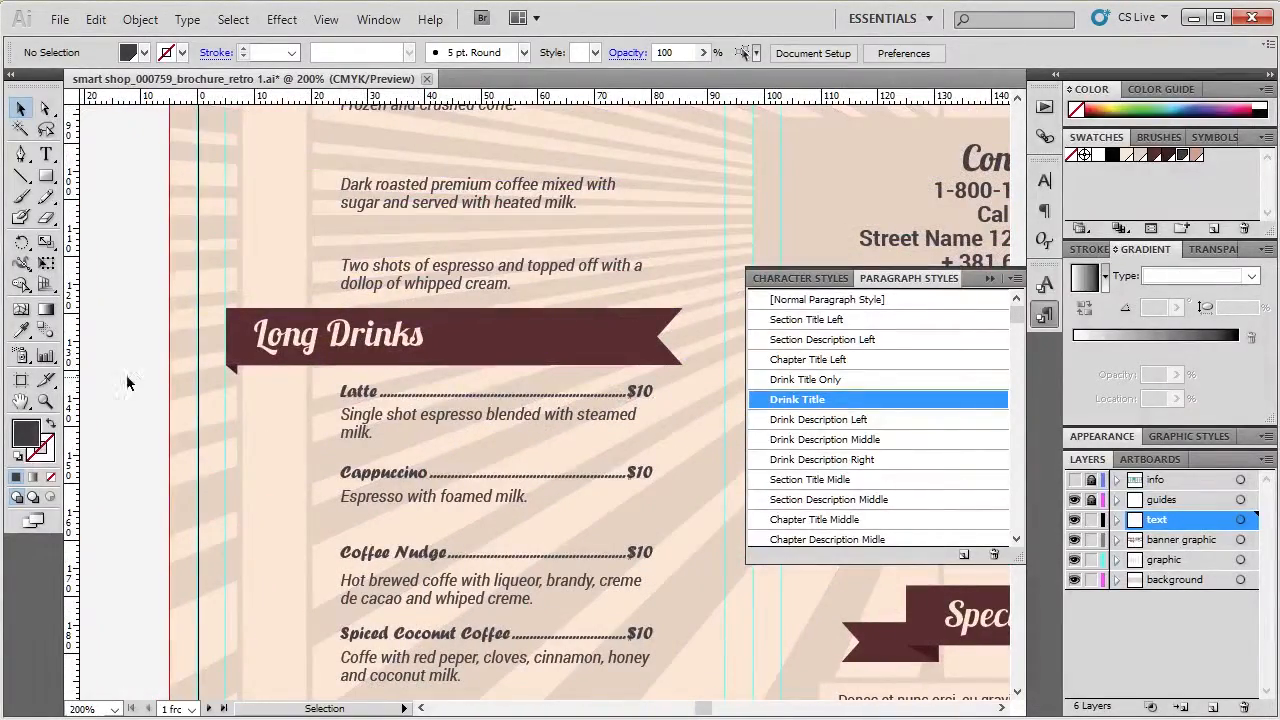
pyautogui.scroll(-2, 123, 364)
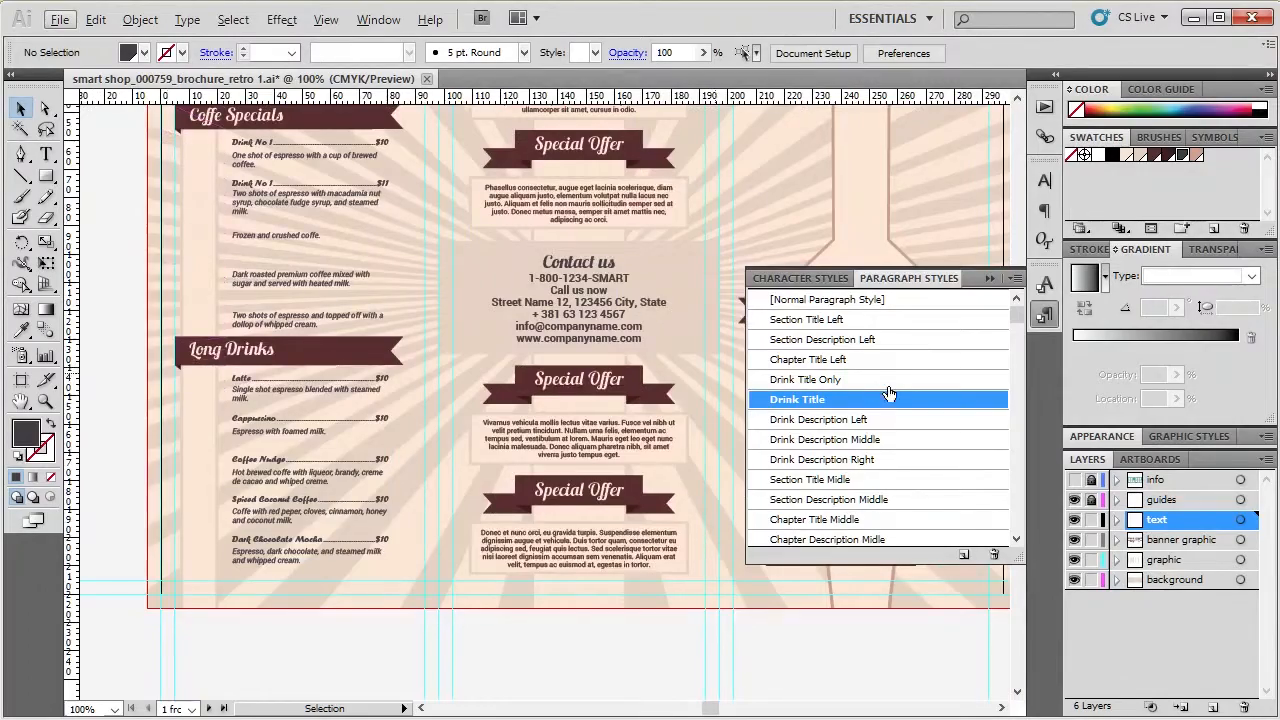
# - Select the White Tea drink list on the second page to check its paragraph style, and return to the Coffee section
pyautogui.moveTo(442, 349); pyautogui.dragTo(10, 381)
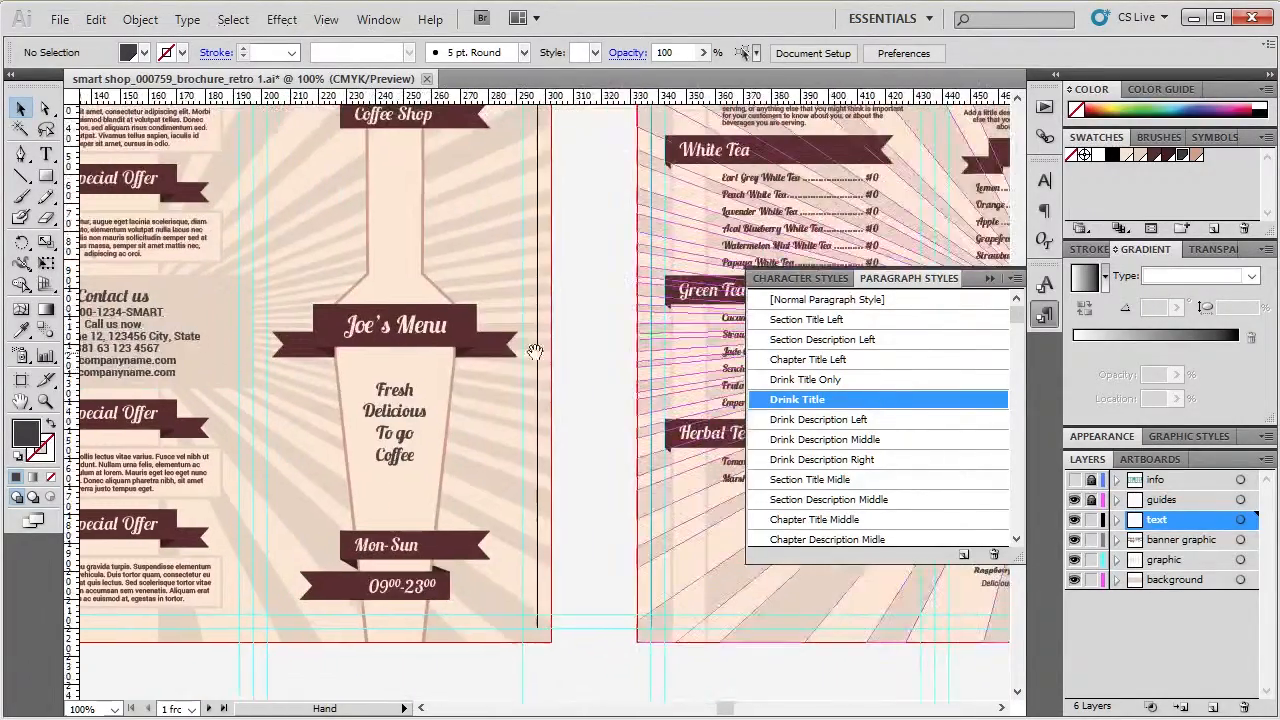
pyautogui.moveTo(588, 338); pyautogui.dragTo(191, 377)
pyautogui.click(407, 238)
pyautogui.click(407, 238)
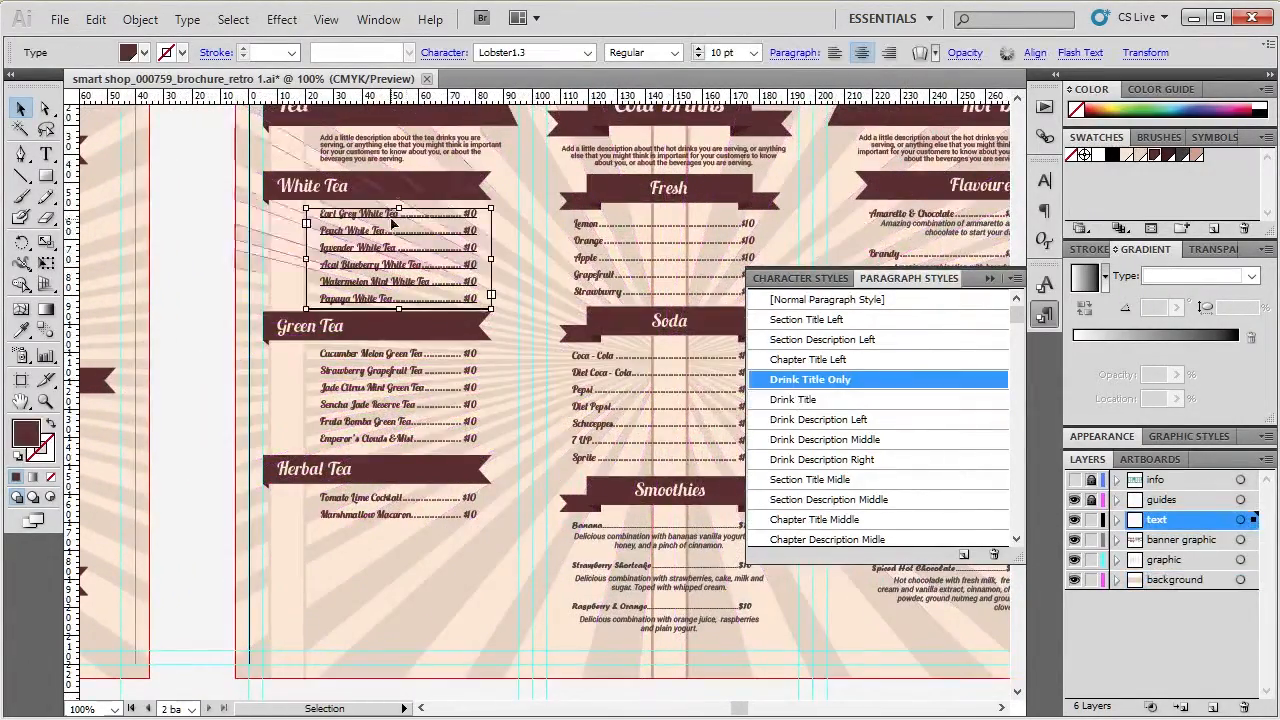
pyautogui.scroll(4, 390, 228)
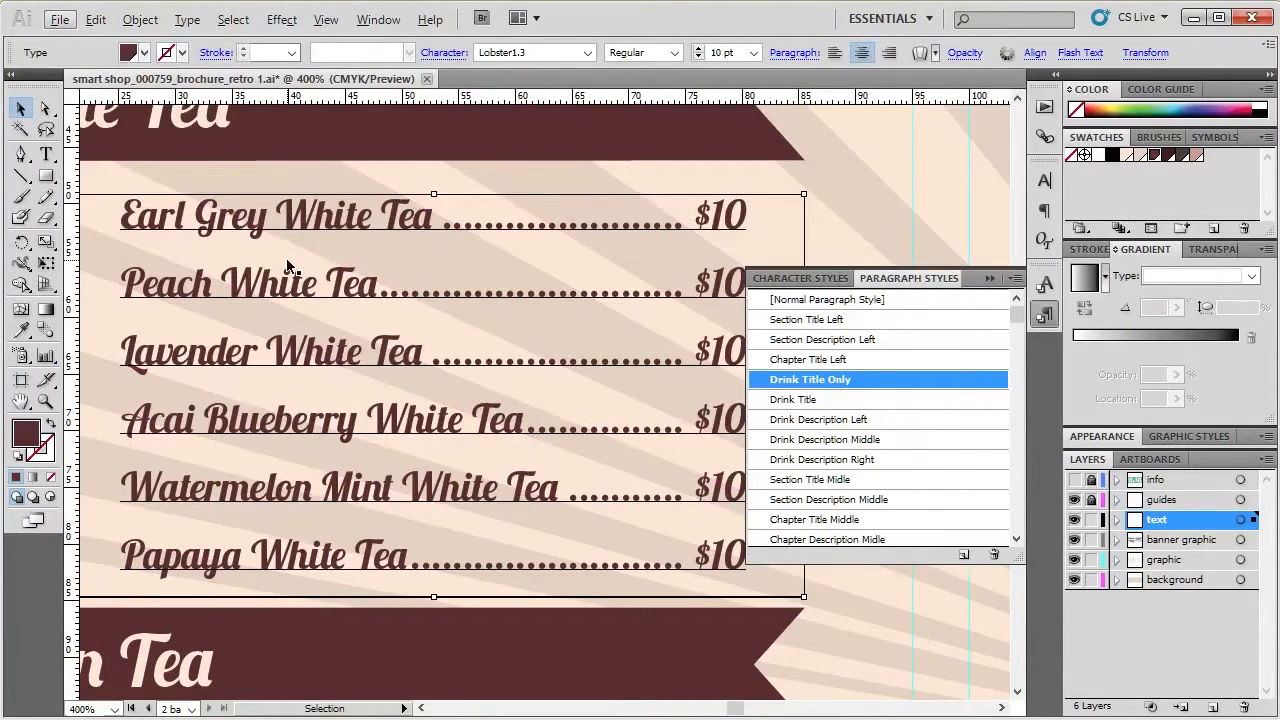
pyautogui.scroll(-4, 645, 412)
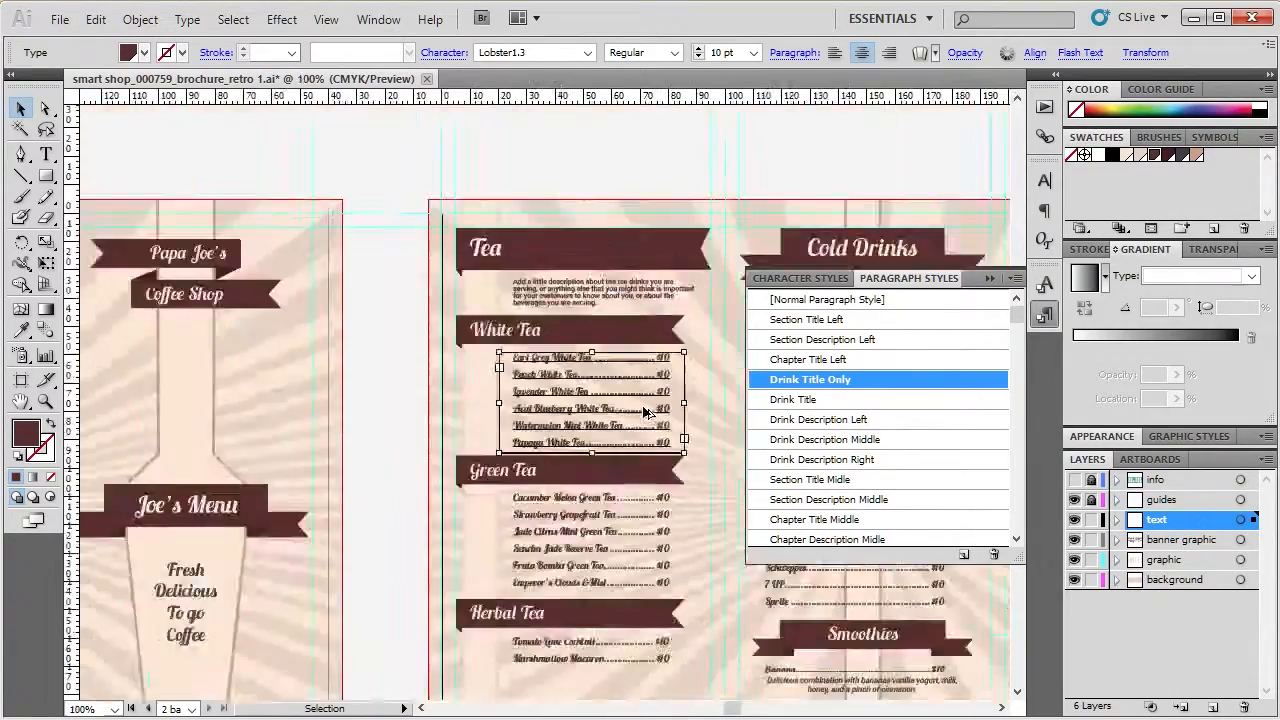
pyautogui.scroll(-1, 645, 412)
pyautogui.scroll(-1, 212, 440)
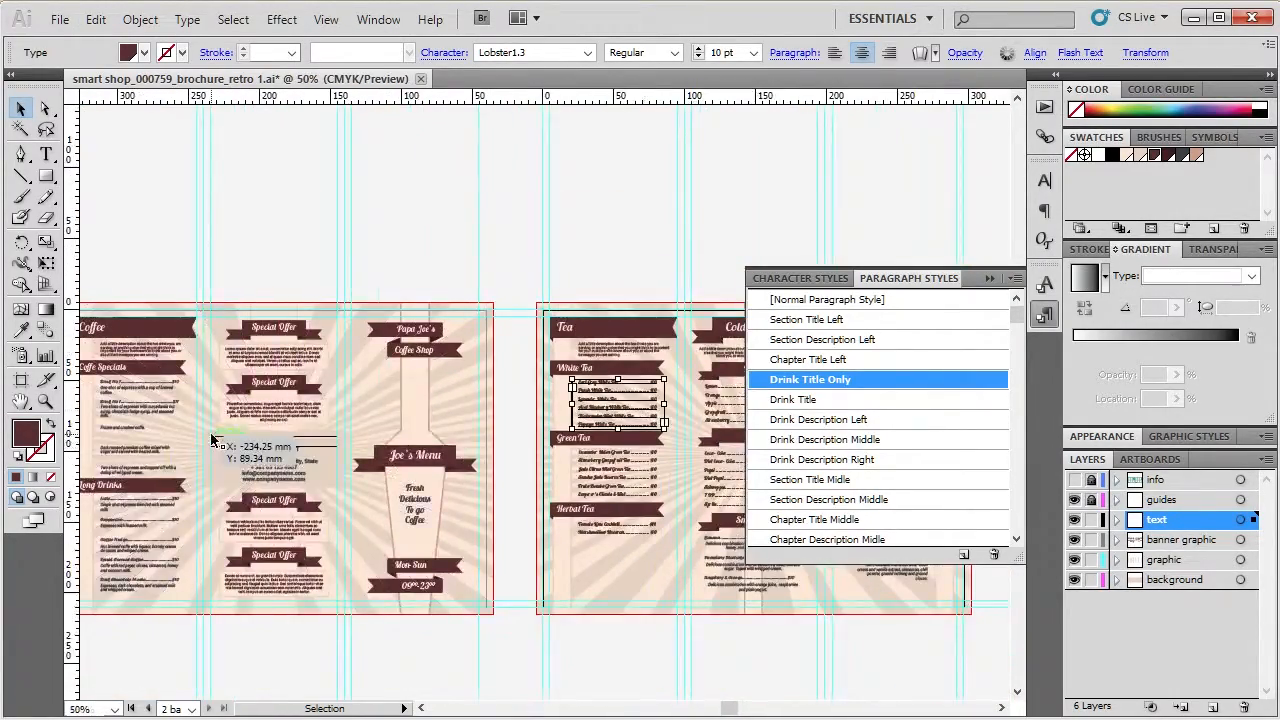
pyautogui.scroll(3, 212, 440)
pyautogui.moveTo(240, 373); pyautogui.dragTo(579, 468)
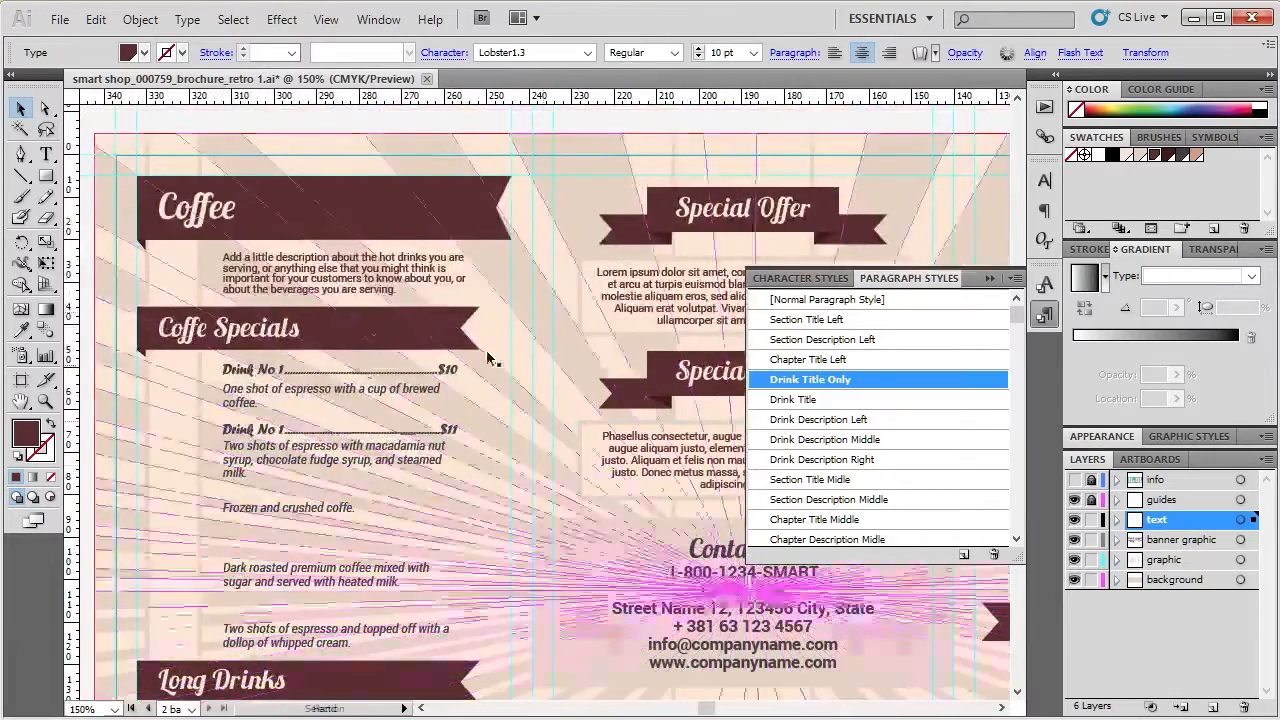
# - Select the Coffe Specials, Coffee and first Special Offer headings in turn to check which paragraph style each one uses
pyautogui.click(359, 113)
pyautogui.scroll(-2, 356, 246)
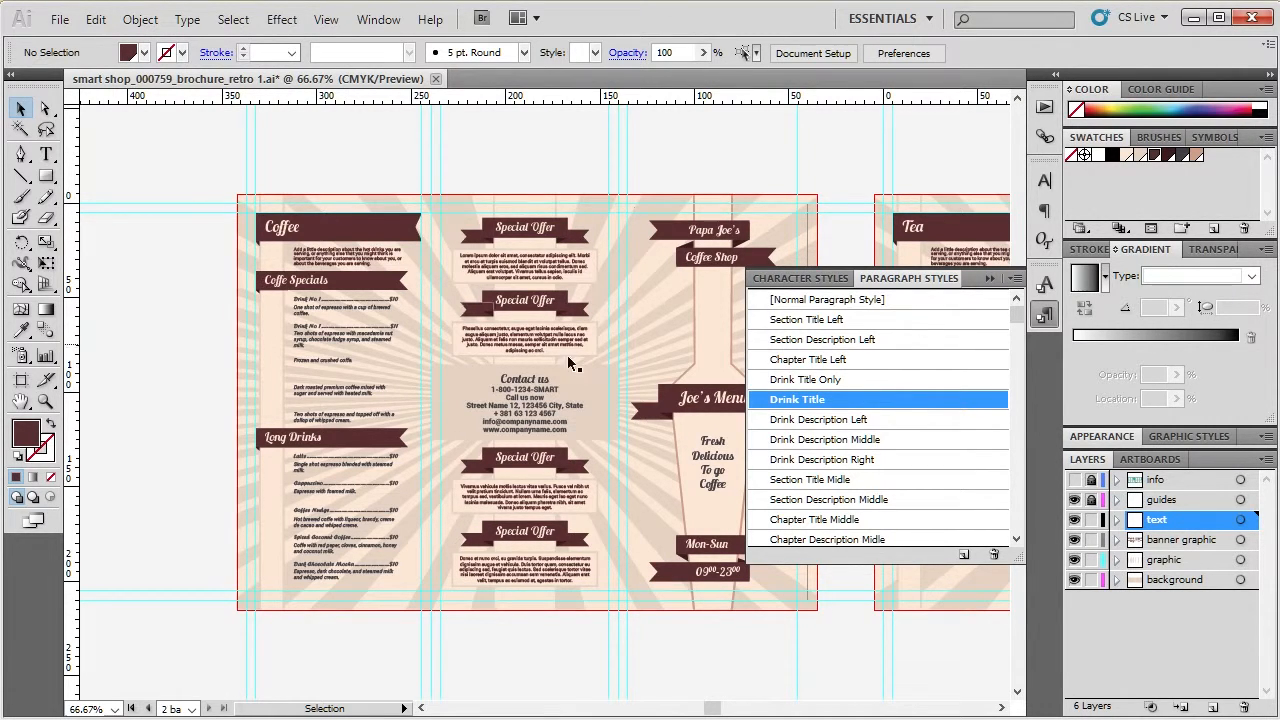
pyautogui.scroll(-3, 826, 458)
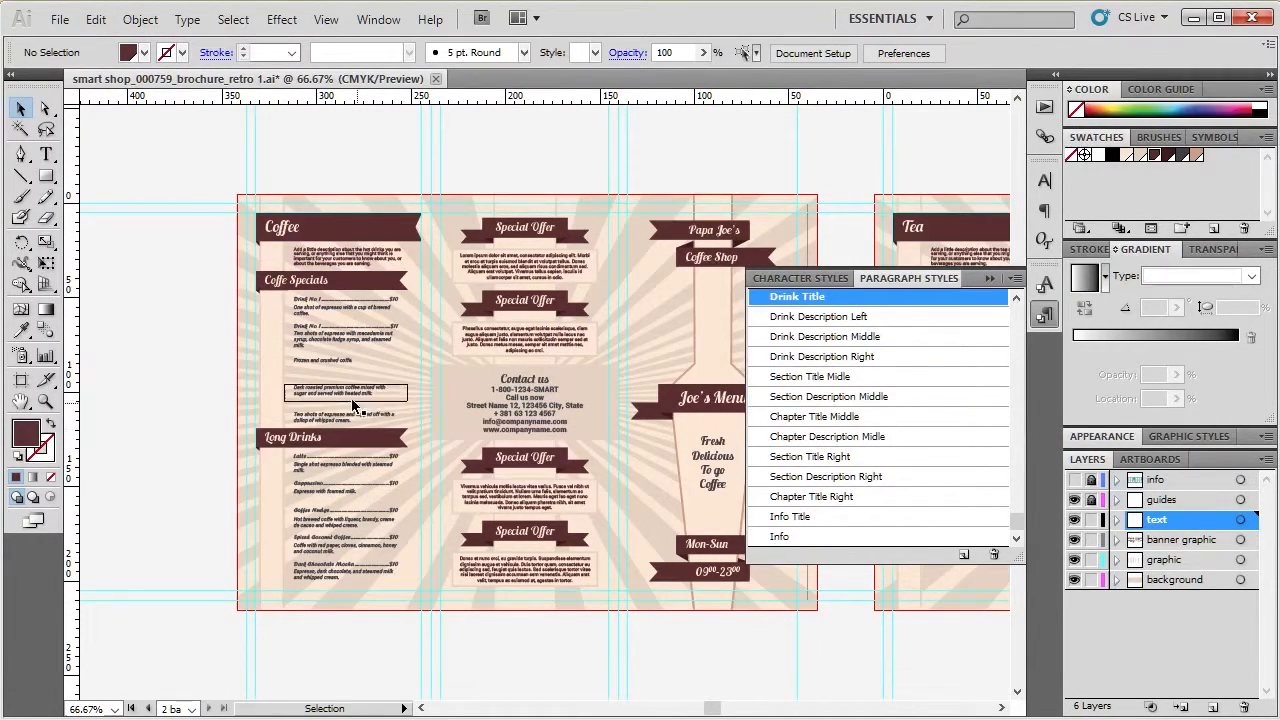
pyautogui.click(302, 282)
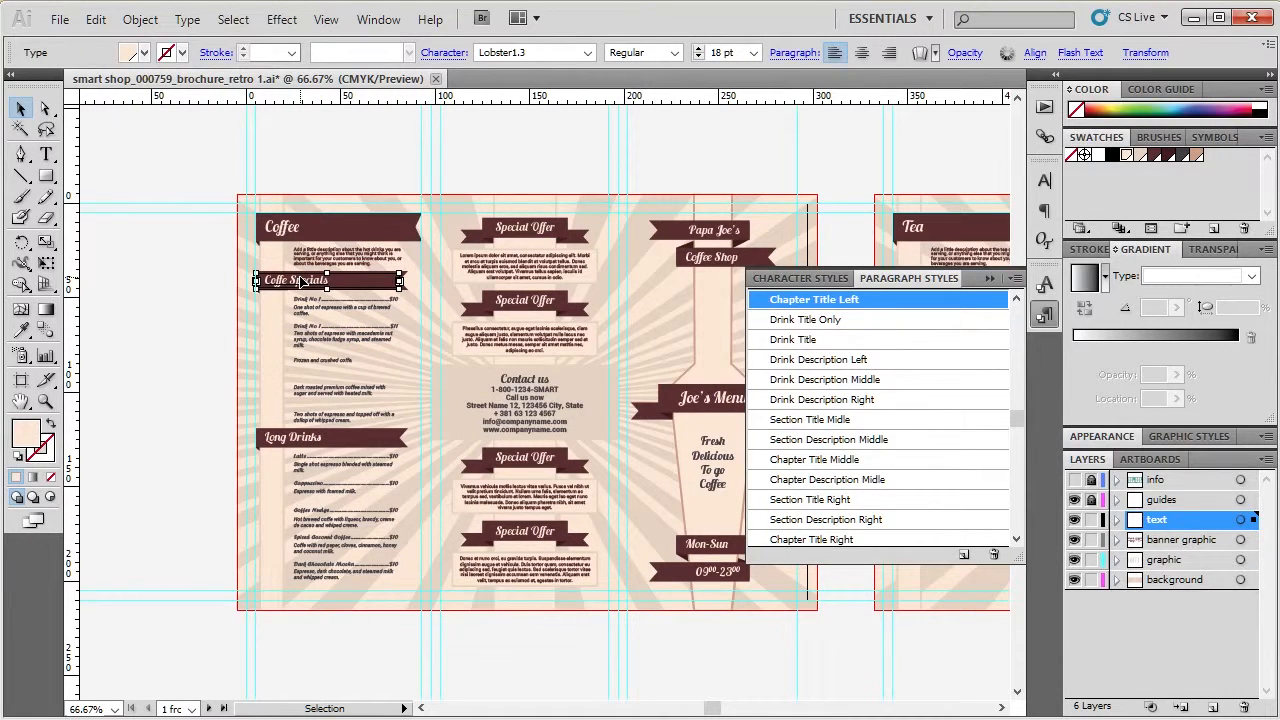
pyautogui.click(296, 232)
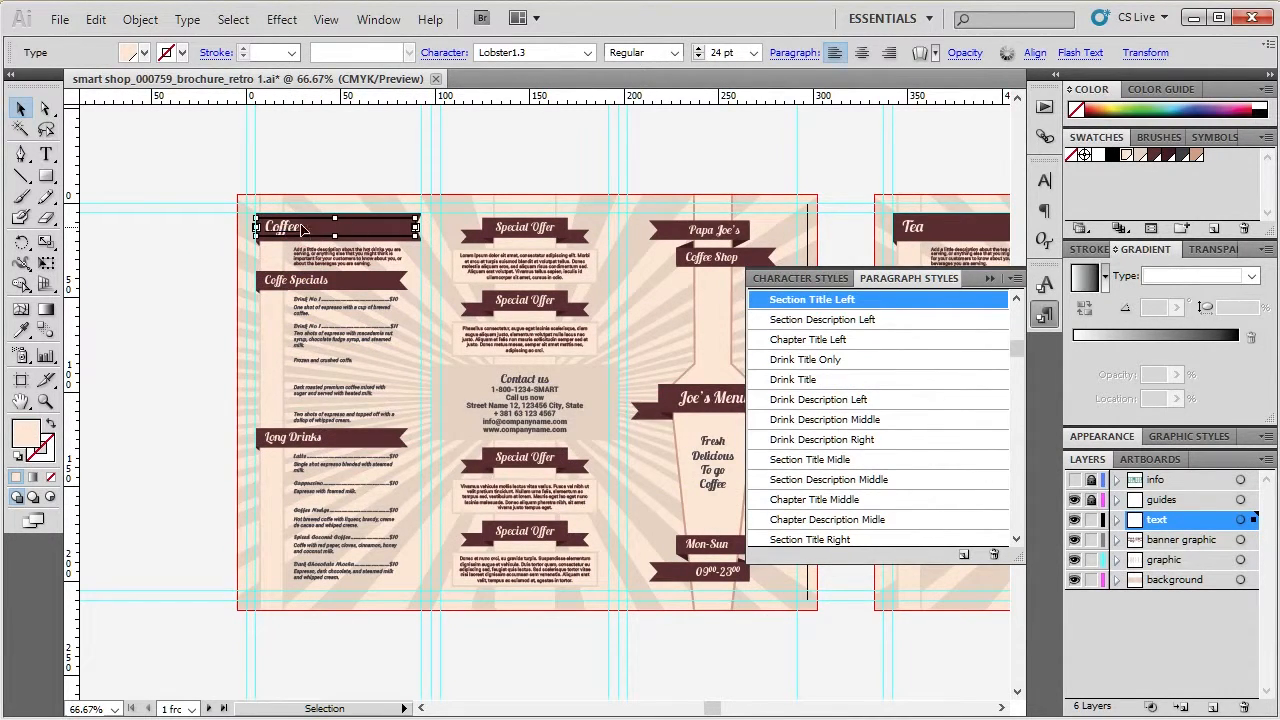
pyautogui.click(512, 232)
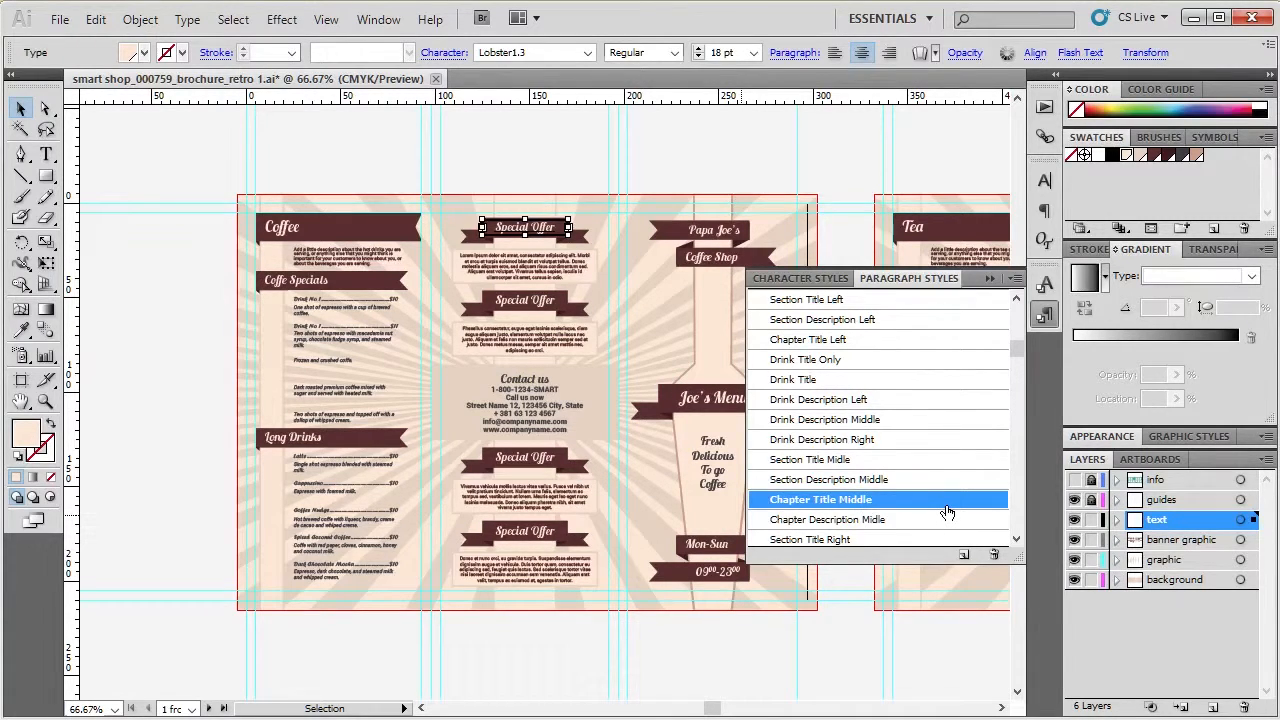
# - View the options of the Chapter Title Middle paragraph style, leave them without changes, close the paragraph styles list and deselect the heading
pyautogui.doubleClick(888, 505)
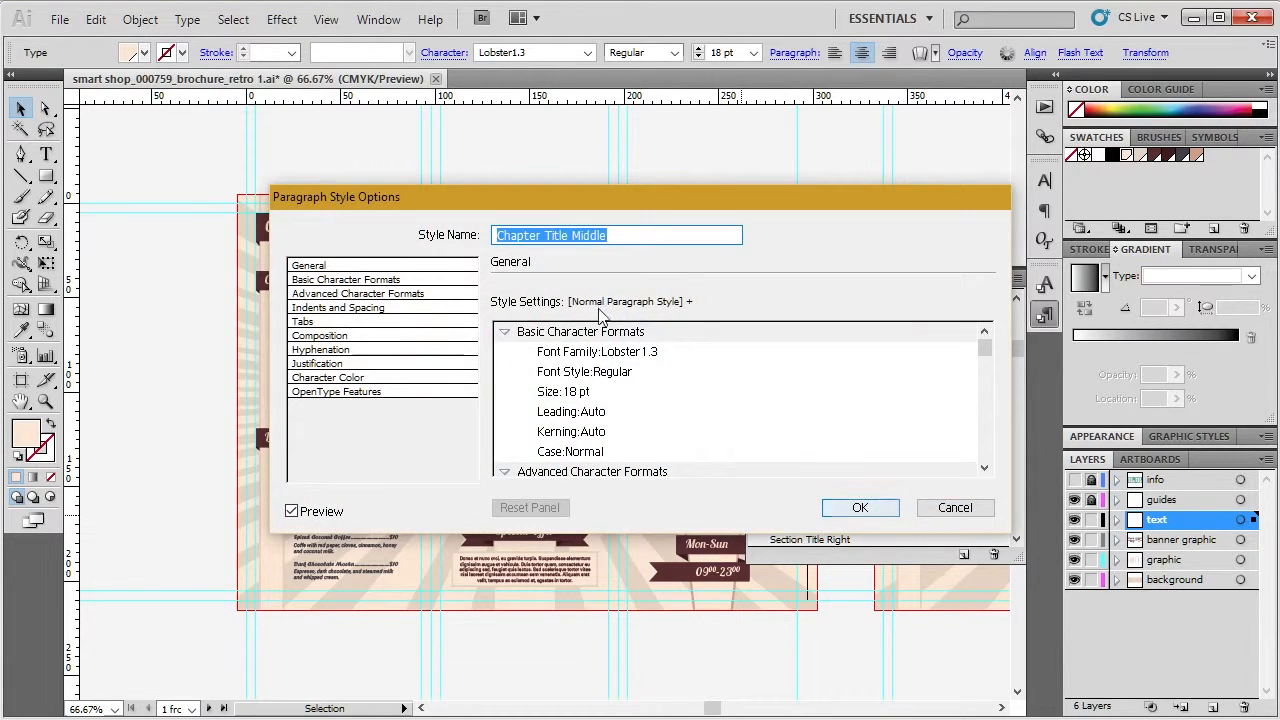
pyautogui.moveTo(623, 195); pyautogui.dragTo(791, 188)
pyautogui.click(1170, 495)
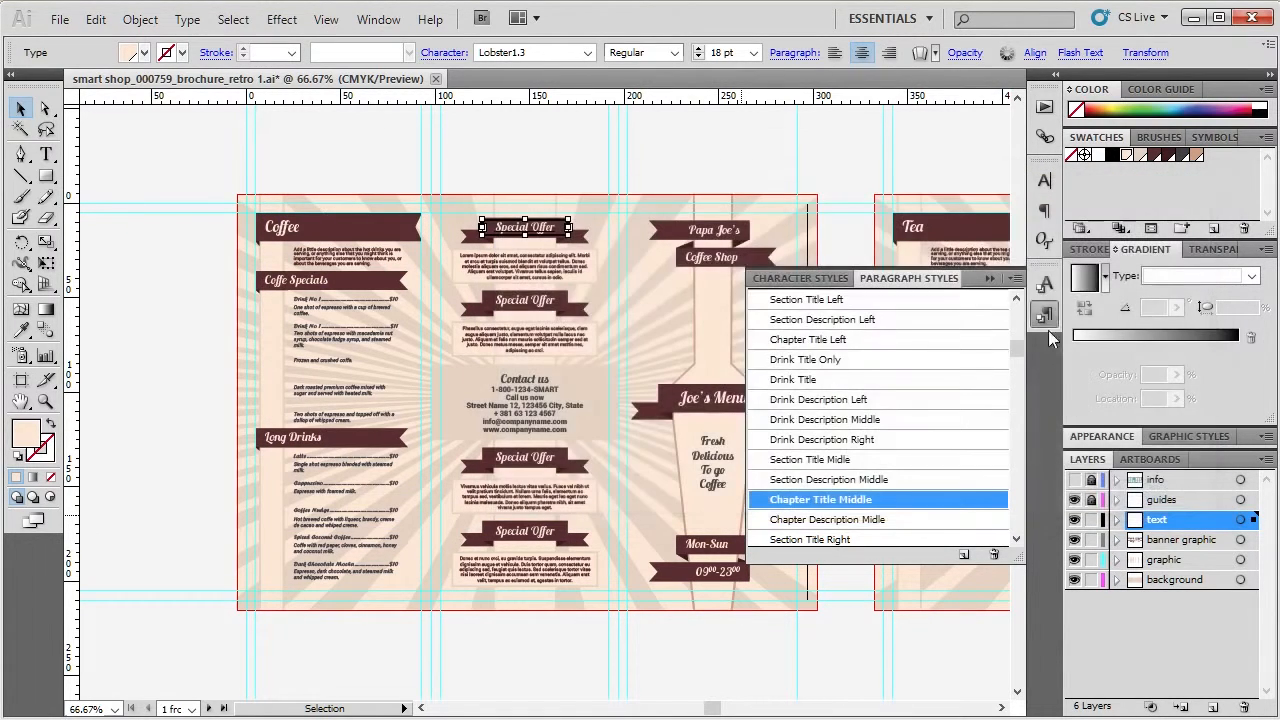
pyautogui.click(1046, 314)
pyautogui.click(740, 164)
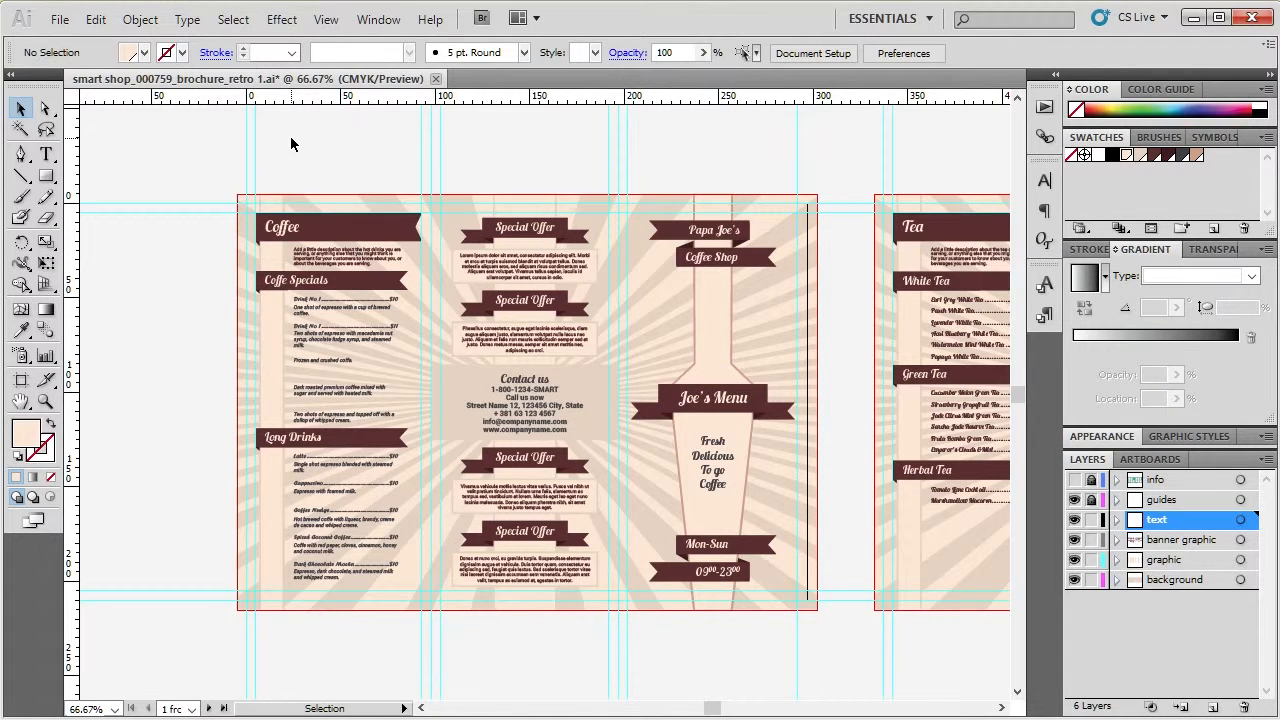
# - Save the brochure as a new Illustrator CS5 file named smart shop_000759_brochure_retro 1_FINAL in the AI folder
pyautogui.click(60, 19)
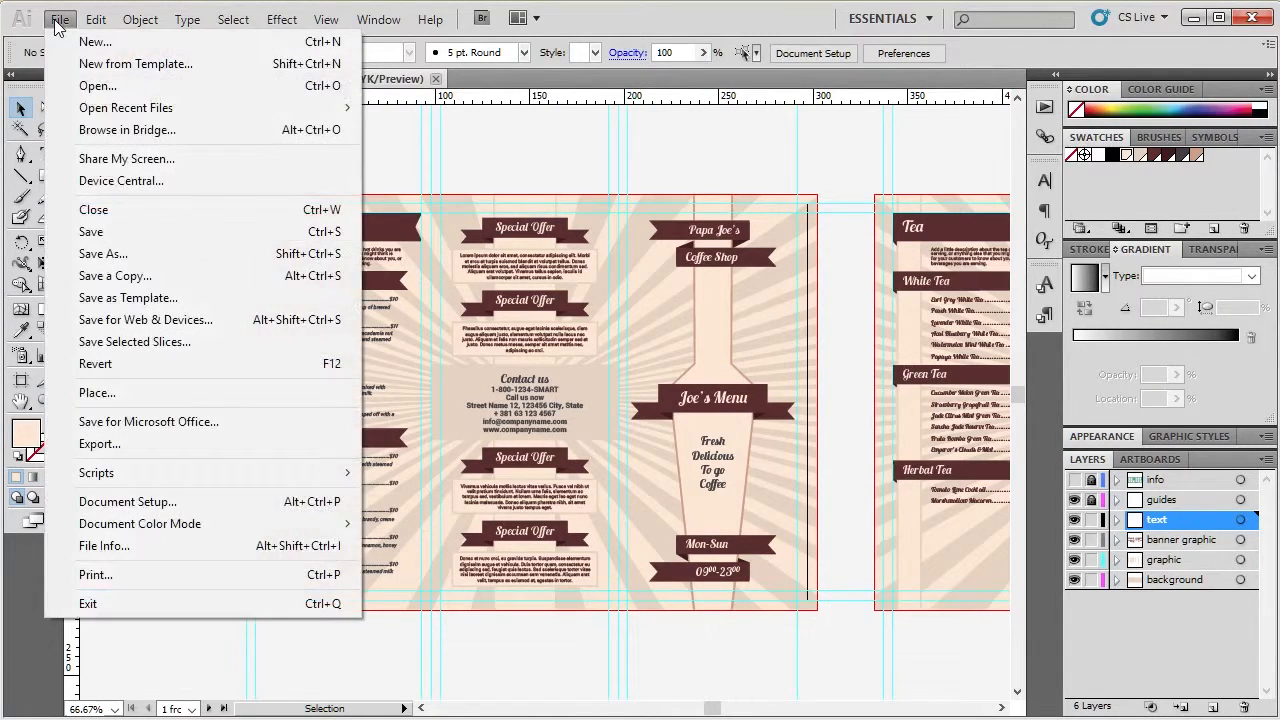
pyautogui.click(129, 254)
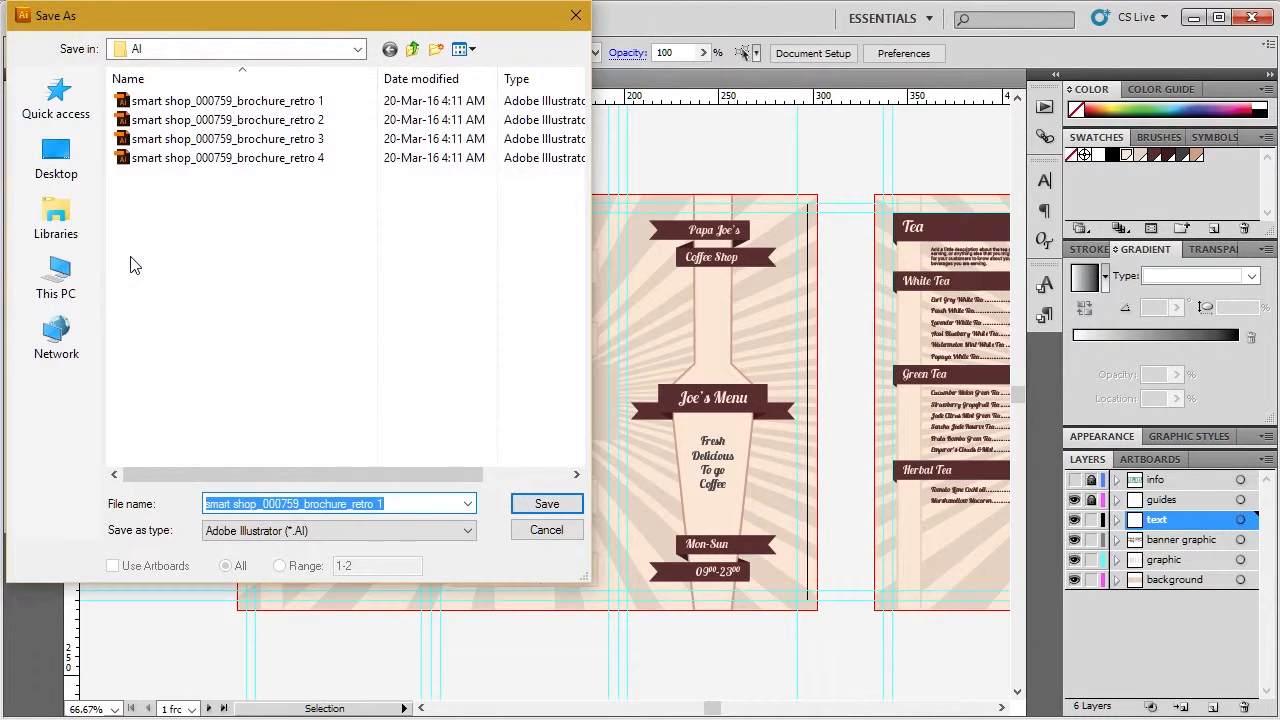
pyautogui.click(400, 508)
pyautogui.write('1')
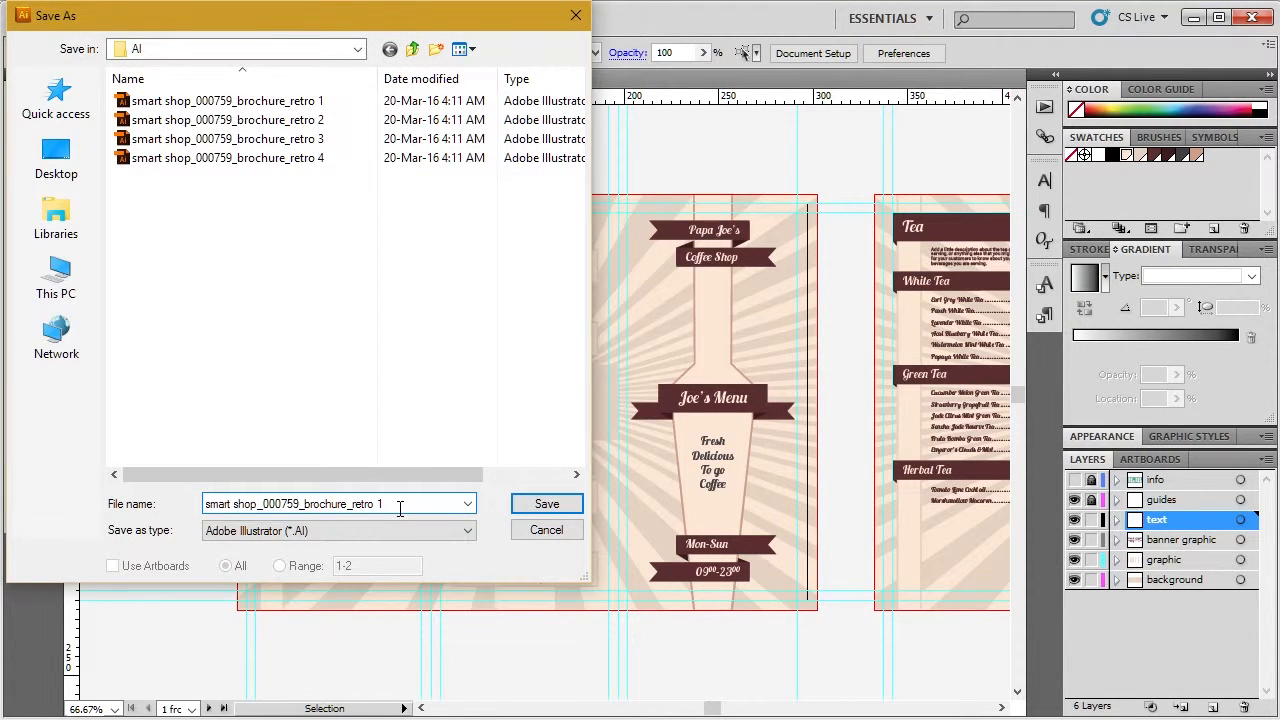
pyautogui.write('_FINAL')
pyautogui.press('Return')
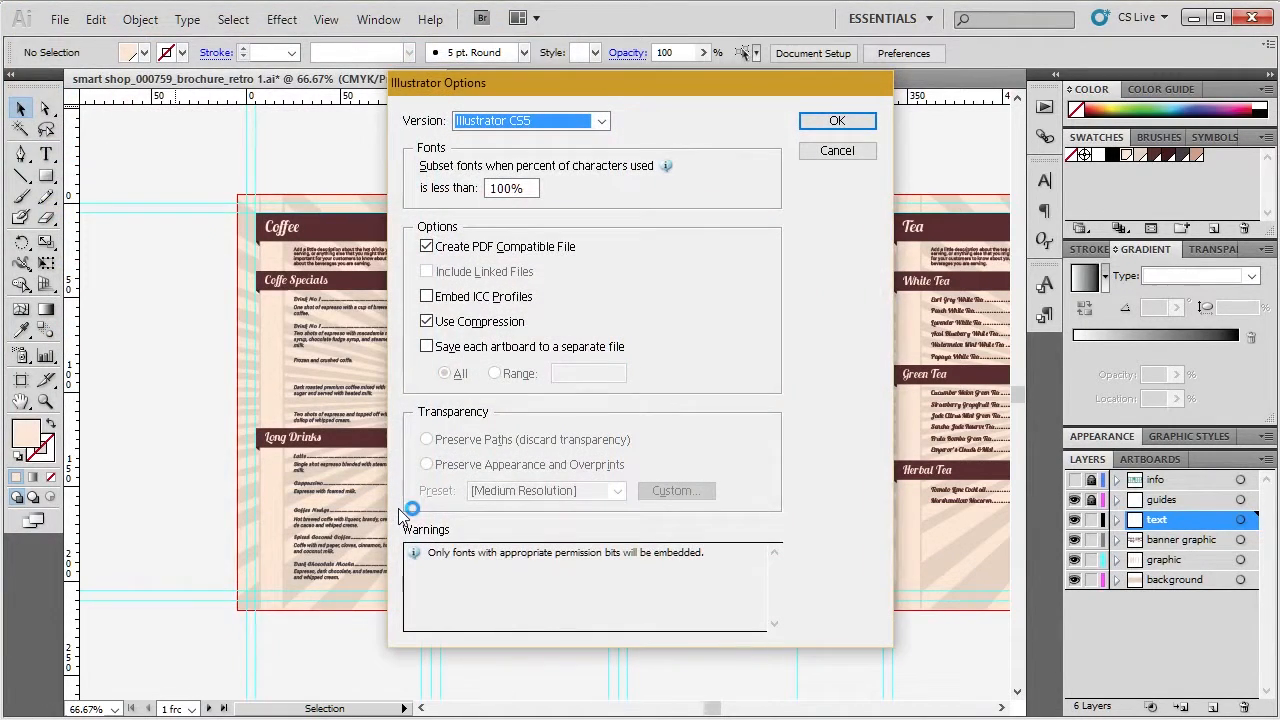
pyautogui.click(830, 121)
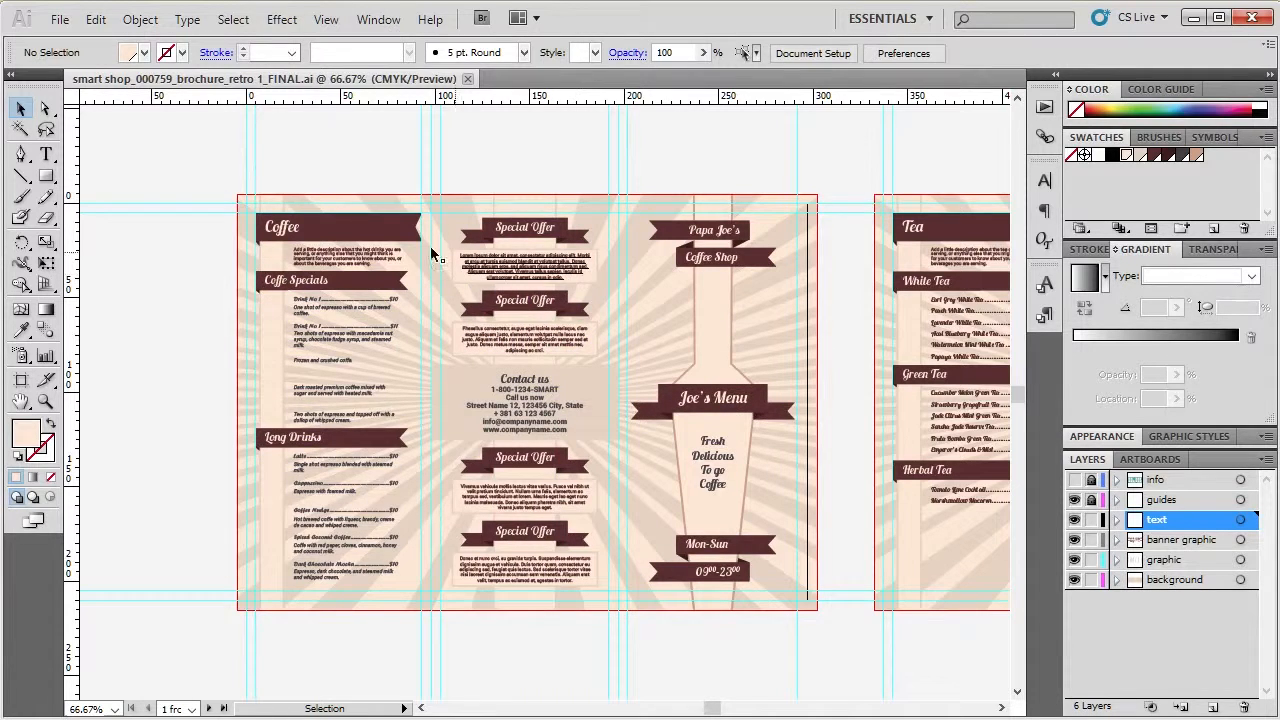
# - Select all text objects in the document, convert them to outlines, and clear the selection
pyautogui.click(285, 20)
pyautogui.moveTo(237, 22)
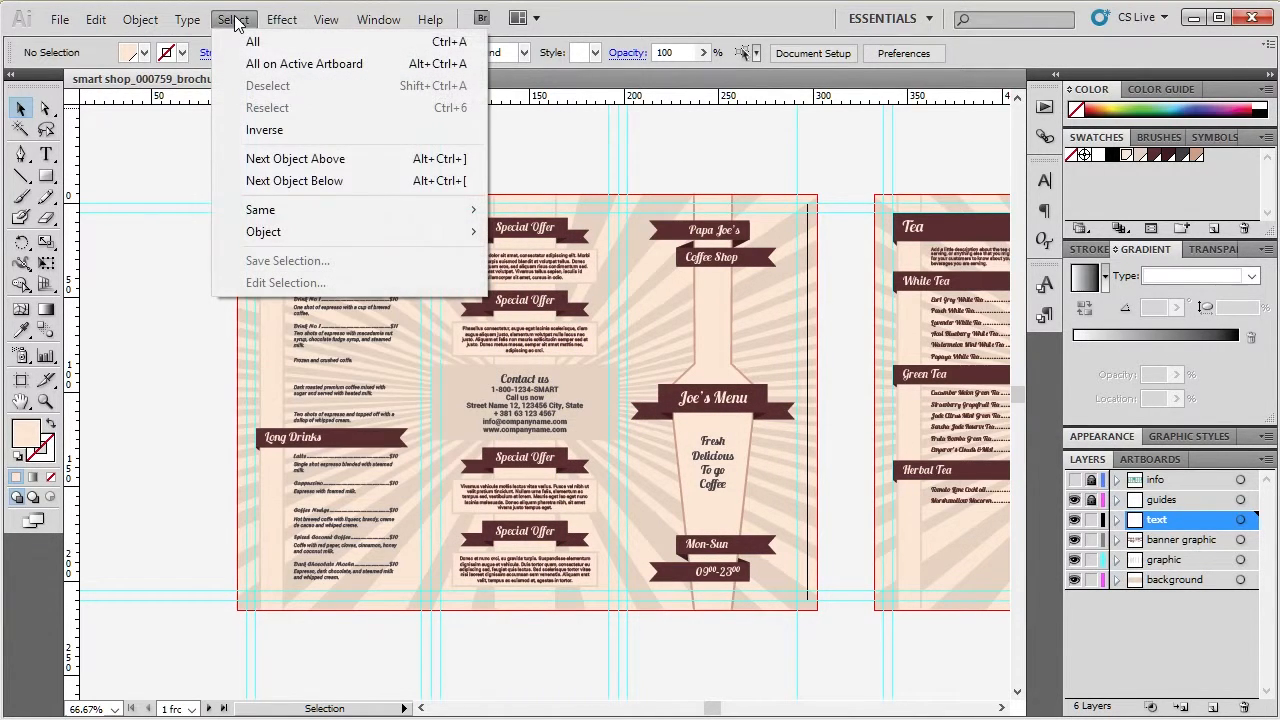
pyautogui.moveTo(325, 228)
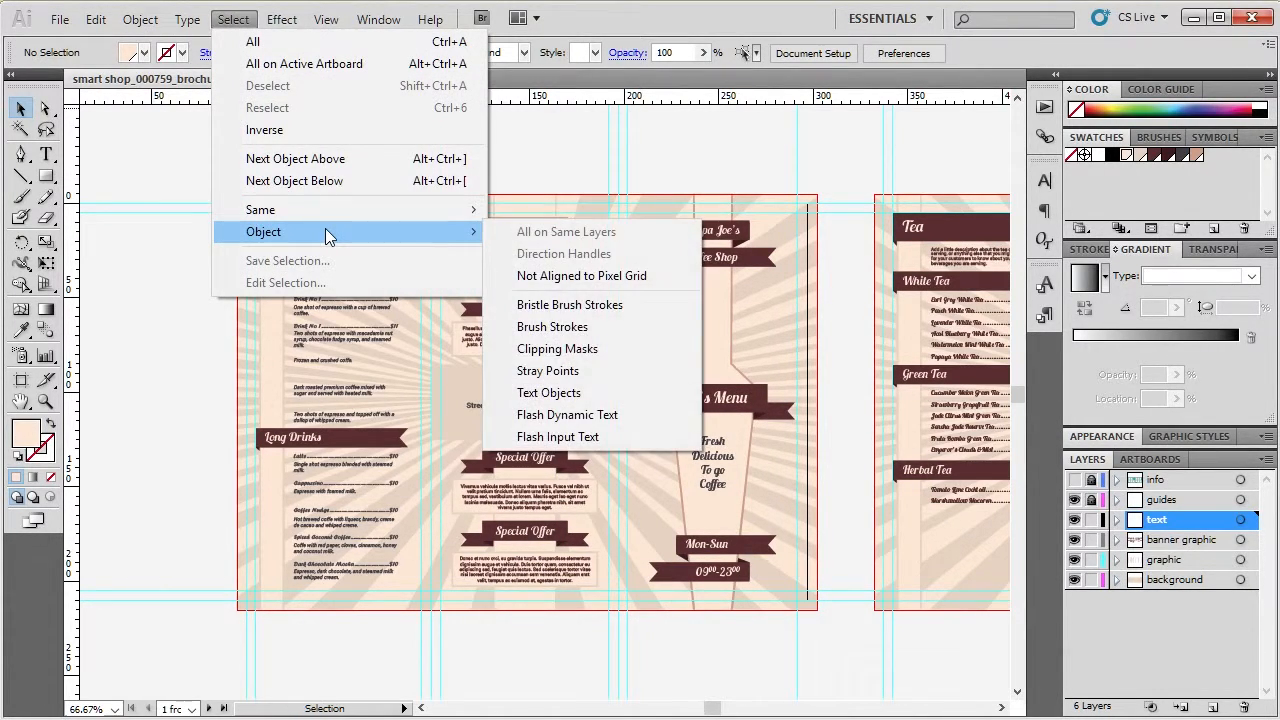
pyautogui.click(576, 395)
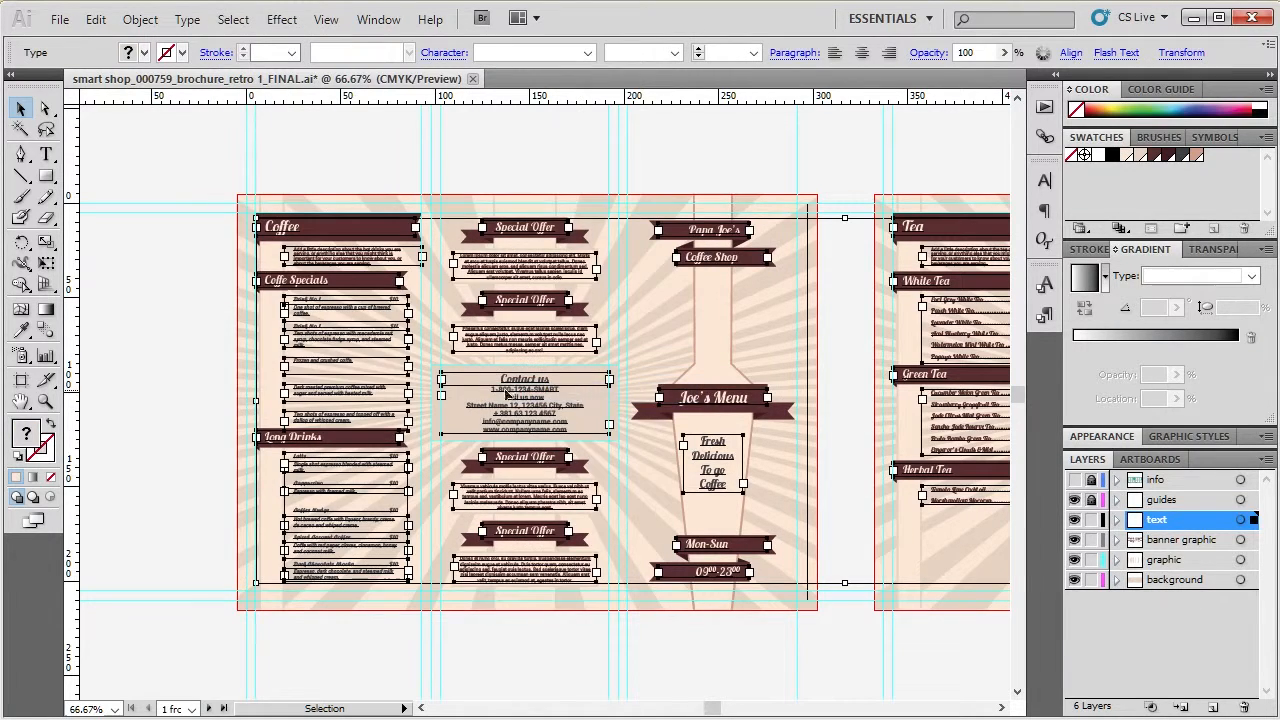
pyautogui.click(187, 20)
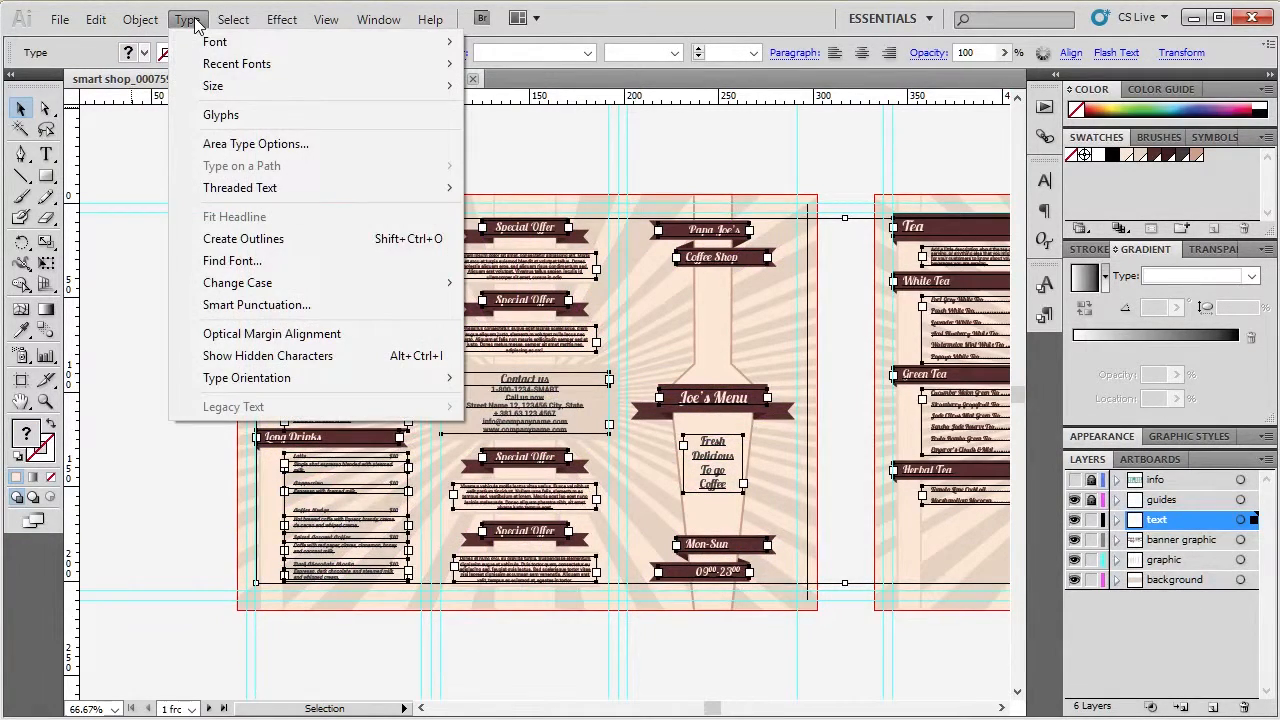
pyautogui.click(270, 245)
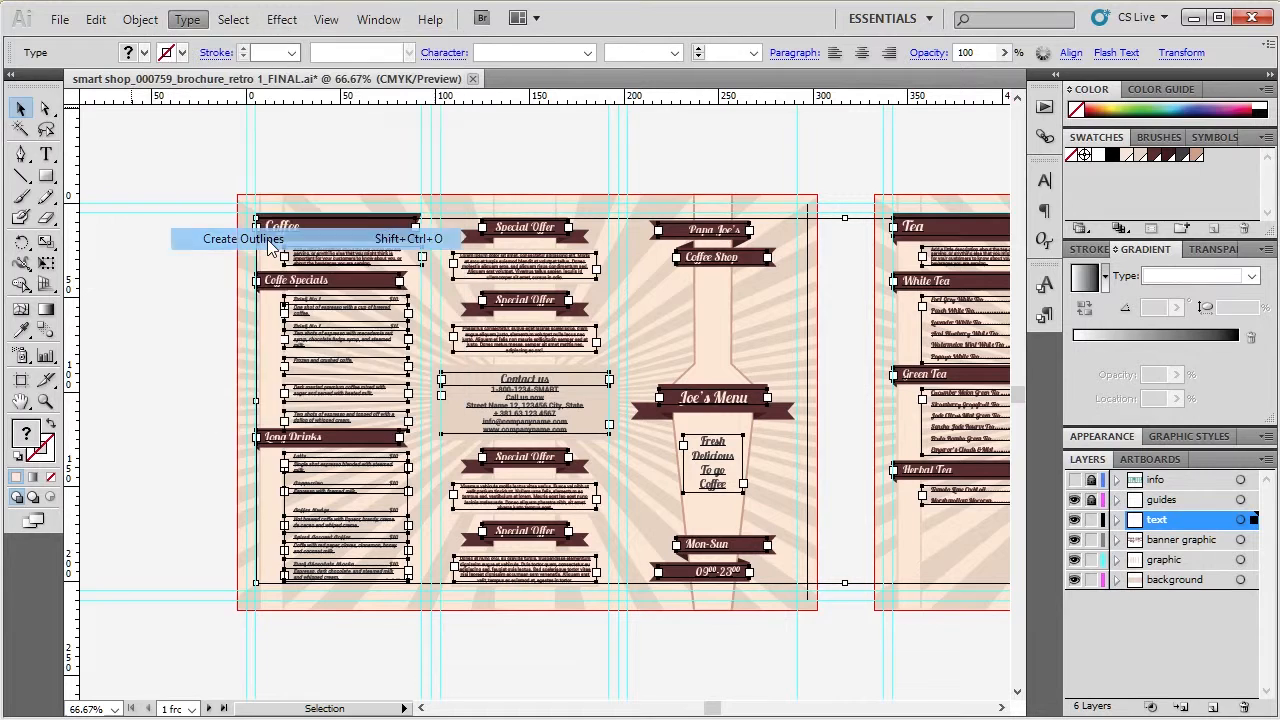
pyautogui.click(332, 128)
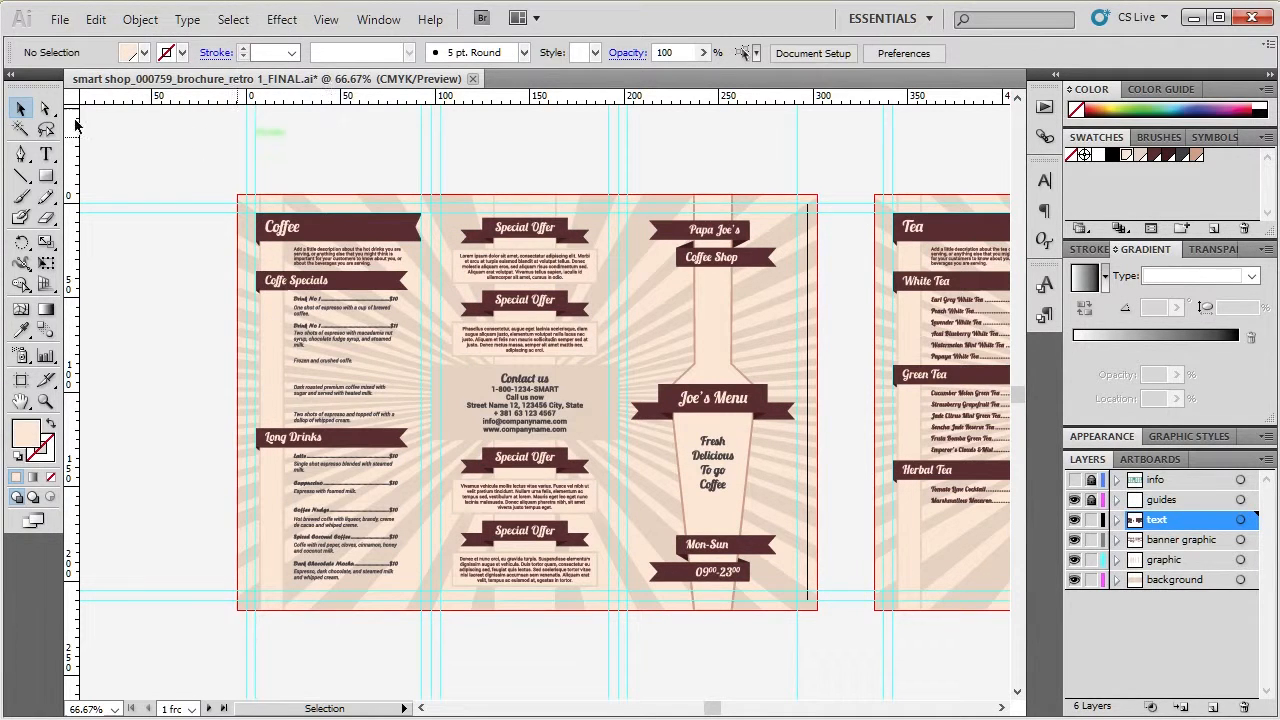
# - Save the outlined brochure as a separate Illustrator CS5 file, adding a suffix to the name smart shop_000759_brochure_retro 1_FINAL
pyautogui.click(58, 20)
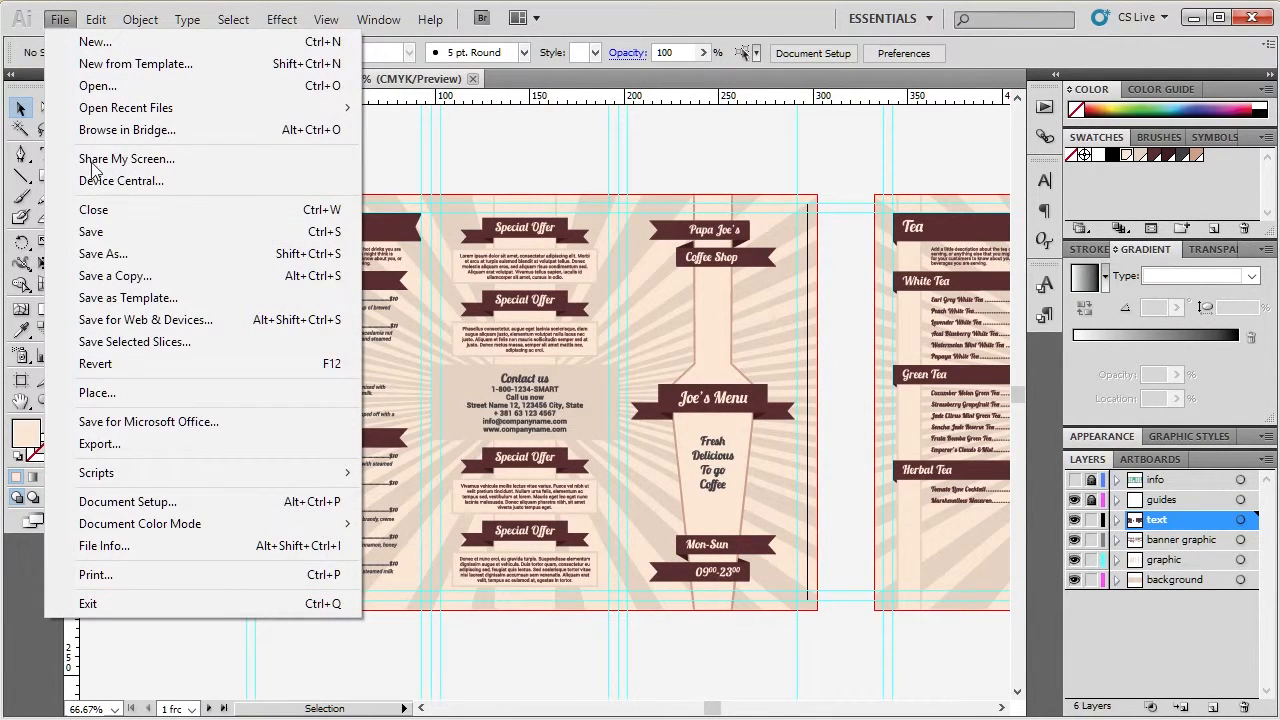
pyautogui.click(120, 254)
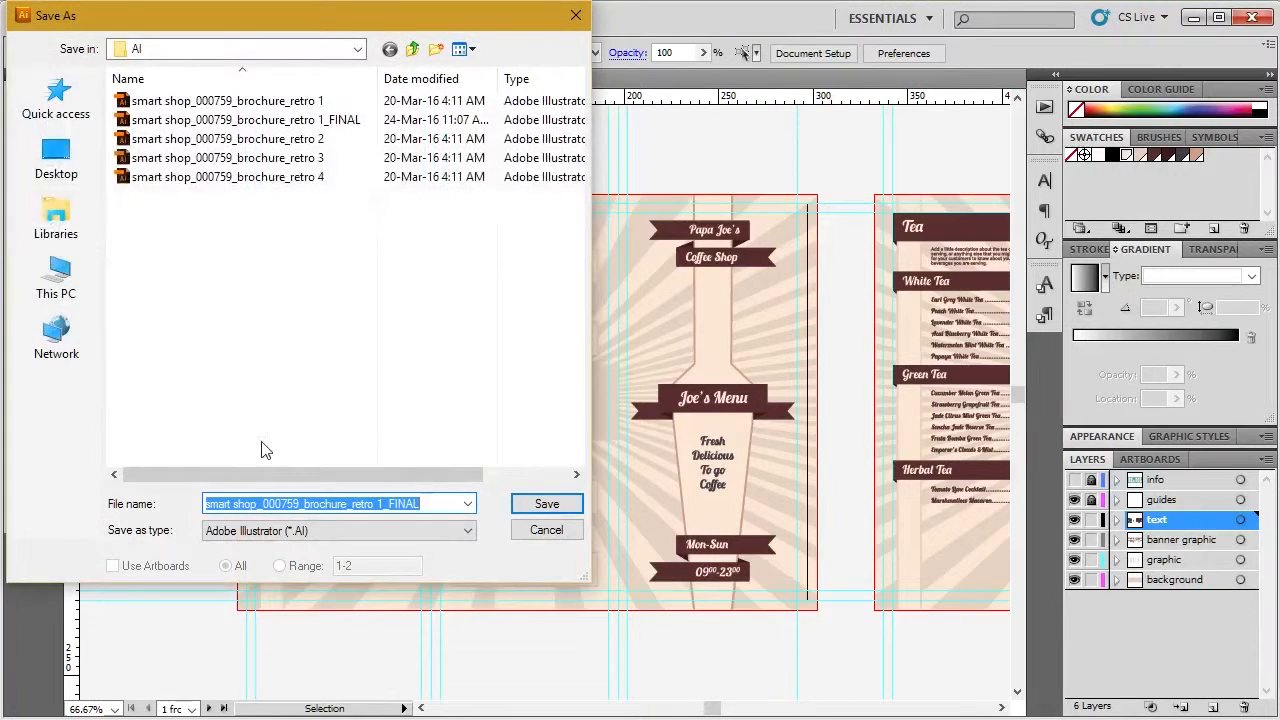
pyautogui.click(420, 503)
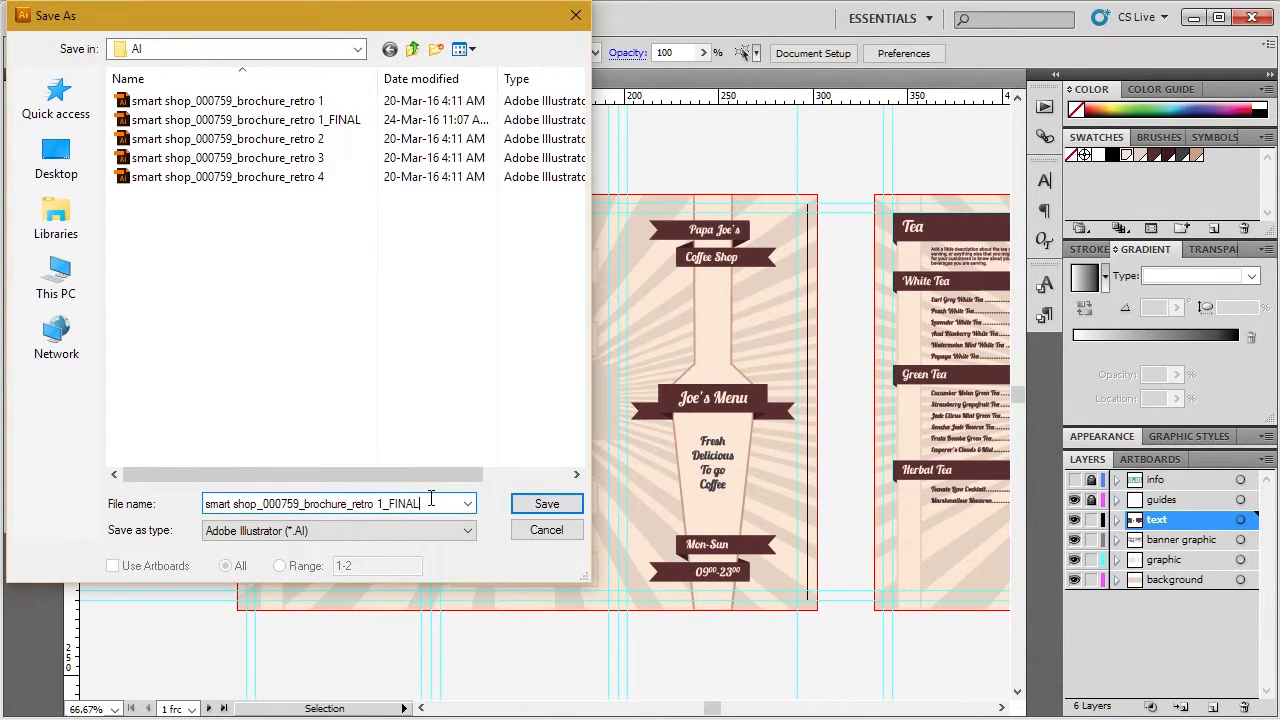
pyautogui.write('0')
pyautogui.click(569, 505)
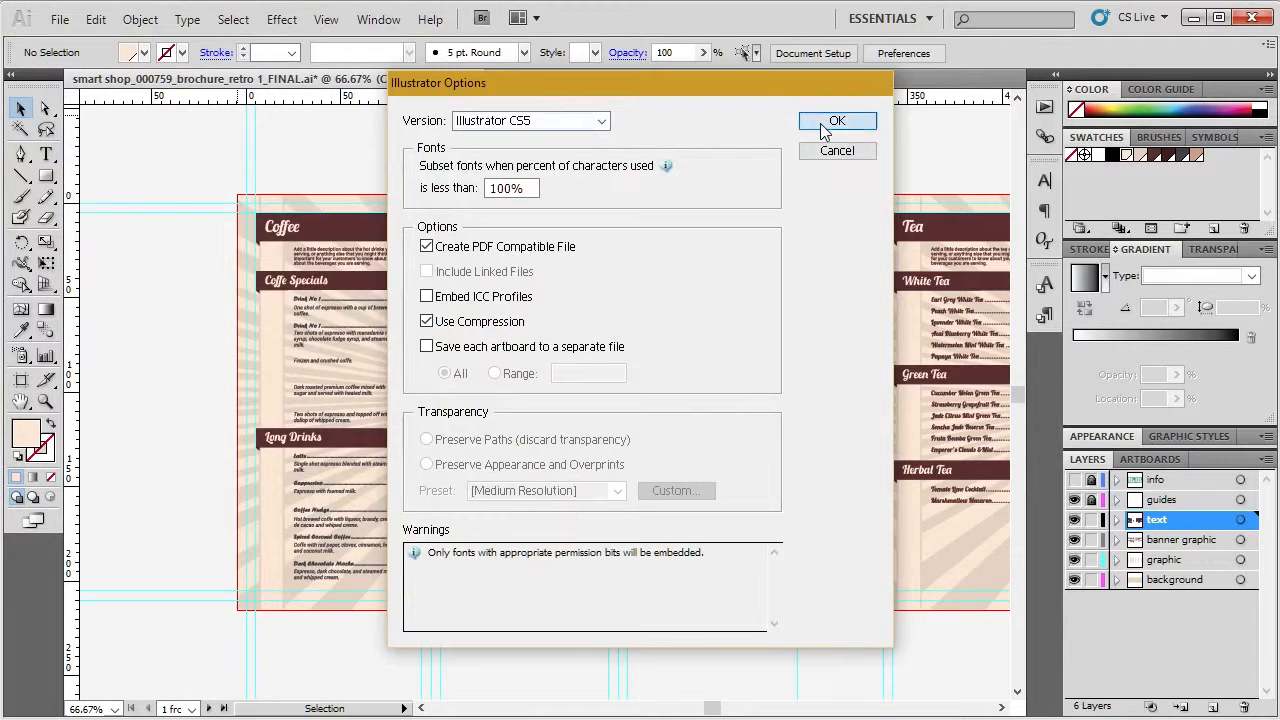
pyautogui.click(826, 121)
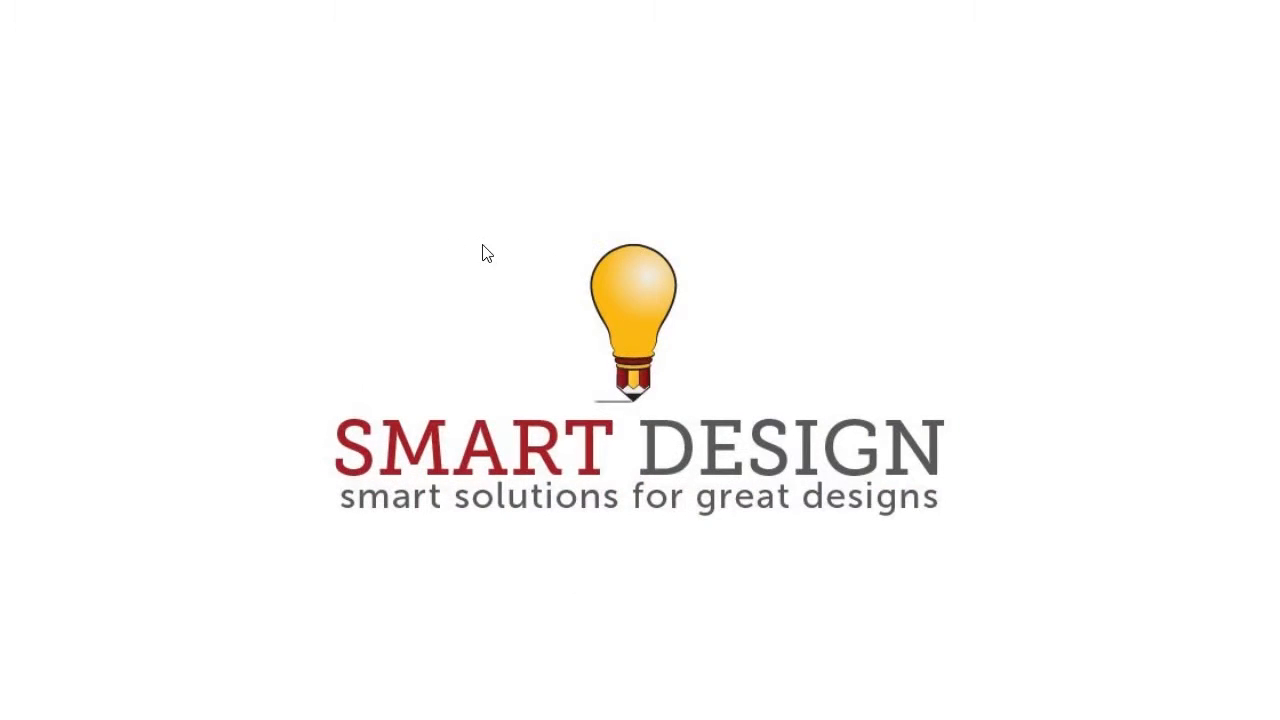
pyautogui.moveTo(186, 170); pyautogui.dragTo(1032, 555)
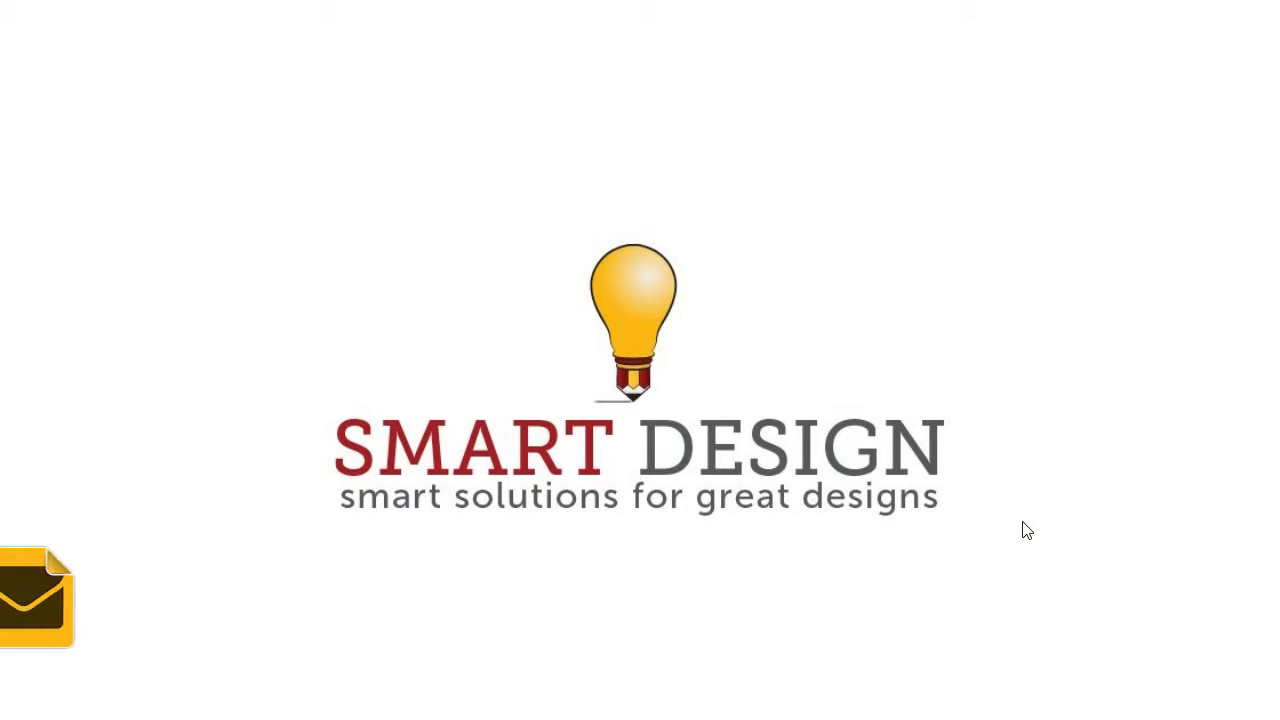